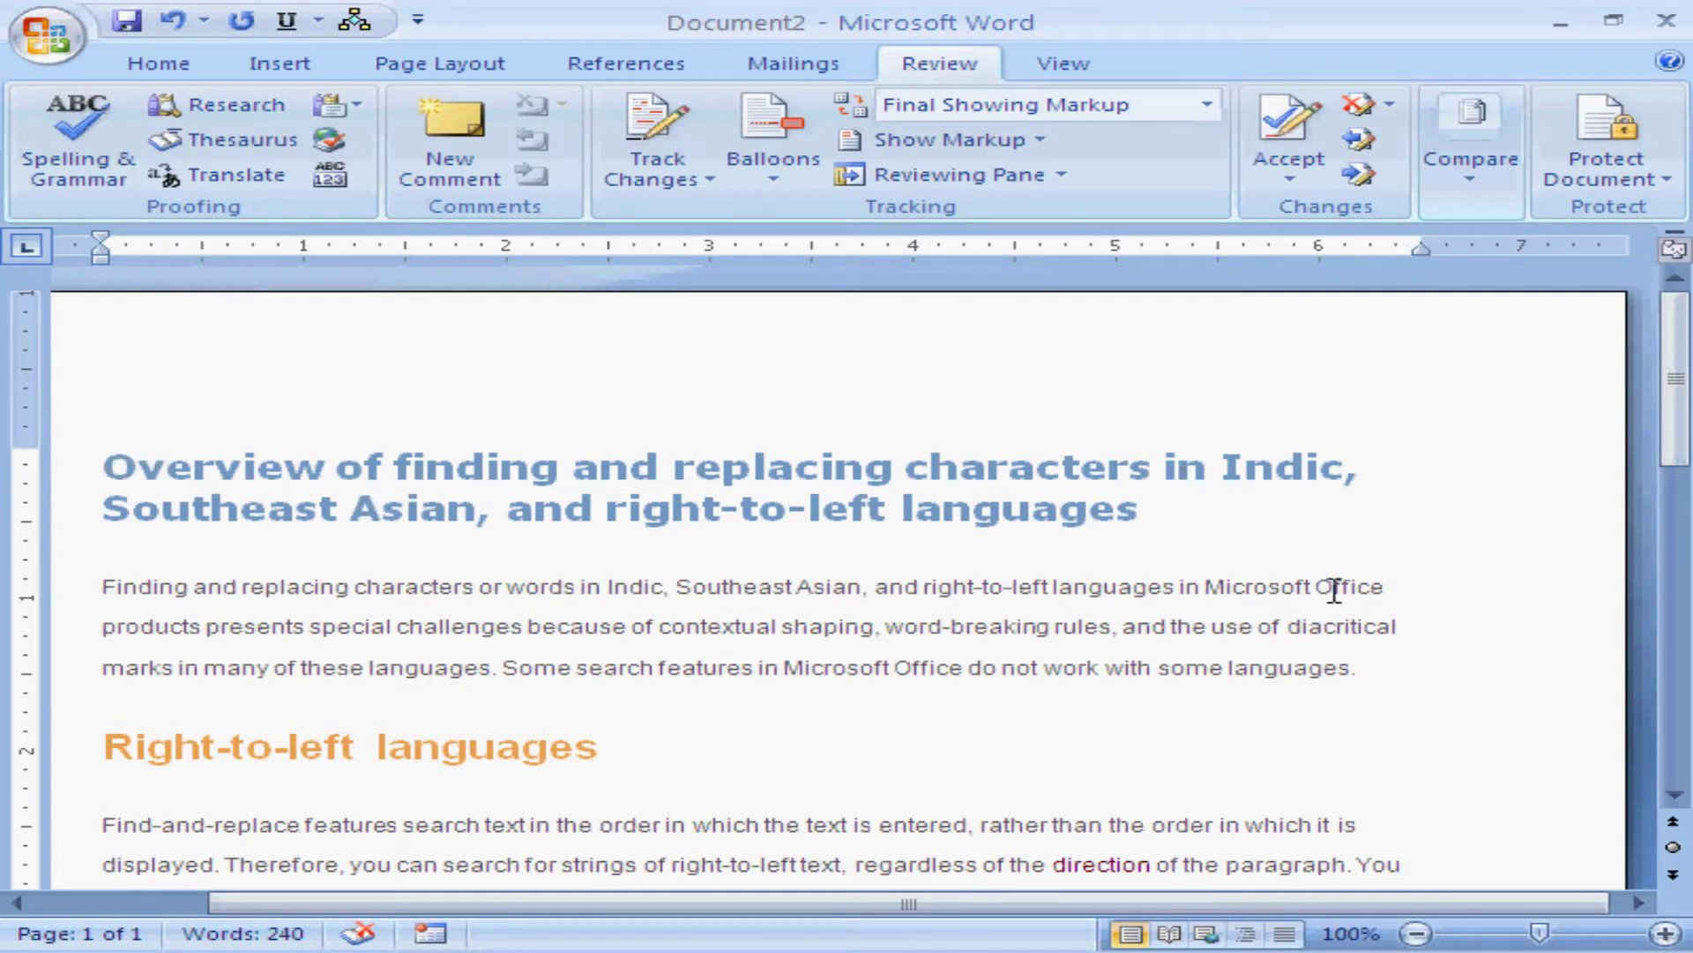
# Switch on Track Changes from the Review tab so edits to the overview are recorded.
pyautogui.moveTo(1678, 427)
pyautogui.mouseDown()
pyautogui.moveTo(1682, 481)
pyautogui.moveTo(1679, 428)
pyautogui.mouseUp()
pyautogui.click(672, 187)
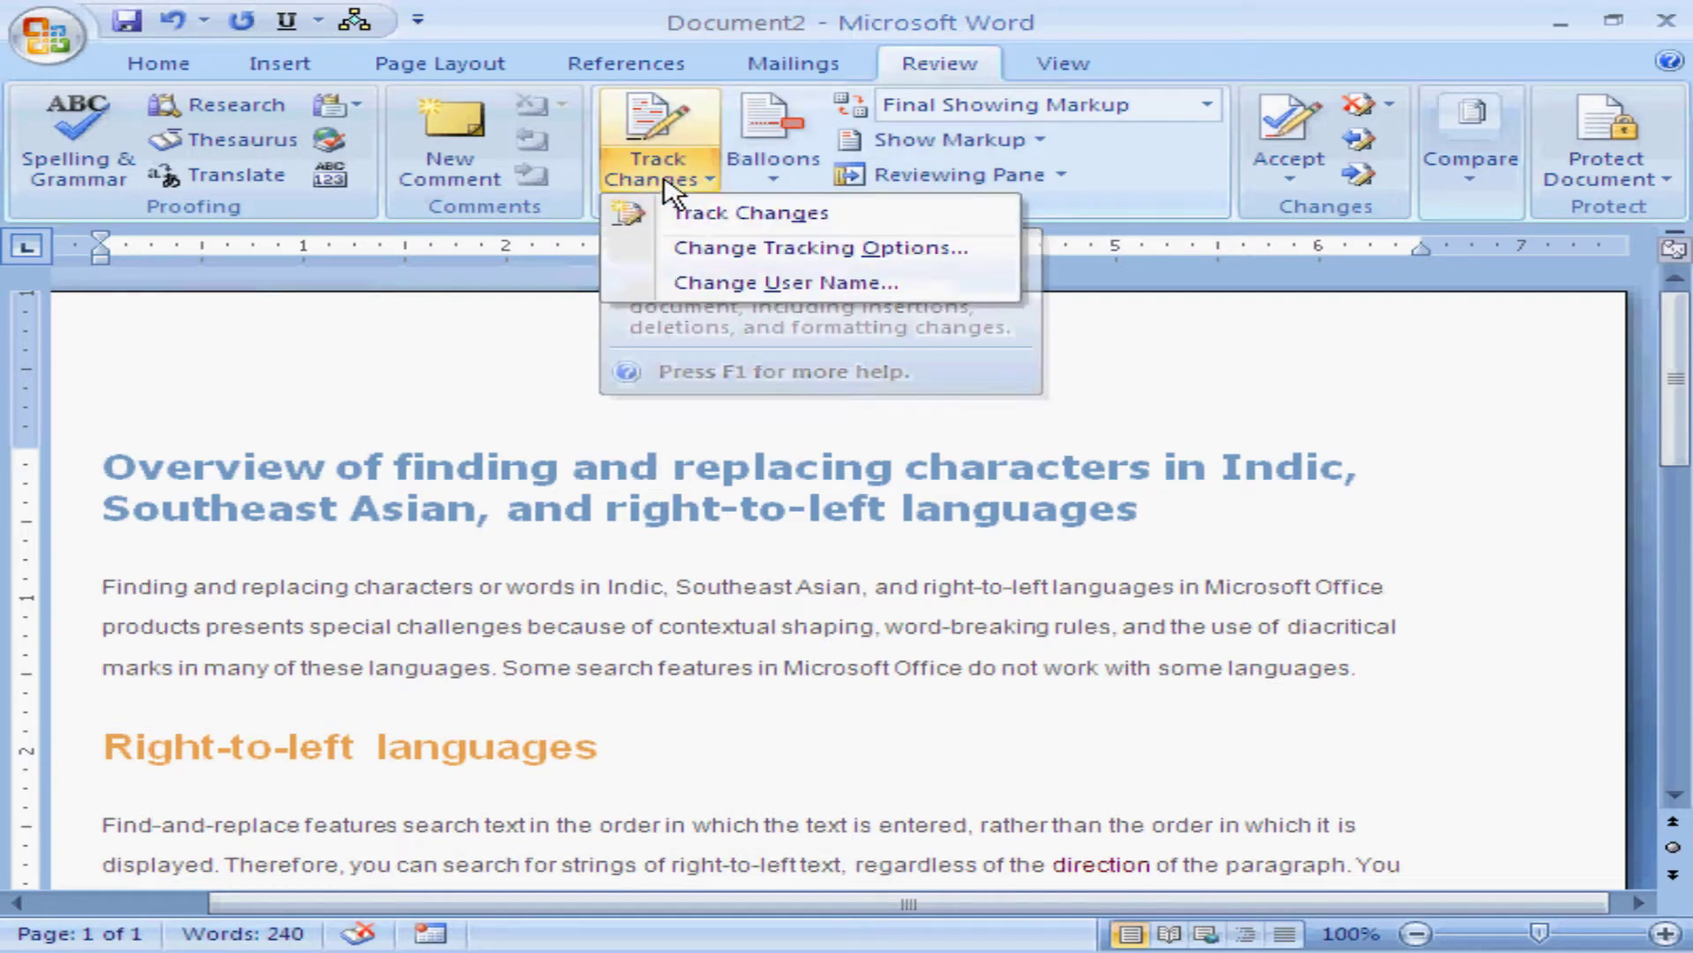
pyautogui.click(725, 216)
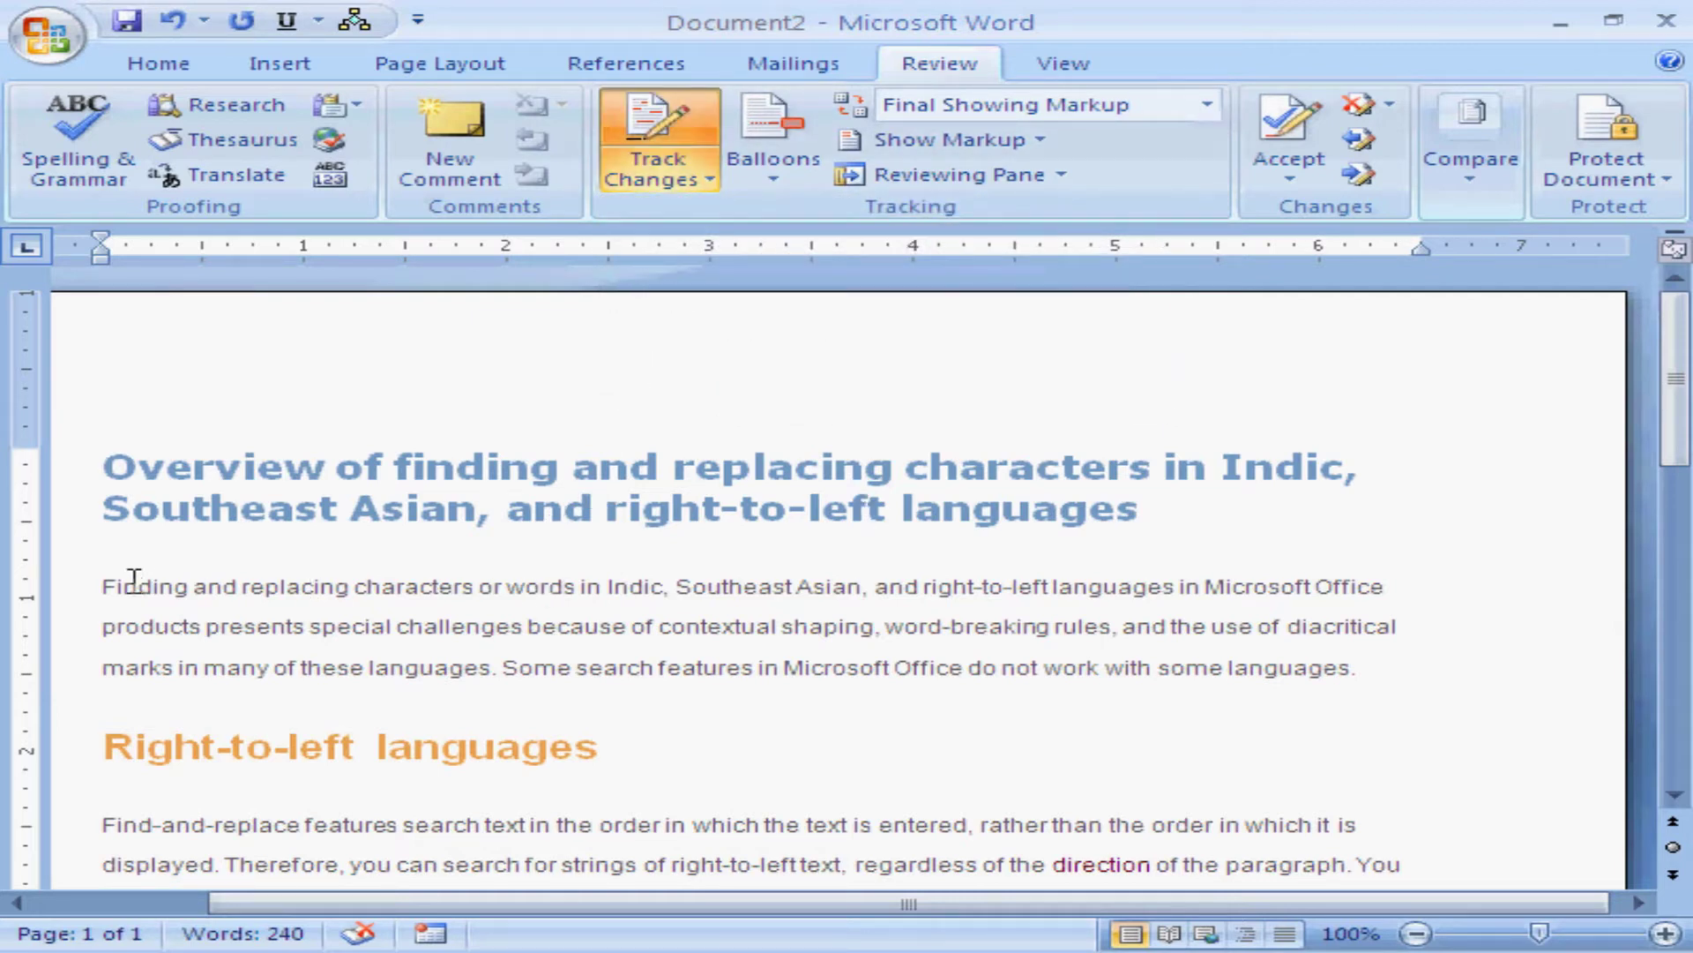
# Delete the opening phrase through 'Indic' and add a new paragraph of random letters after 'some languages.'.
pyautogui.moveTo(102, 582); pyautogui.dragTo(662, 579)
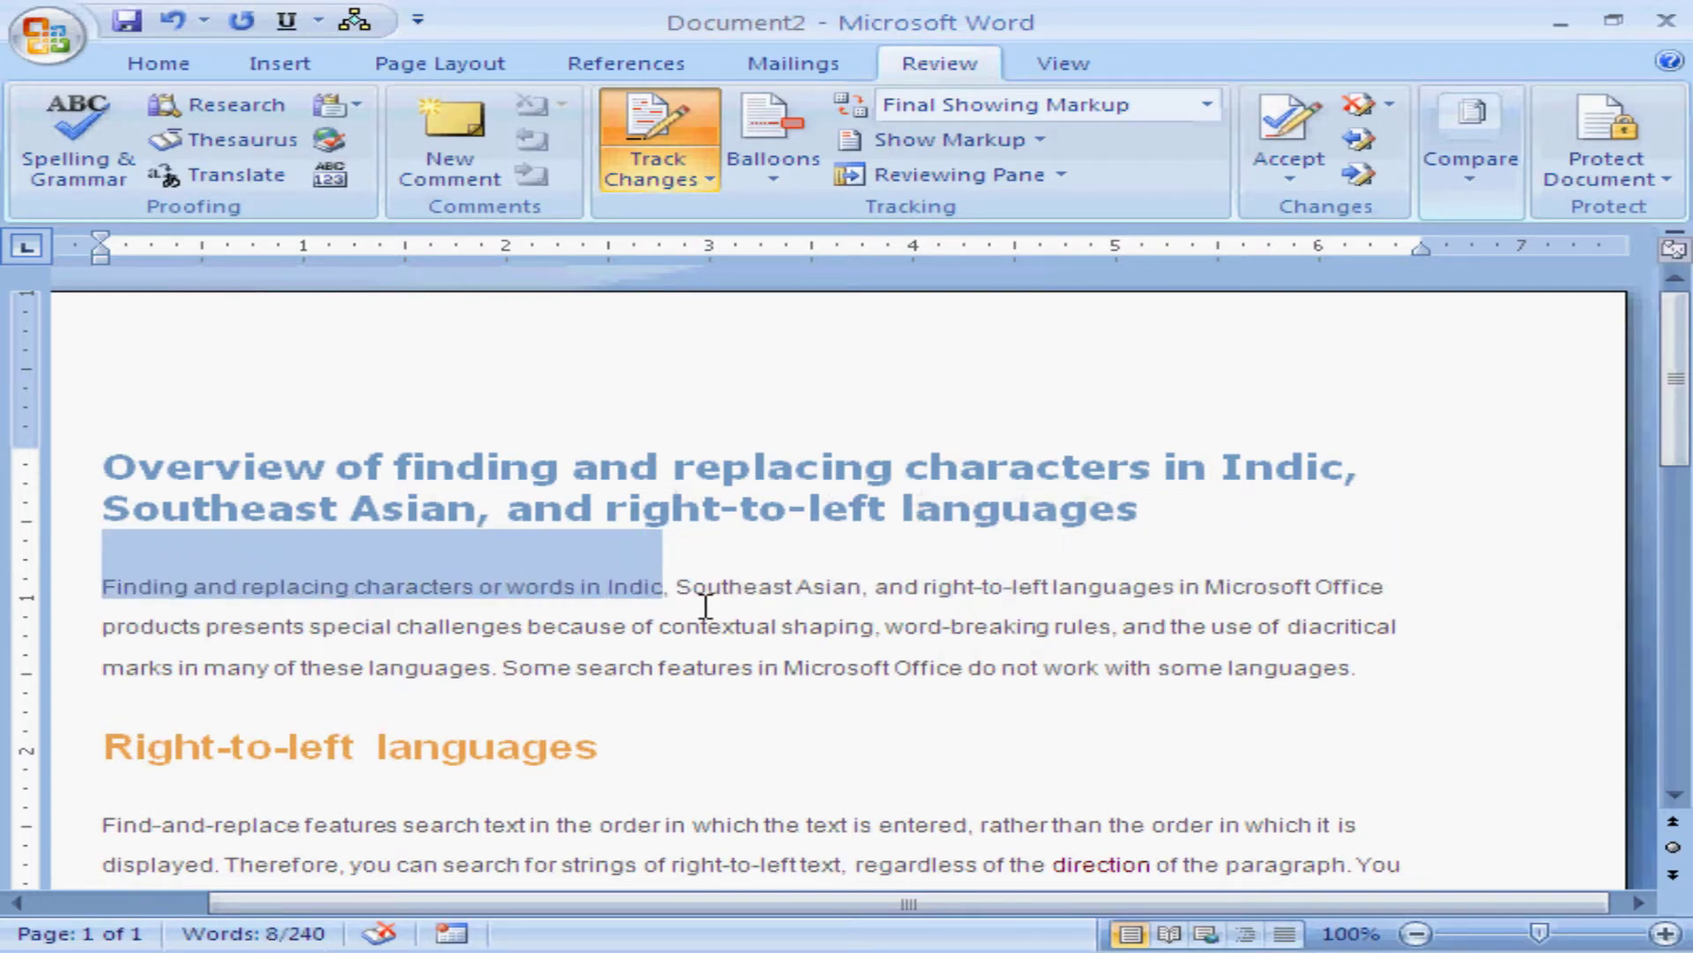
pyautogui.press('Delete')
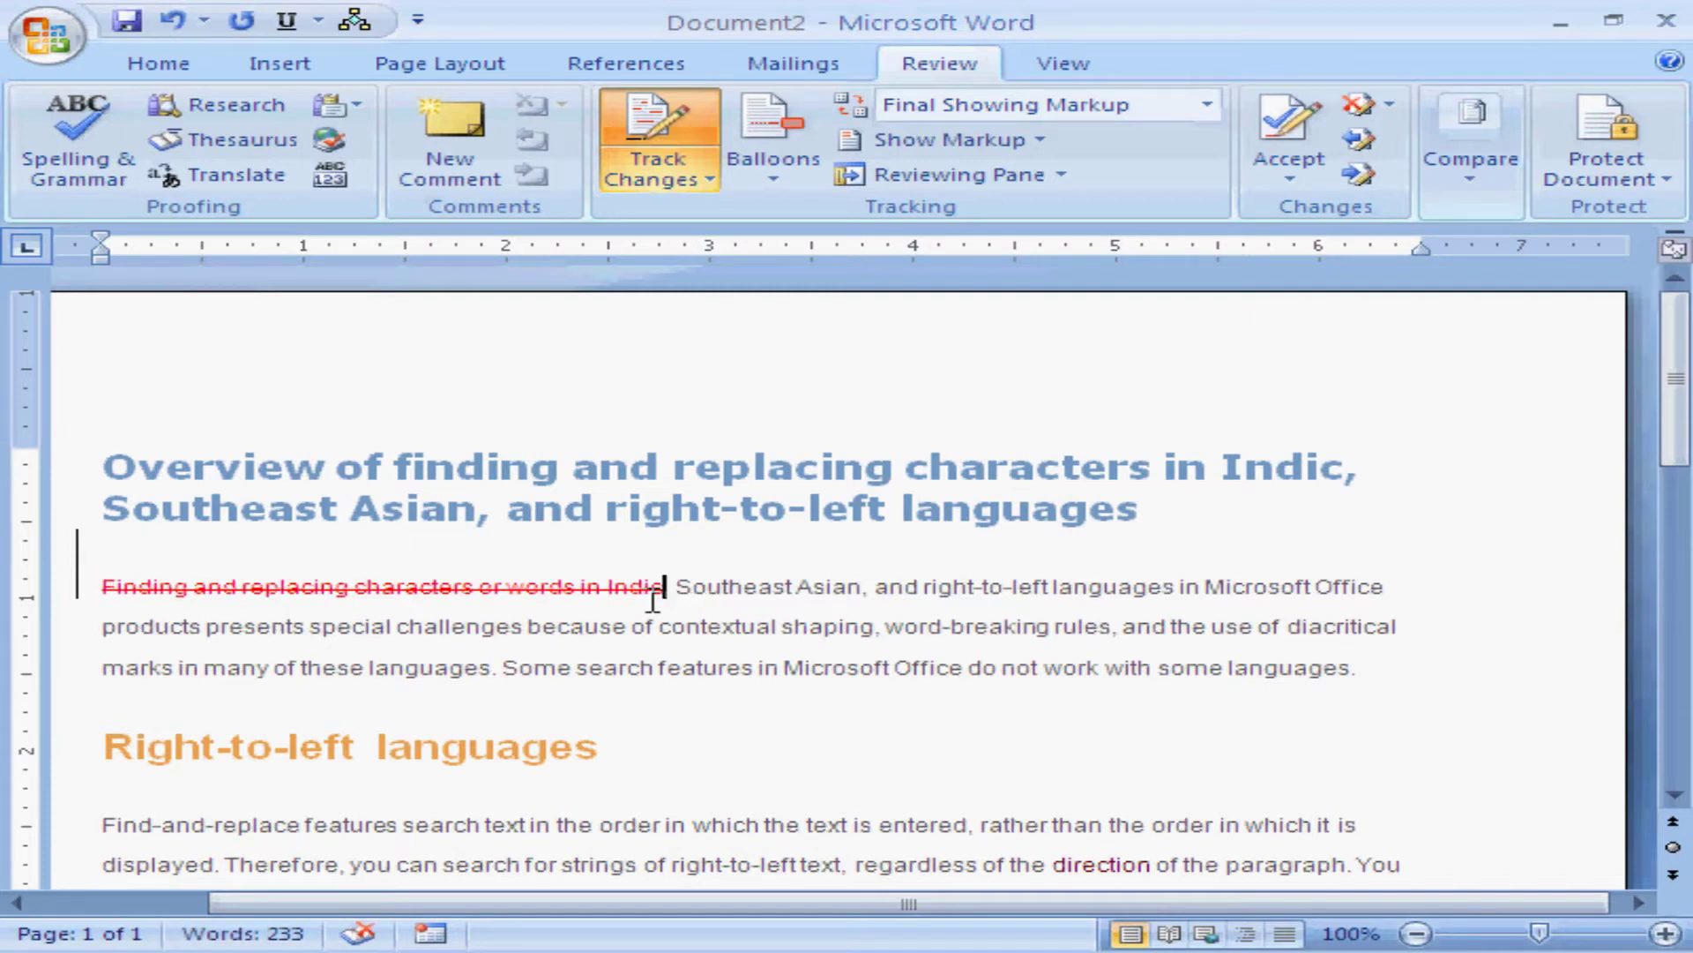
pyautogui.click(575, 745)
pyautogui.click(1416, 673)
pyautogui.press('Return')
pyautogui.write('asdfkajsdflak')
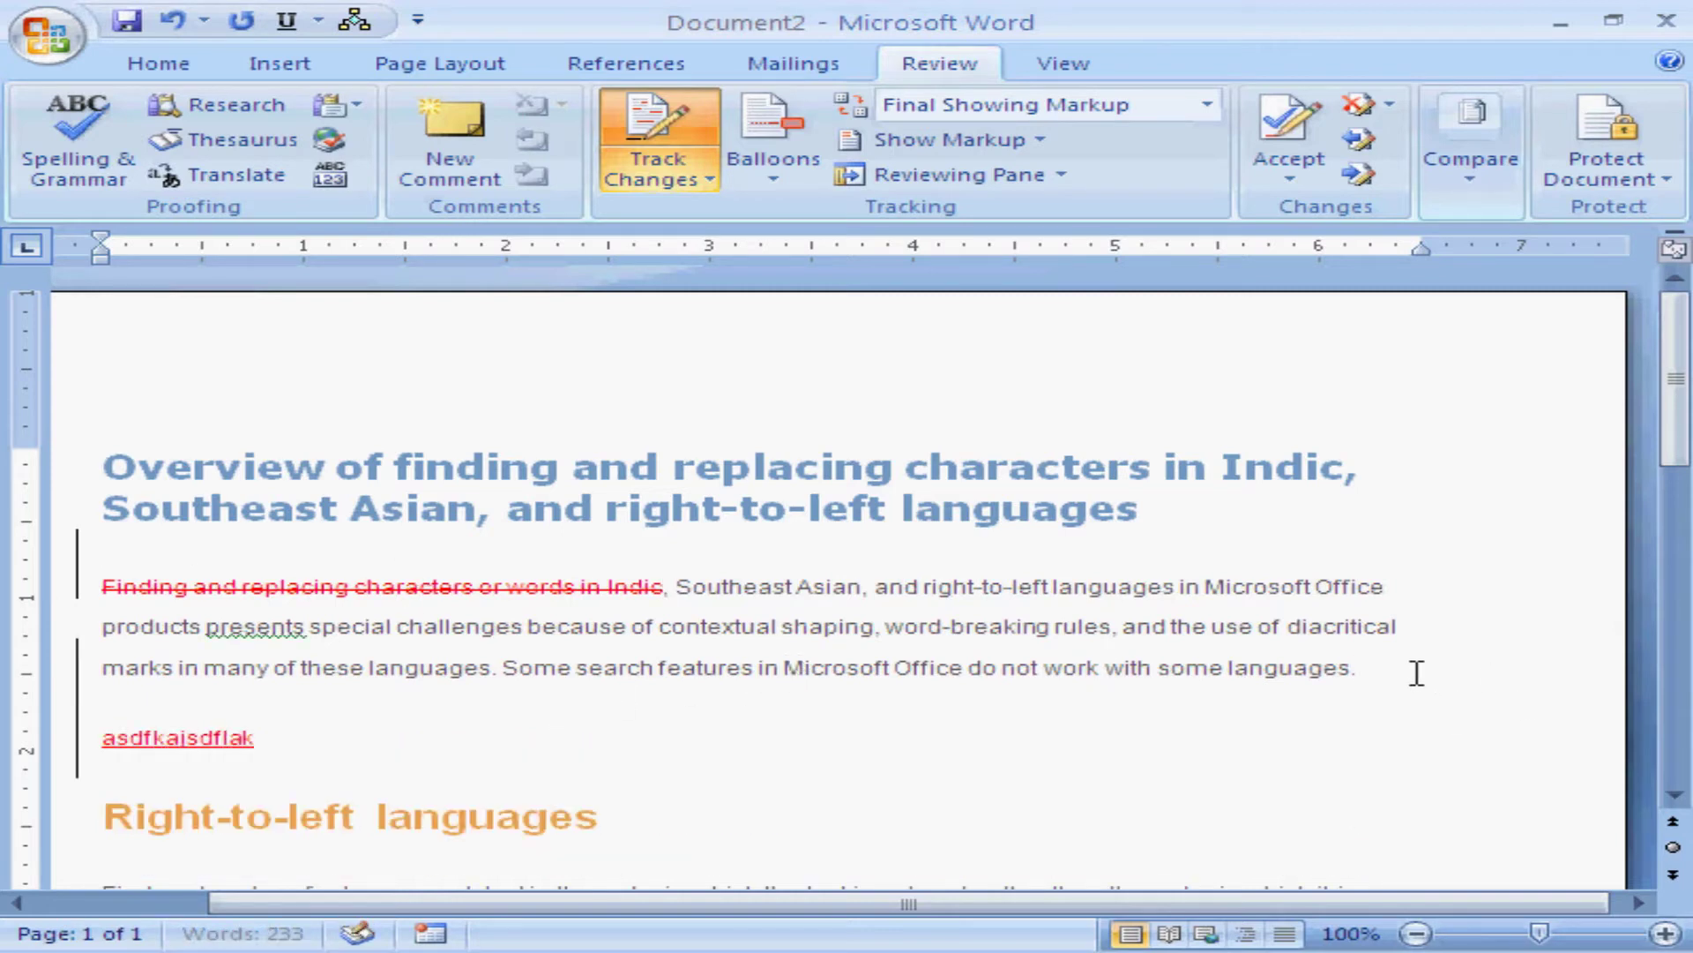
pyautogui.write('jsdflkajsdklfajsdfjlasd')
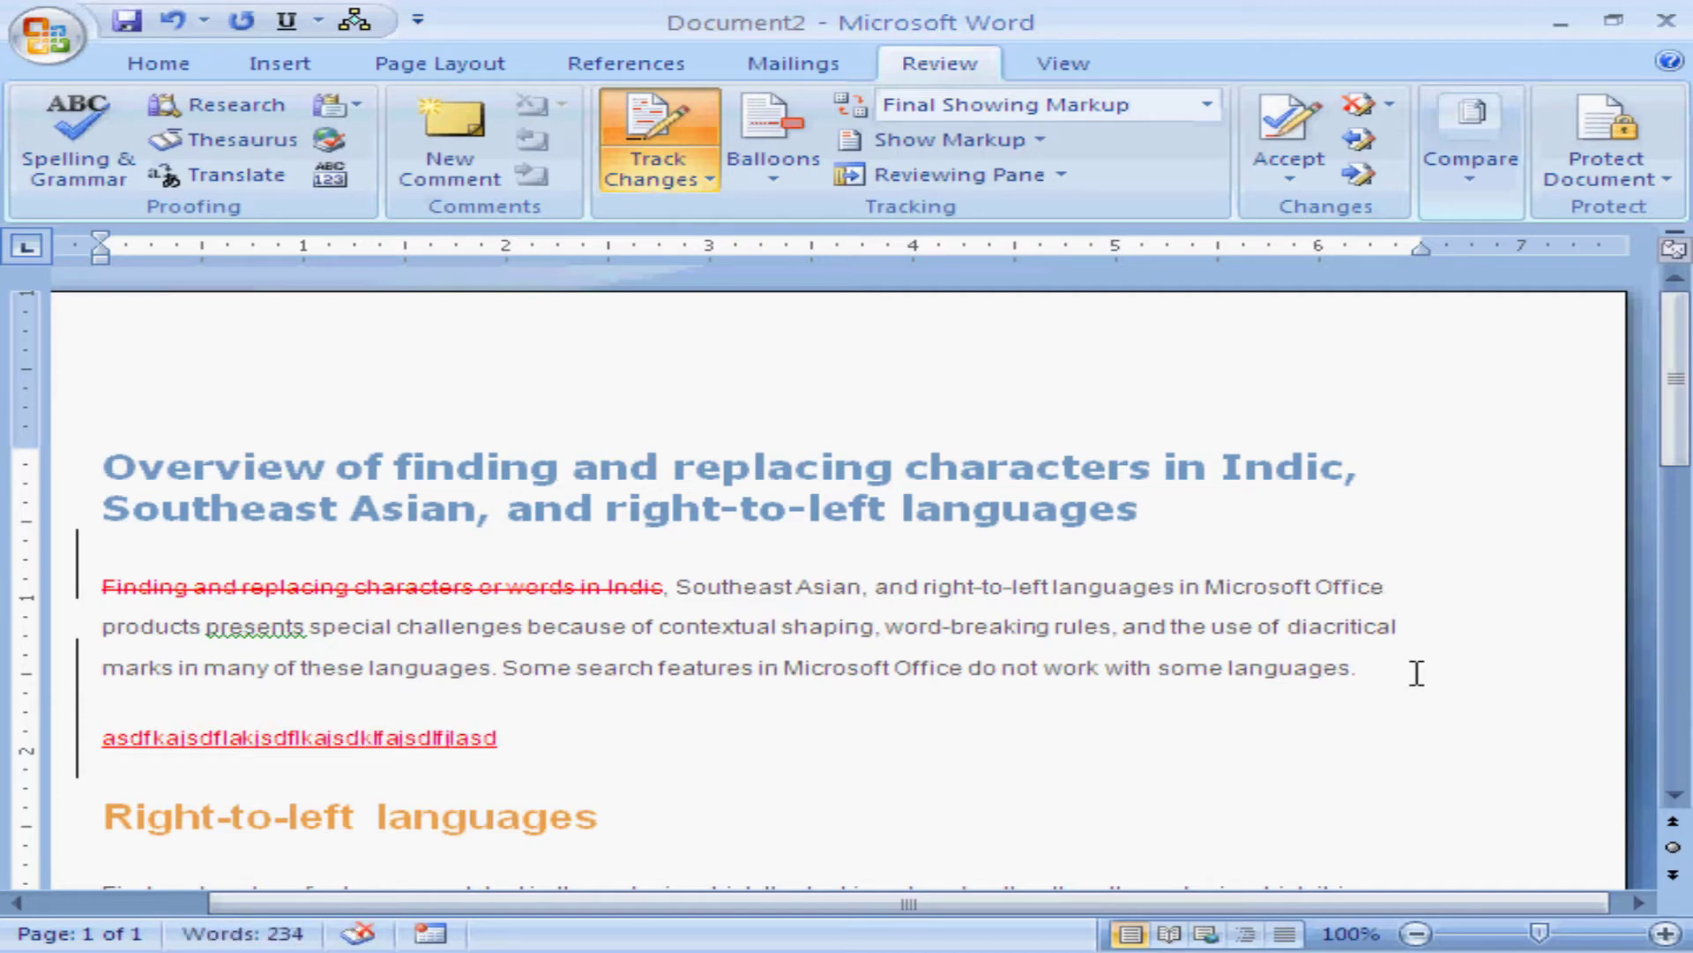
pyautogui.click(1675, 795)
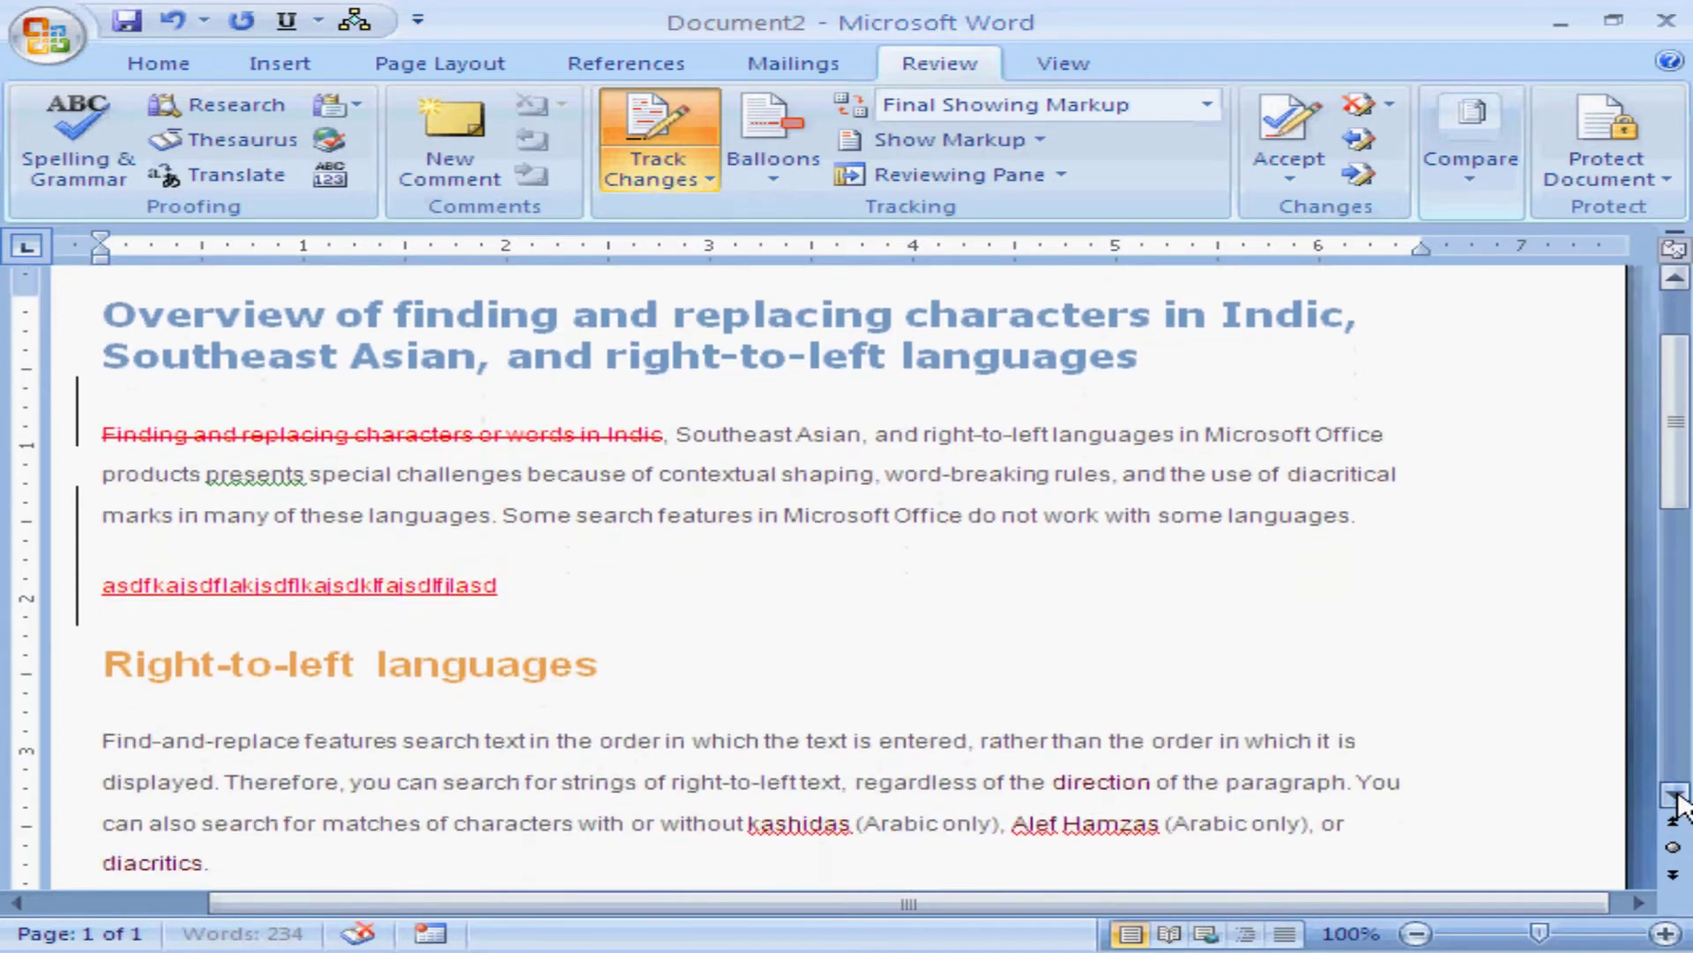
pyautogui.click(1675, 796)
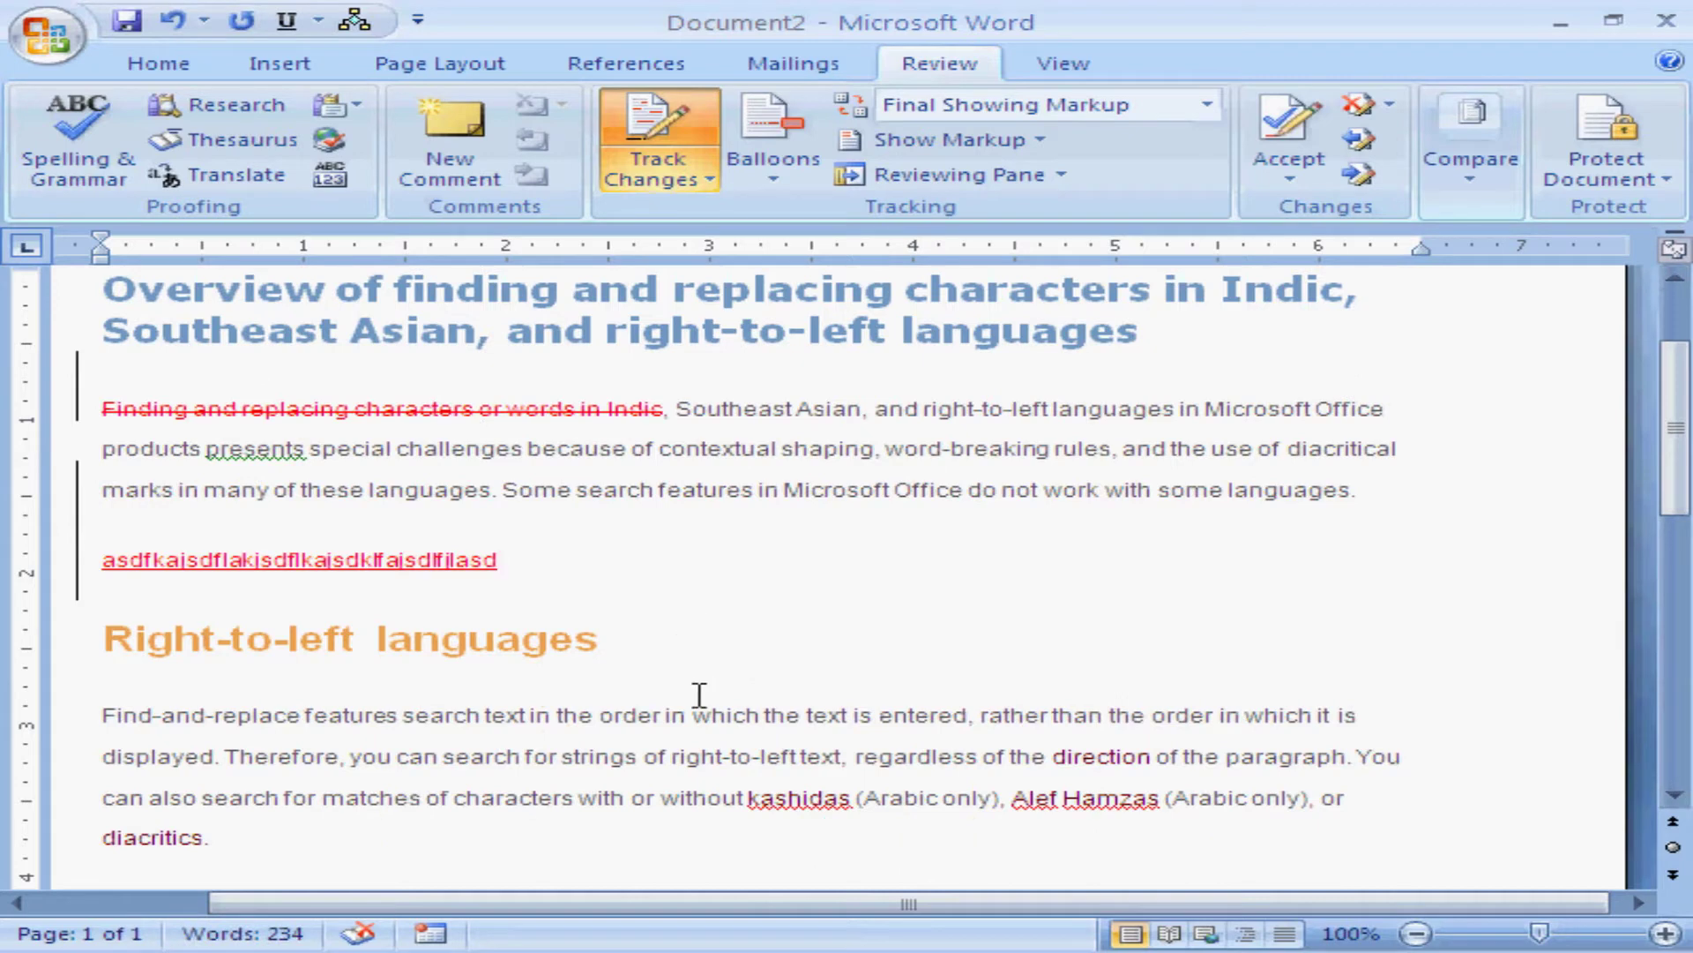
# Delete 'the order in which the text is entered, rather' and type random letters after 'diacritics.'.
pyautogui.moveTo(573, 714); pyautogui.dragTo(1044, 722)
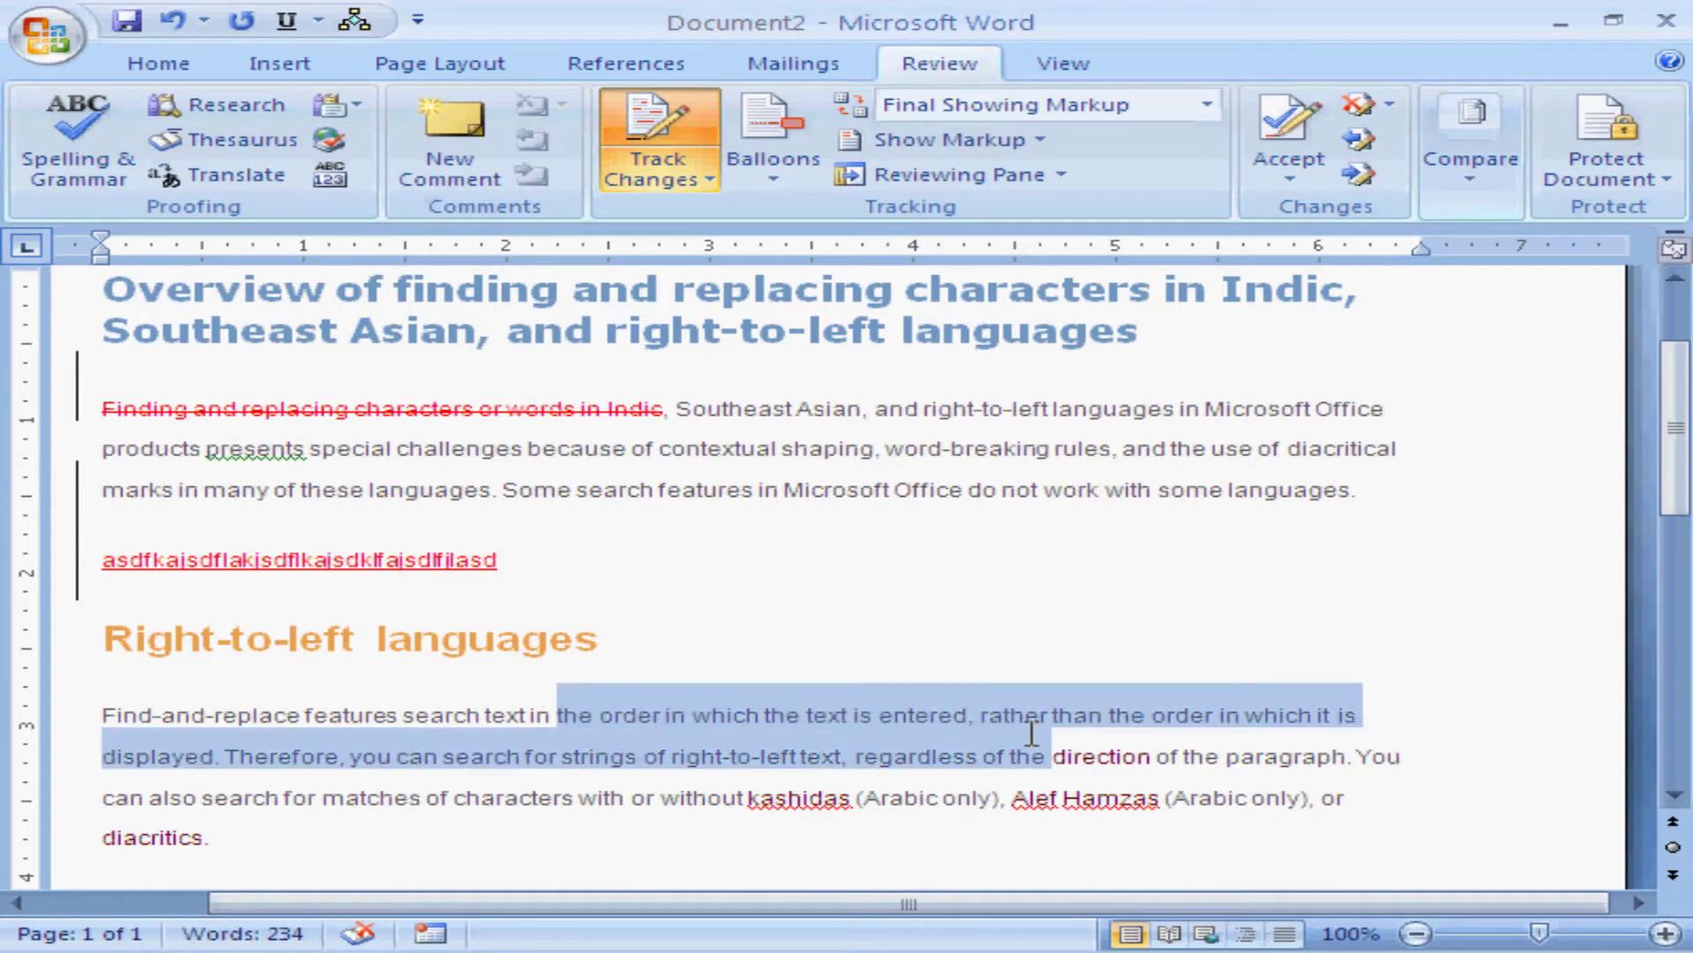
pyautogui.press('Delete')
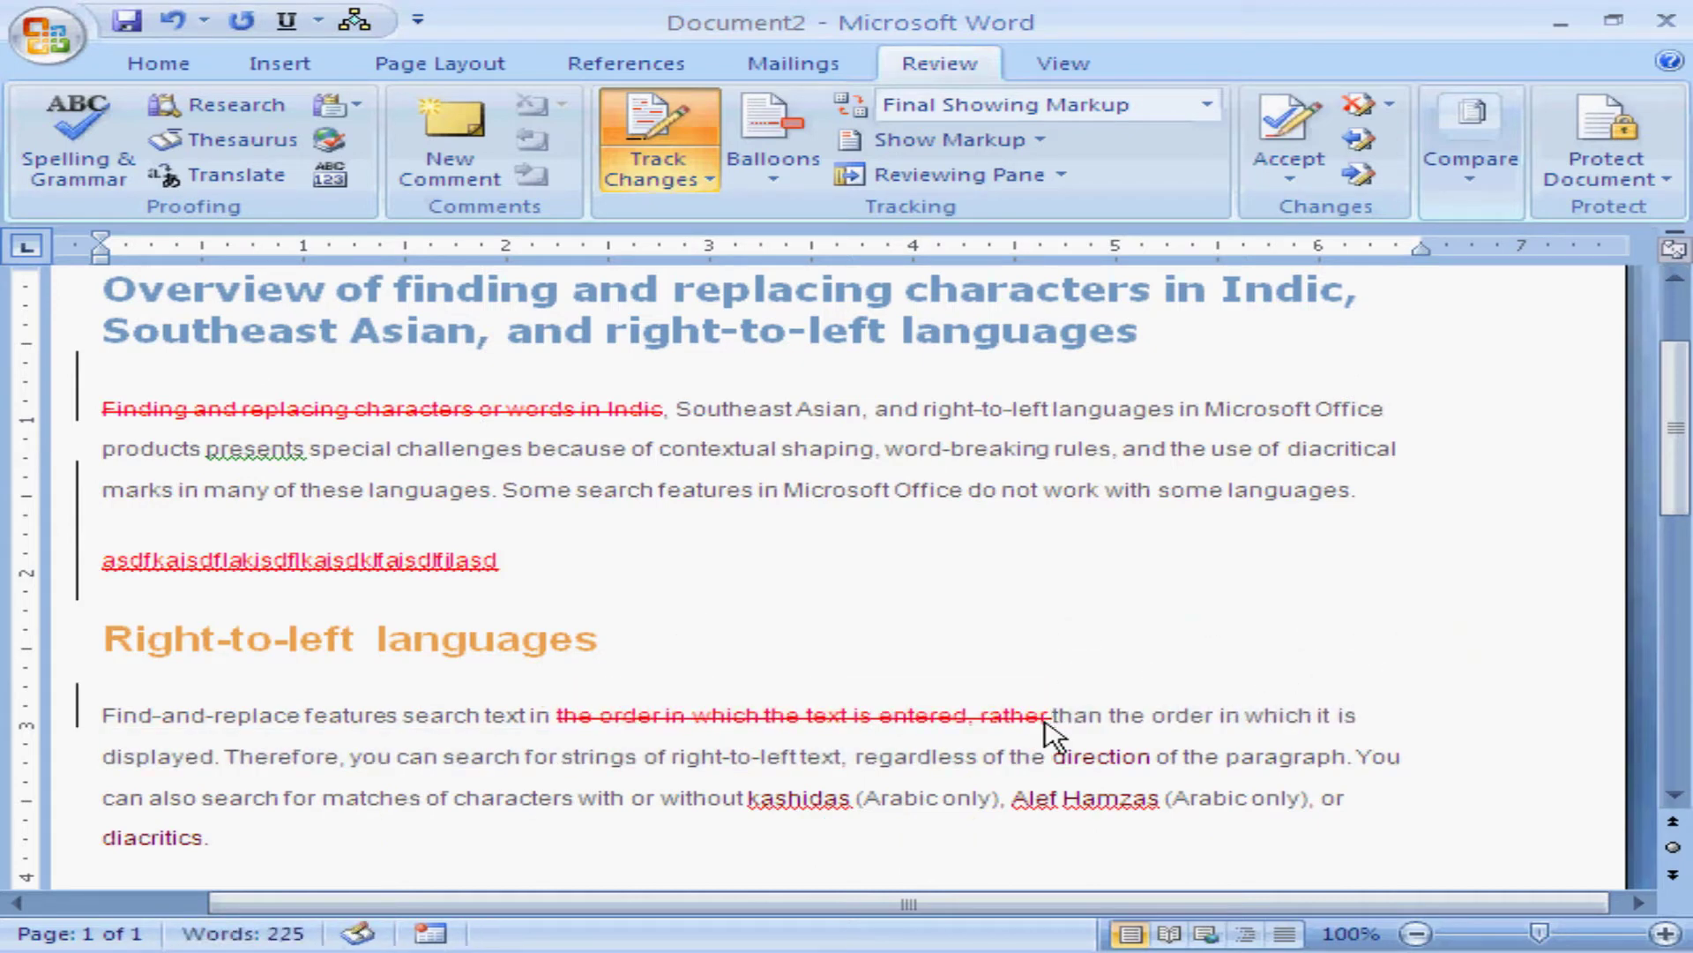
pyautogui.click(655, 840)
pyautogui.write('asdf')
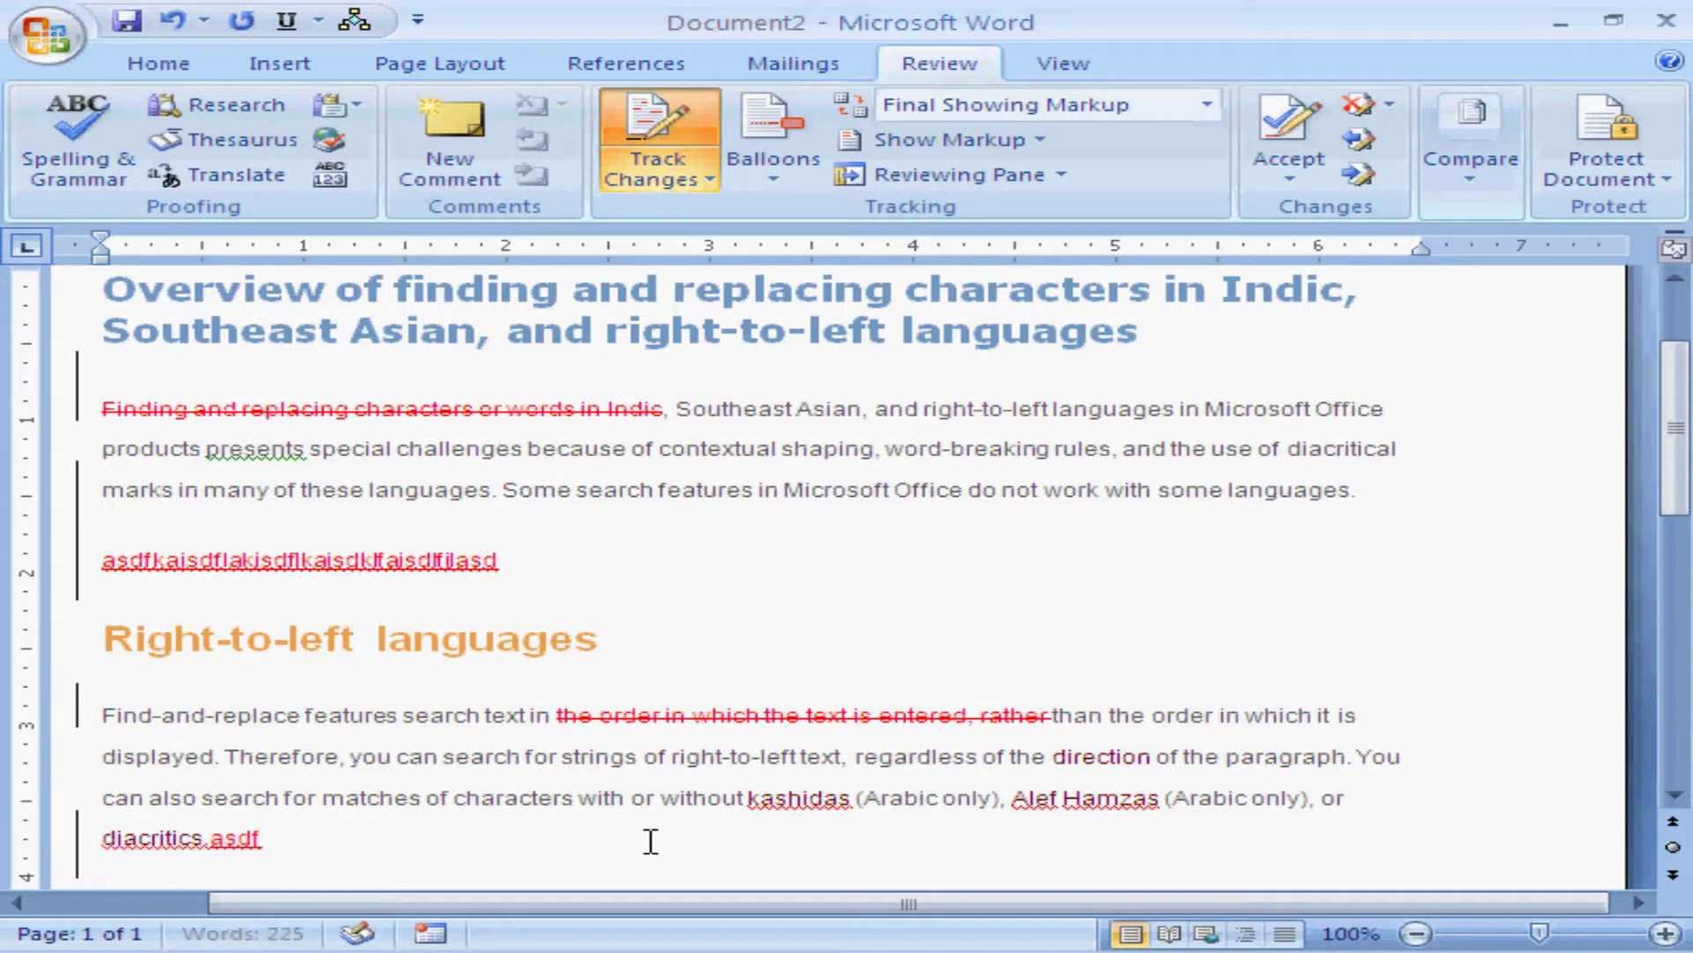
pyautogui.write('asdfasdfasdf')
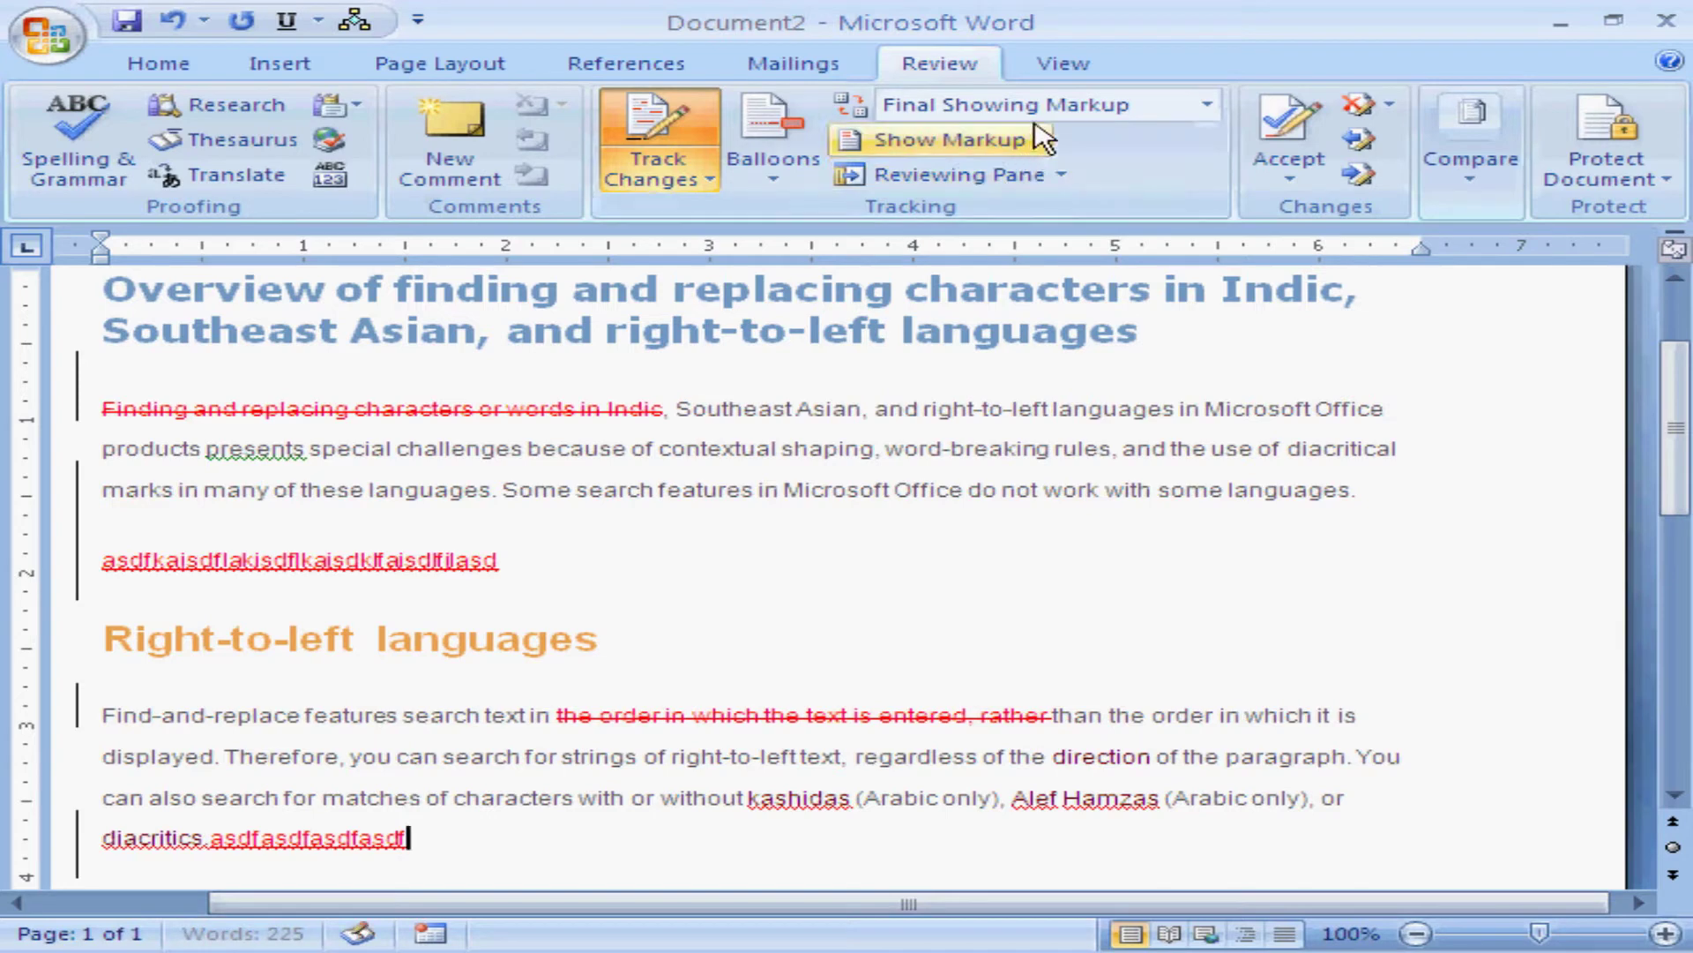
# Switch the review display between Final and Final Showing Markup to compare the edits.
pyautogui.click(1208, 107)
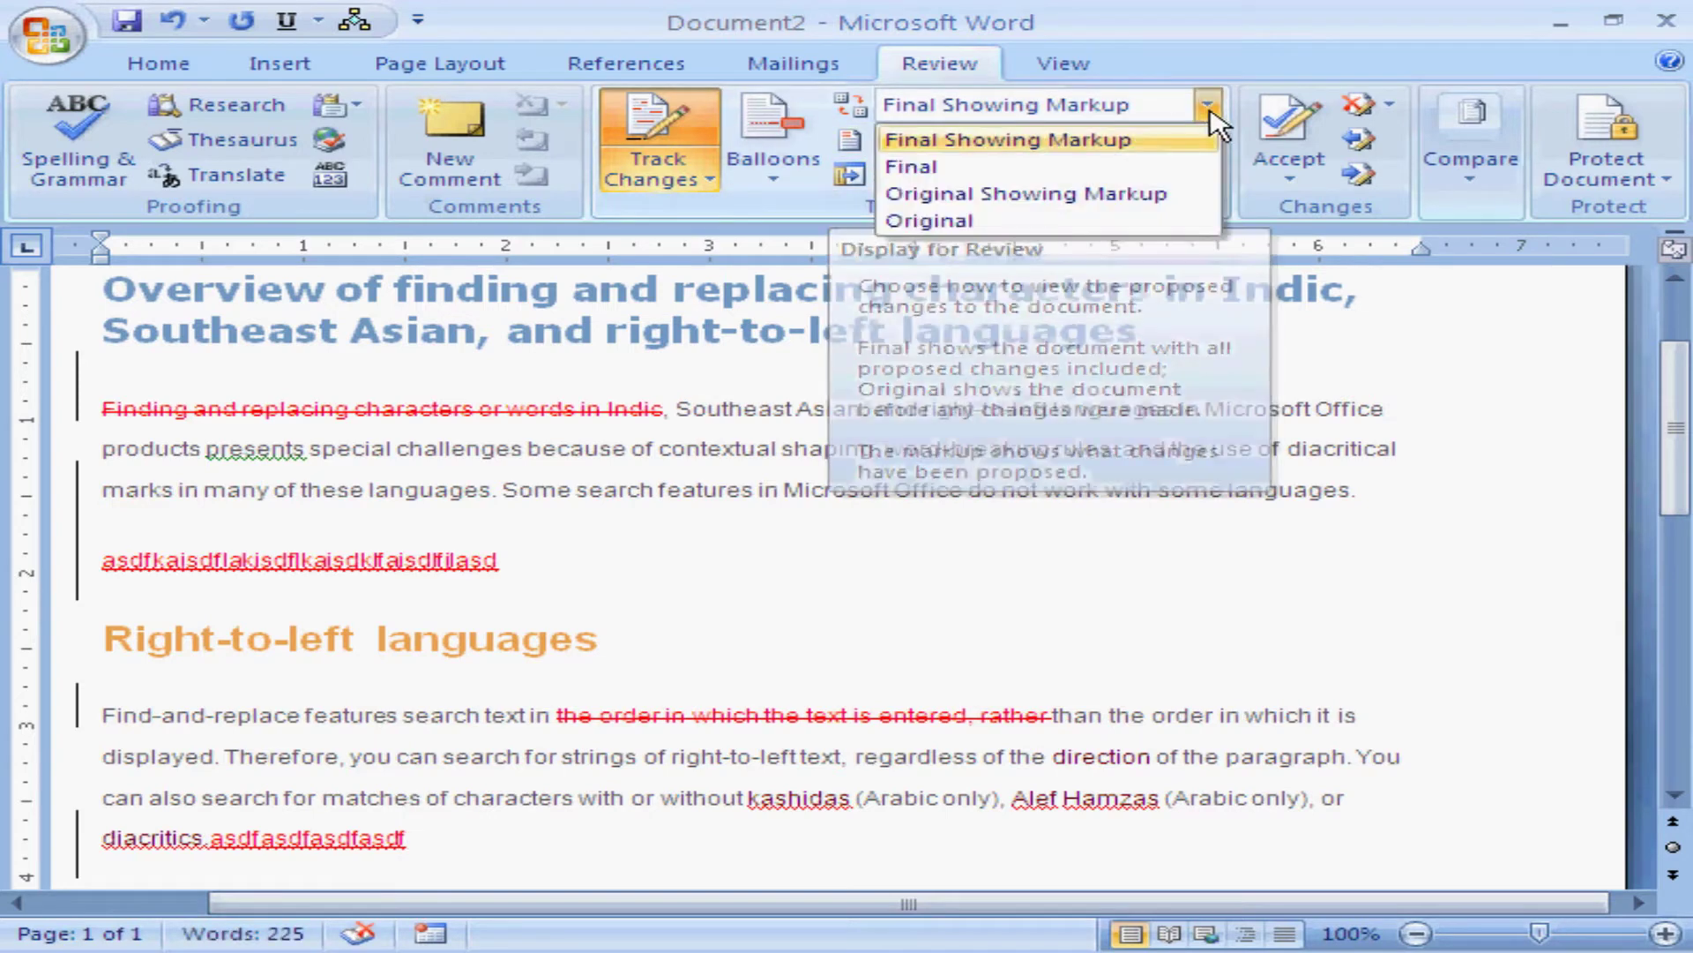
pyautogui.click(1038, 167)
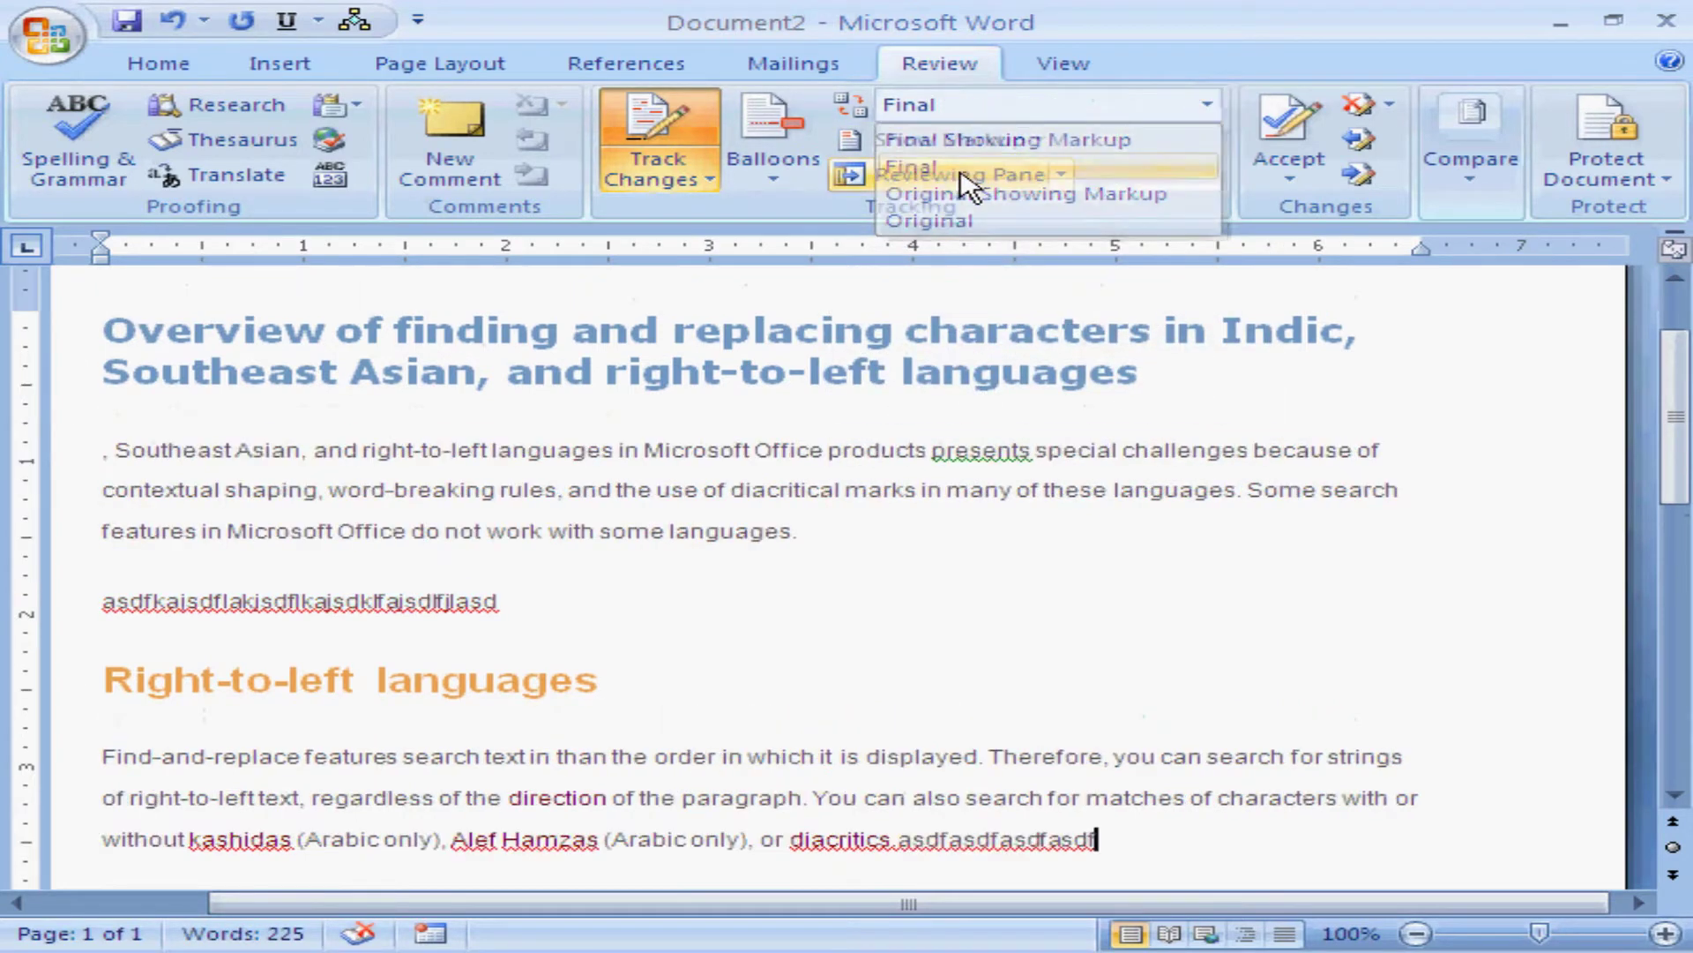
pyautogui.click(1207, 107)
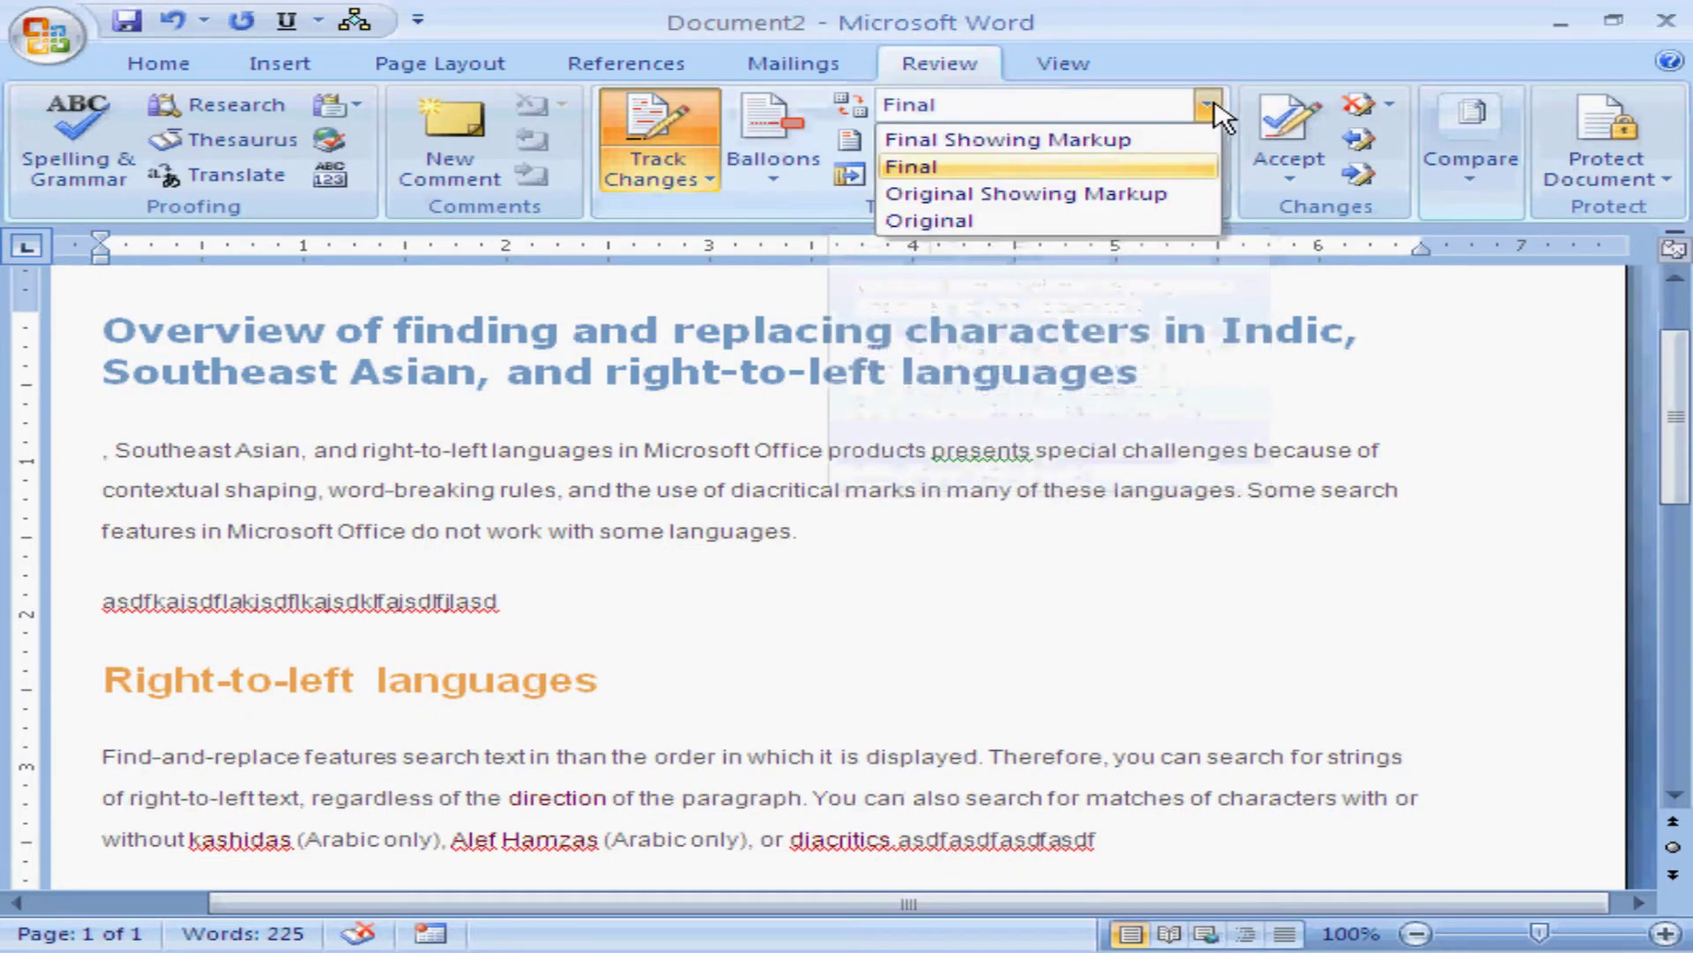
pyautogui.click(1108, 143)
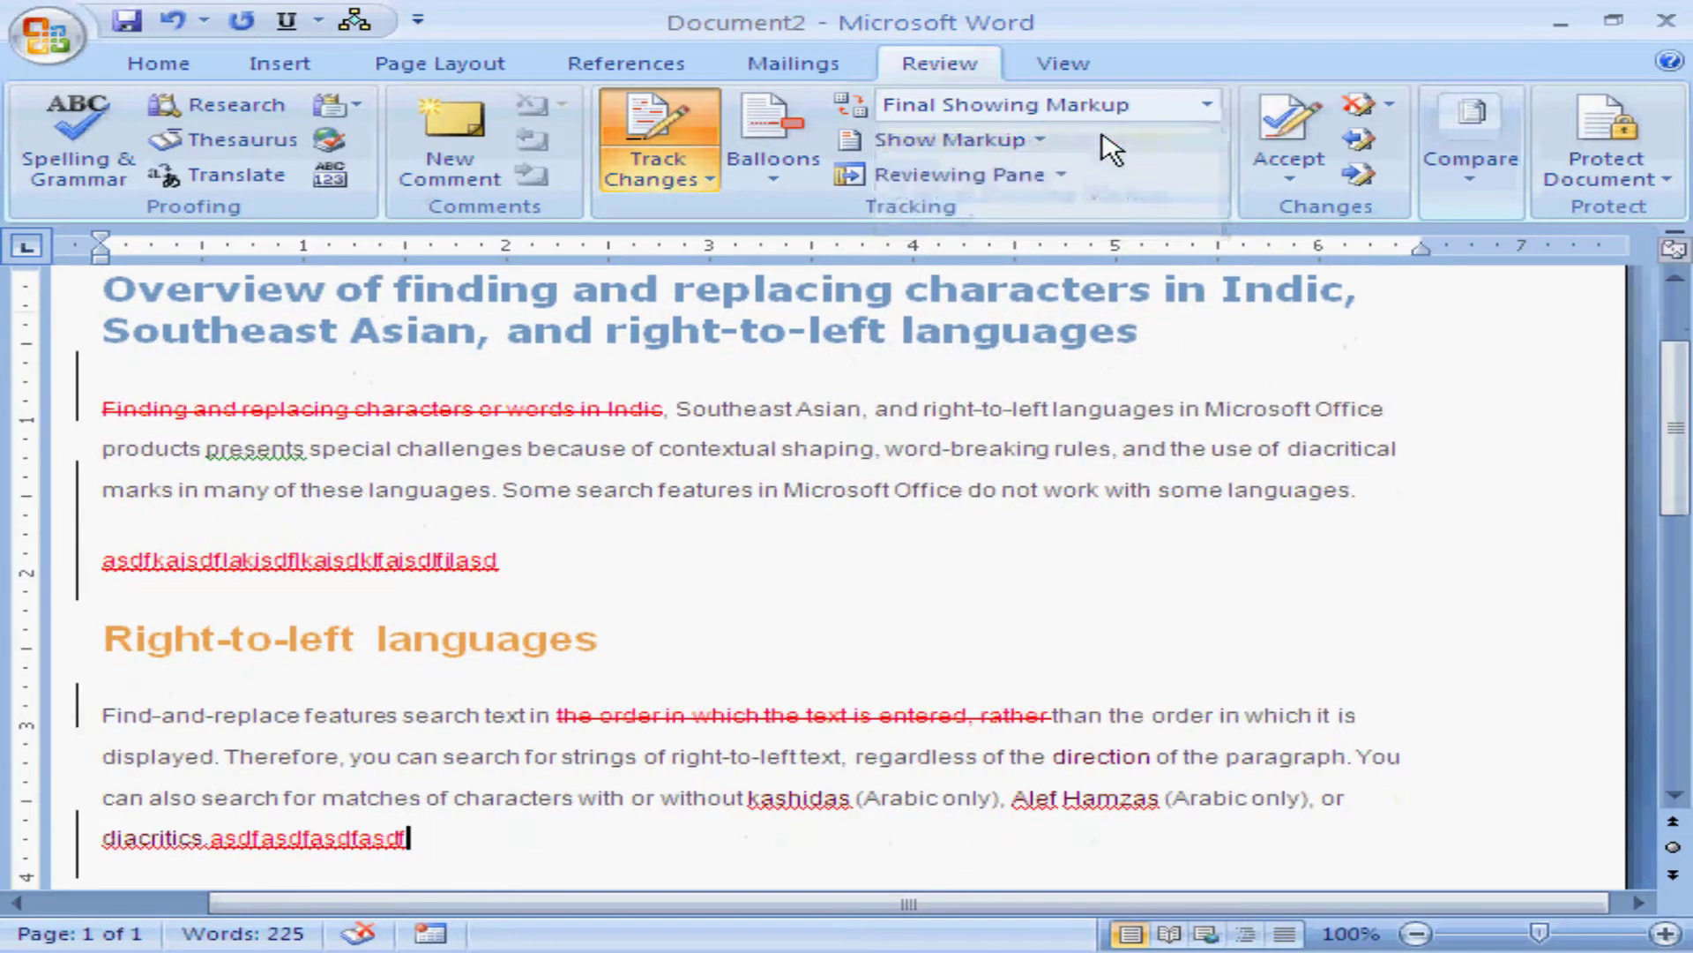
pyautogui.click(1207, 107)
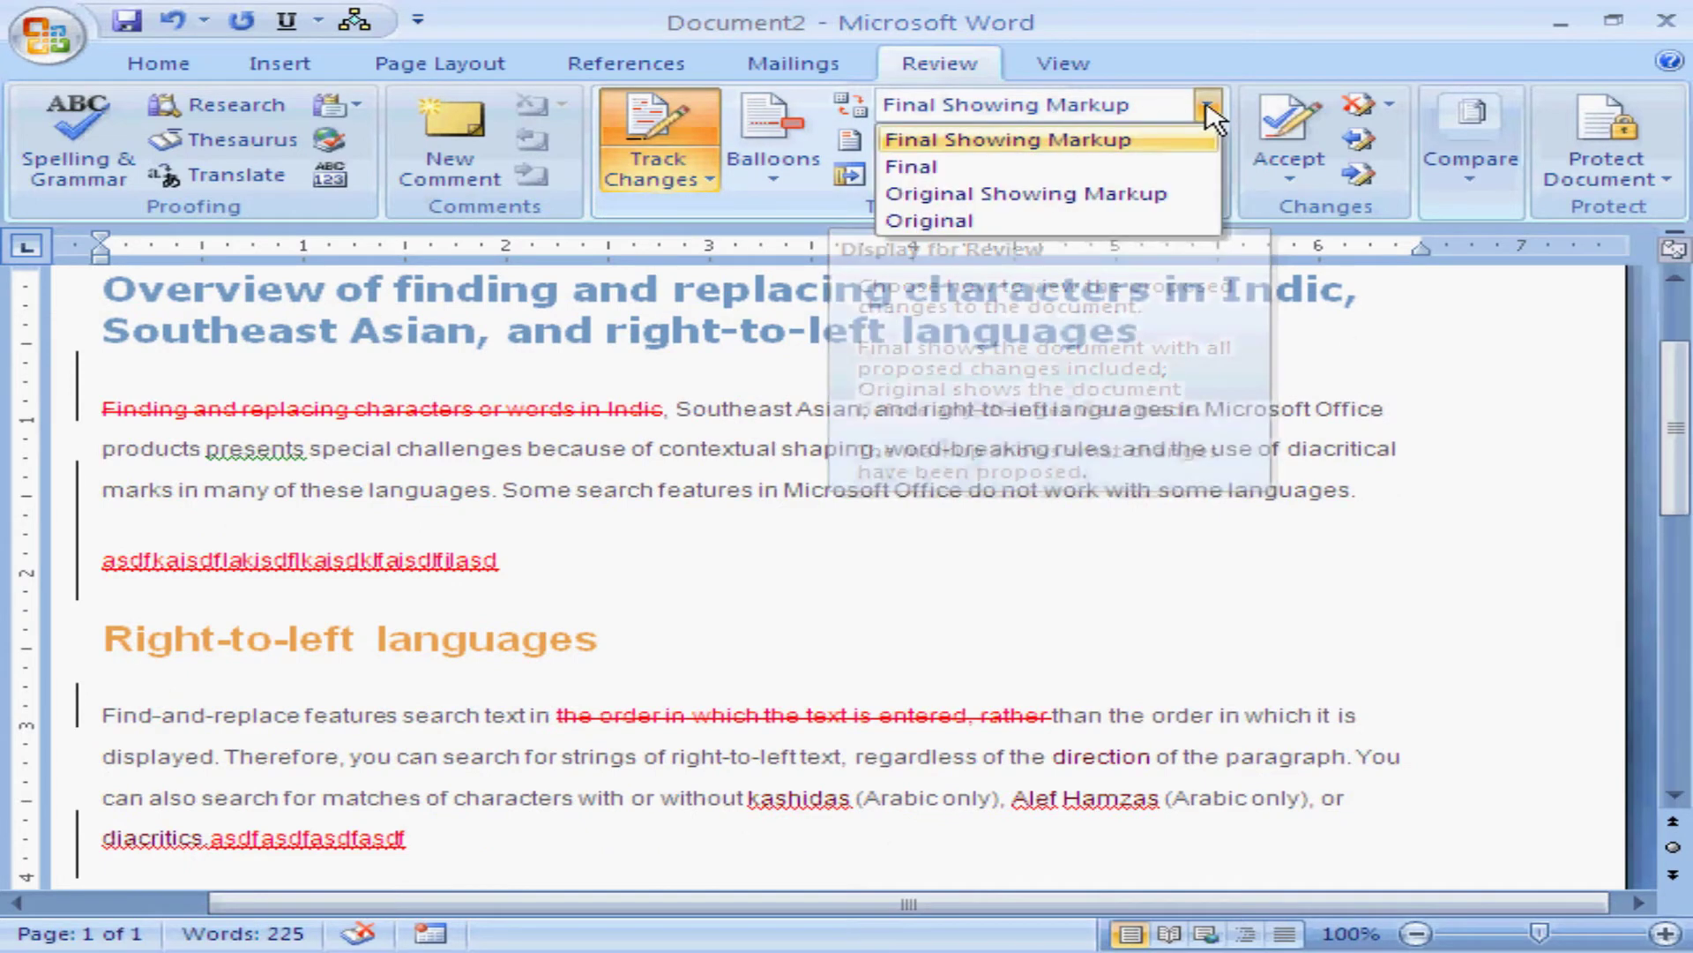
pyautogui.click(997, 168)
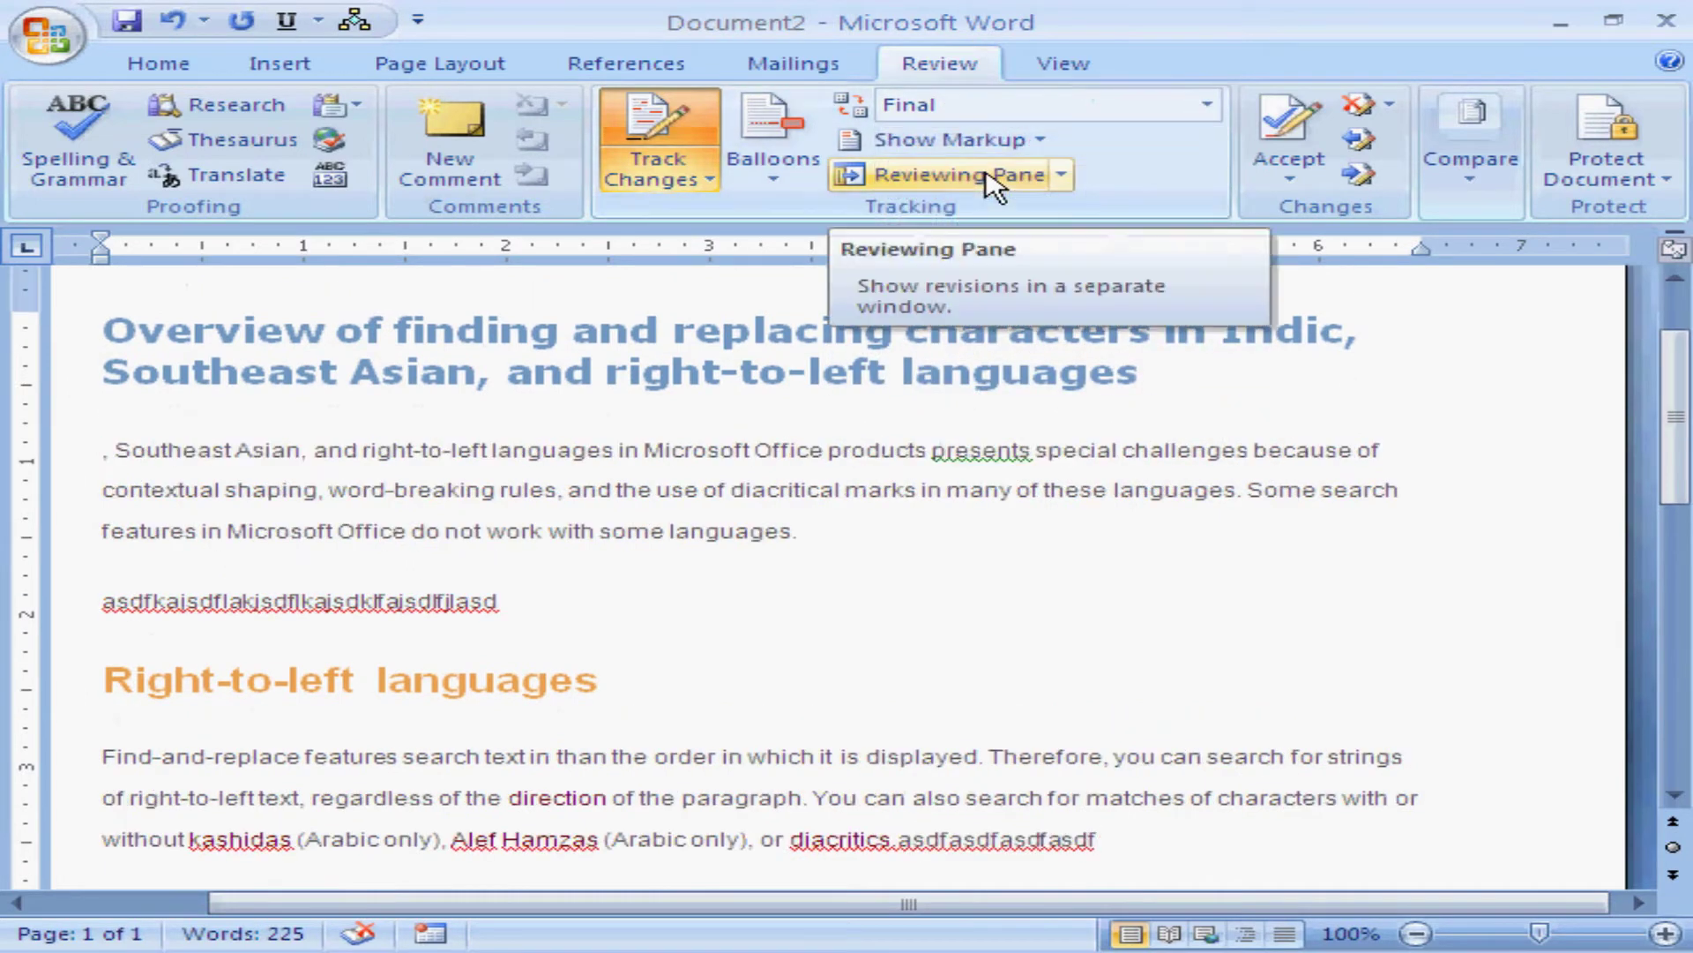
# View Original Showing Markup and Original, return to Final Showing Markup, and open Show Markup.
pyautogui.click(1208, 105)
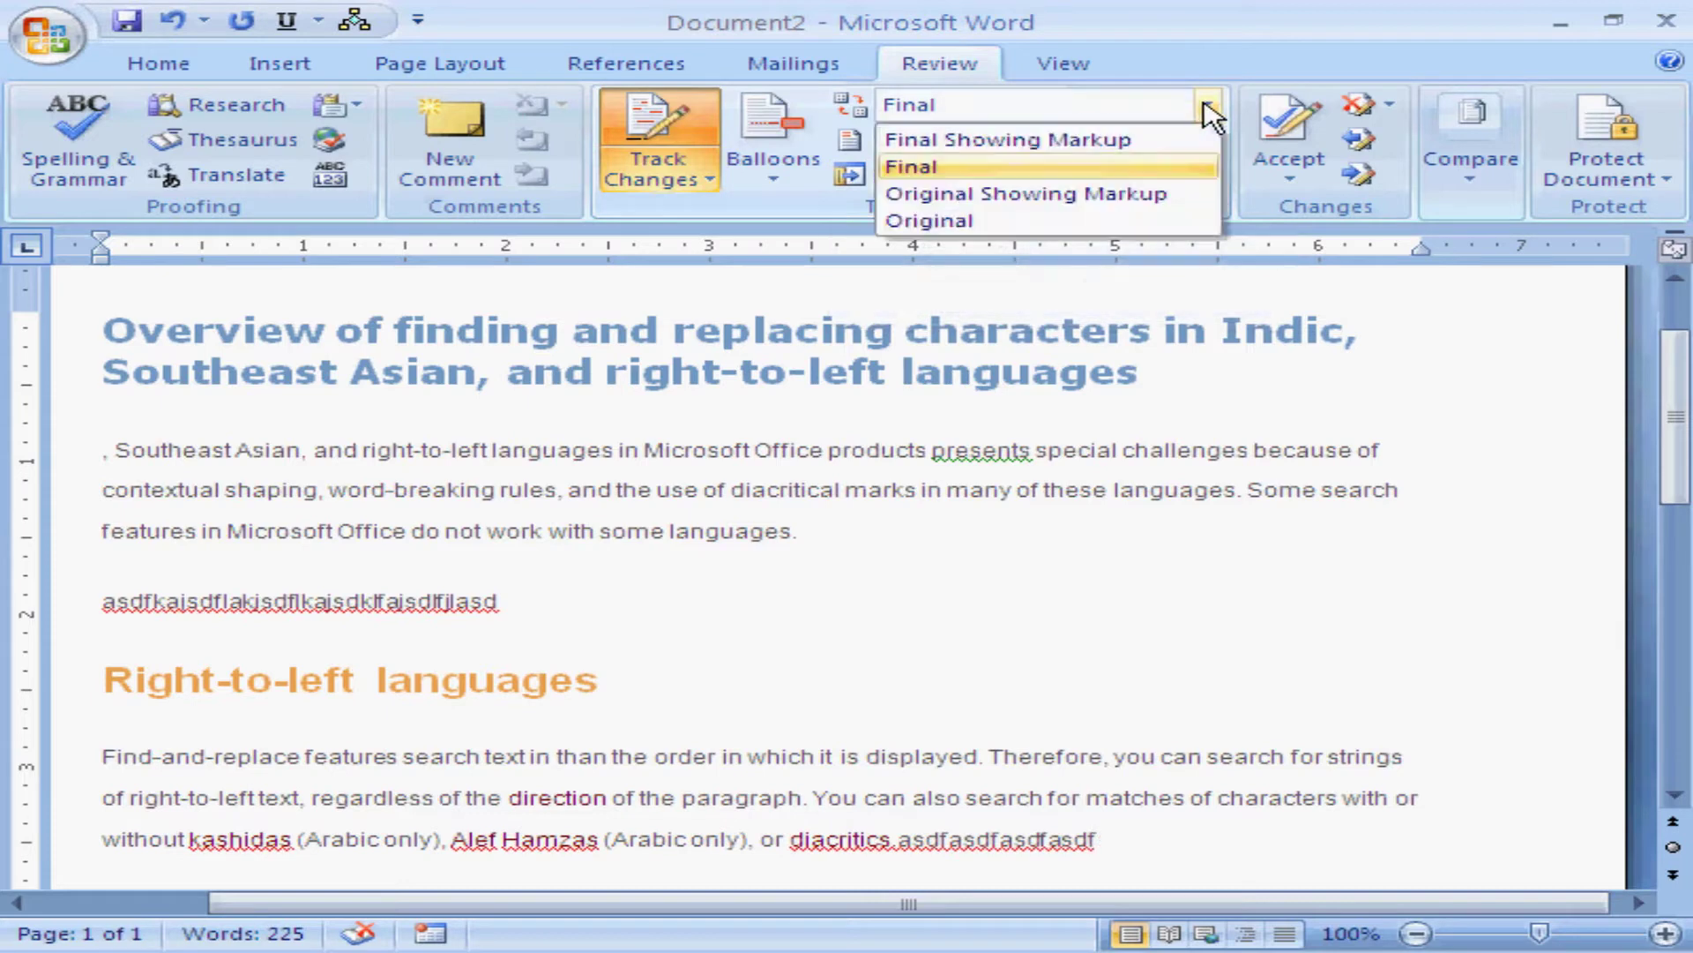
pyautogui.click(1098, 192)
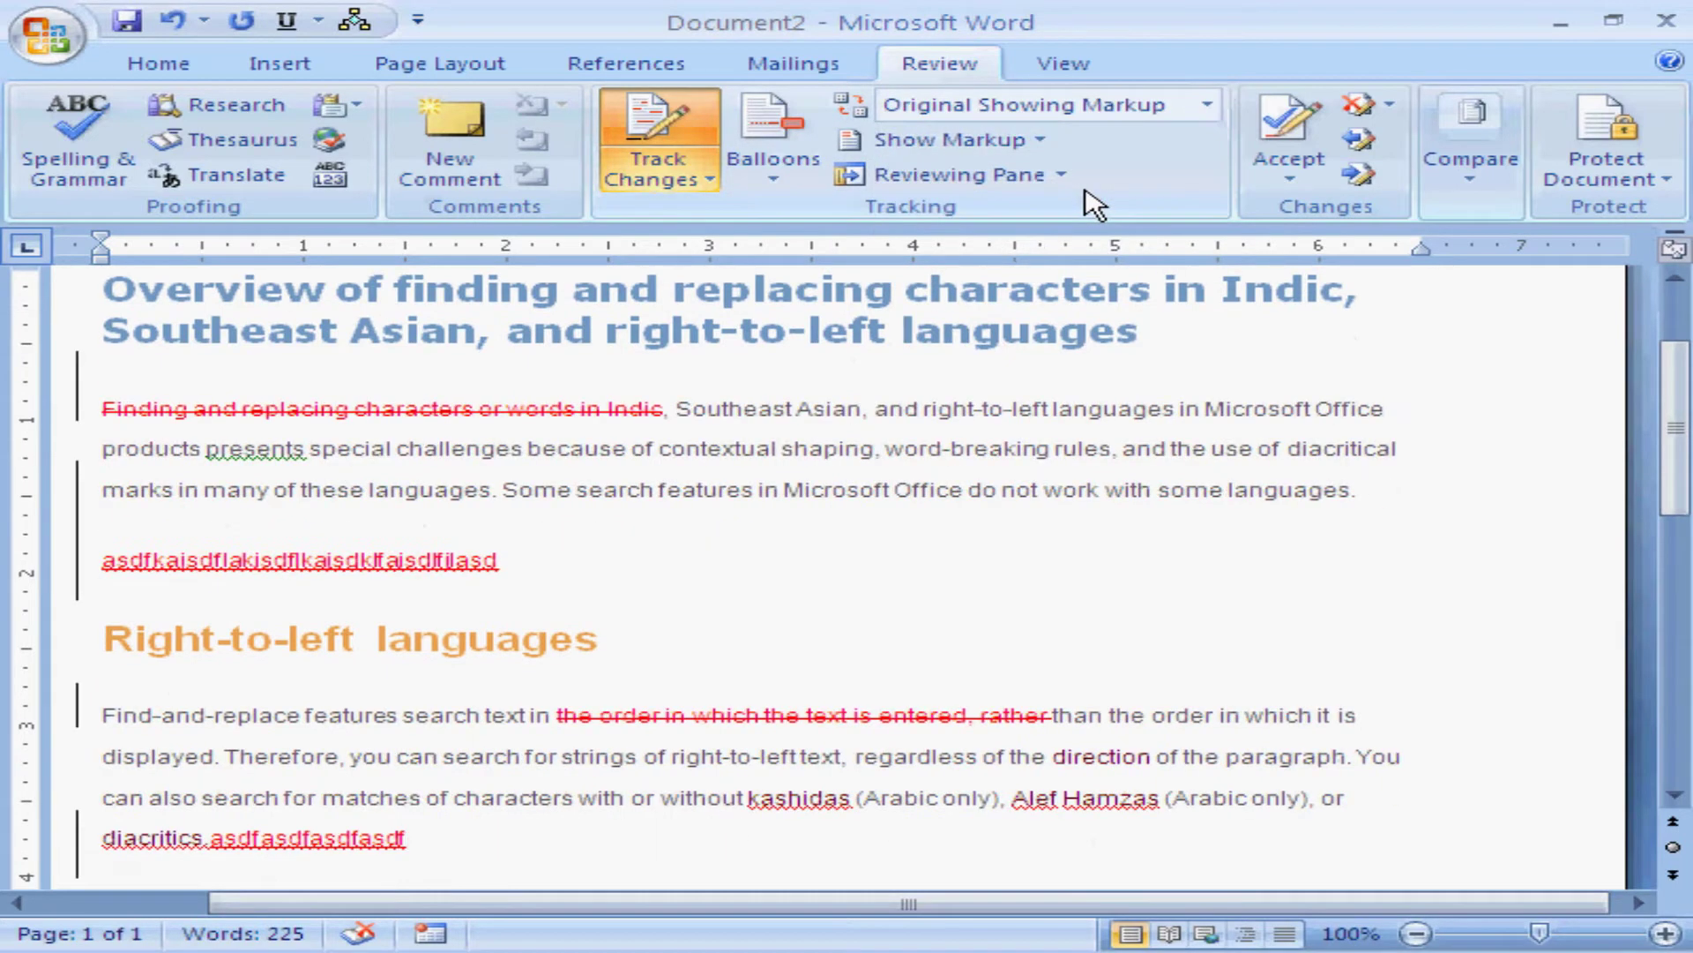
pyautogui.click(1207, 105)
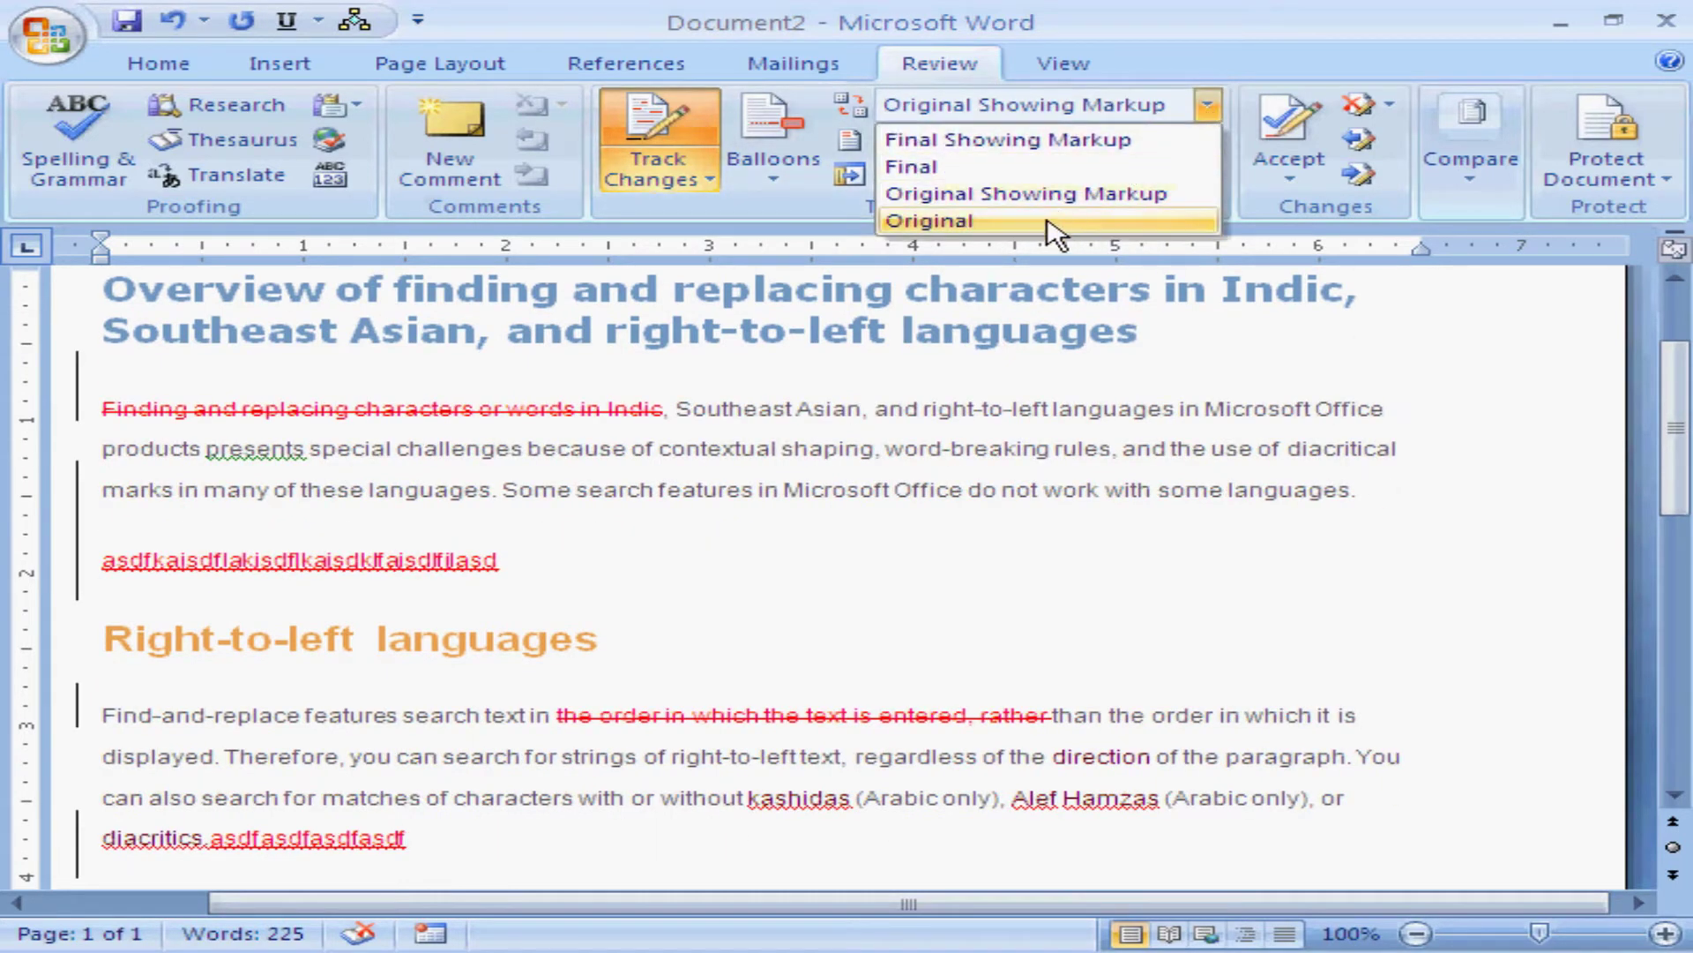
pyautogui.click(1047, 220)
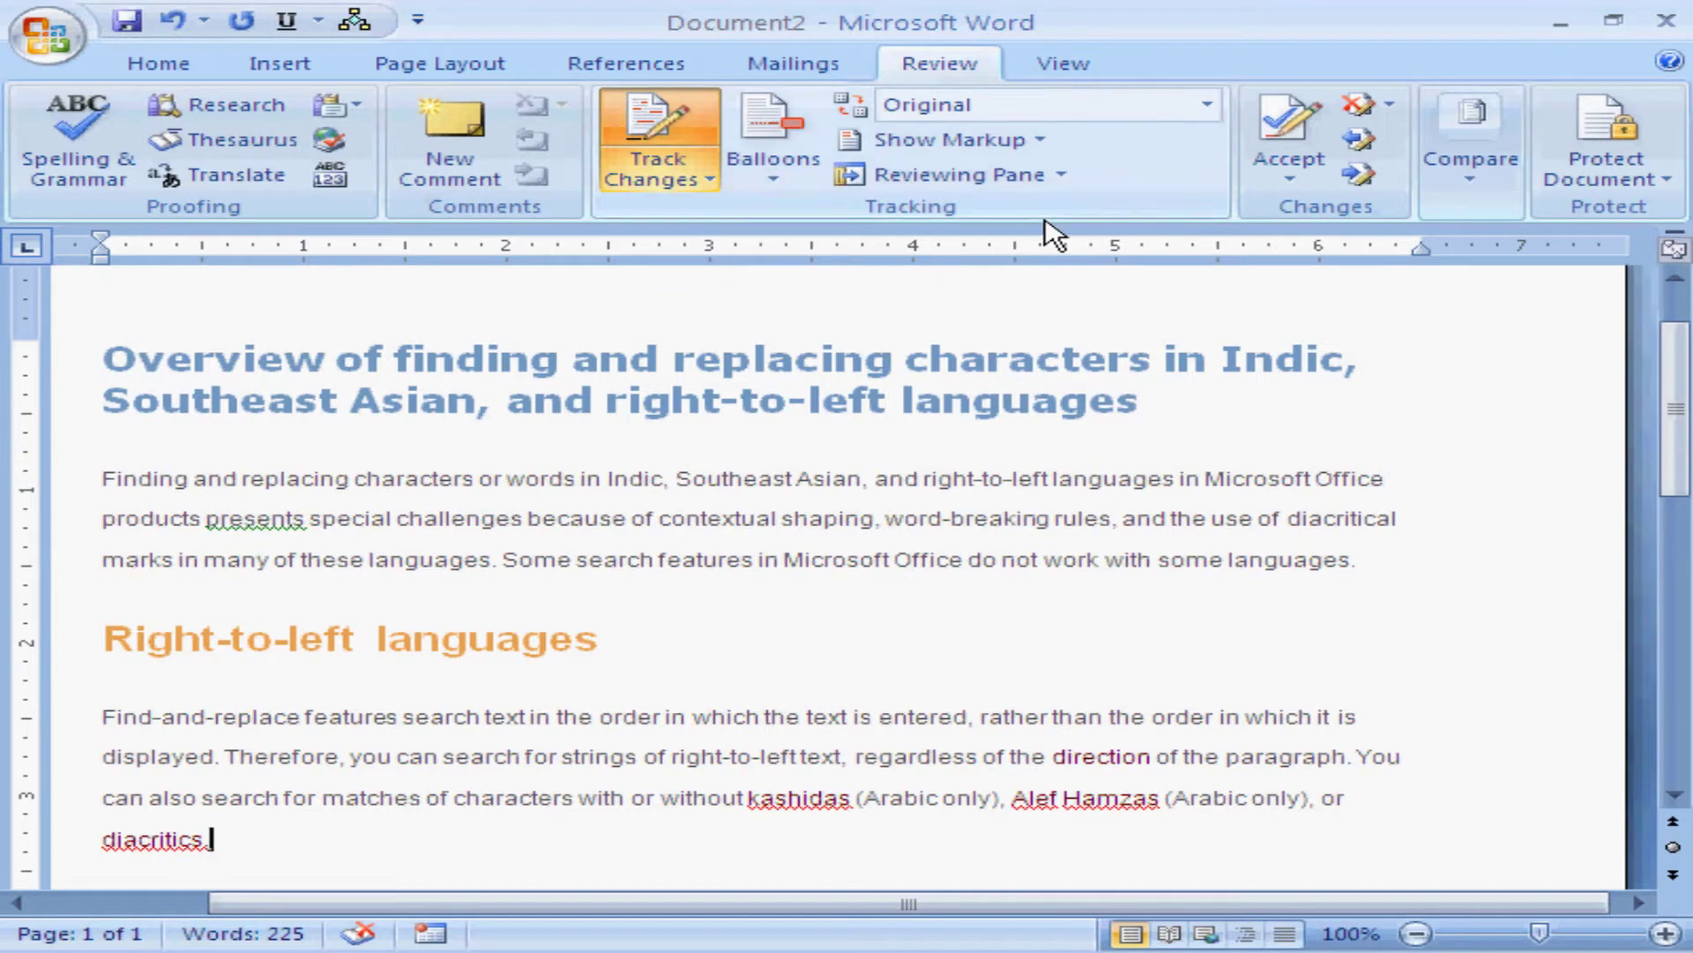
pyautogui.click(1207, 105)
pyautogui.click(1126, 142)
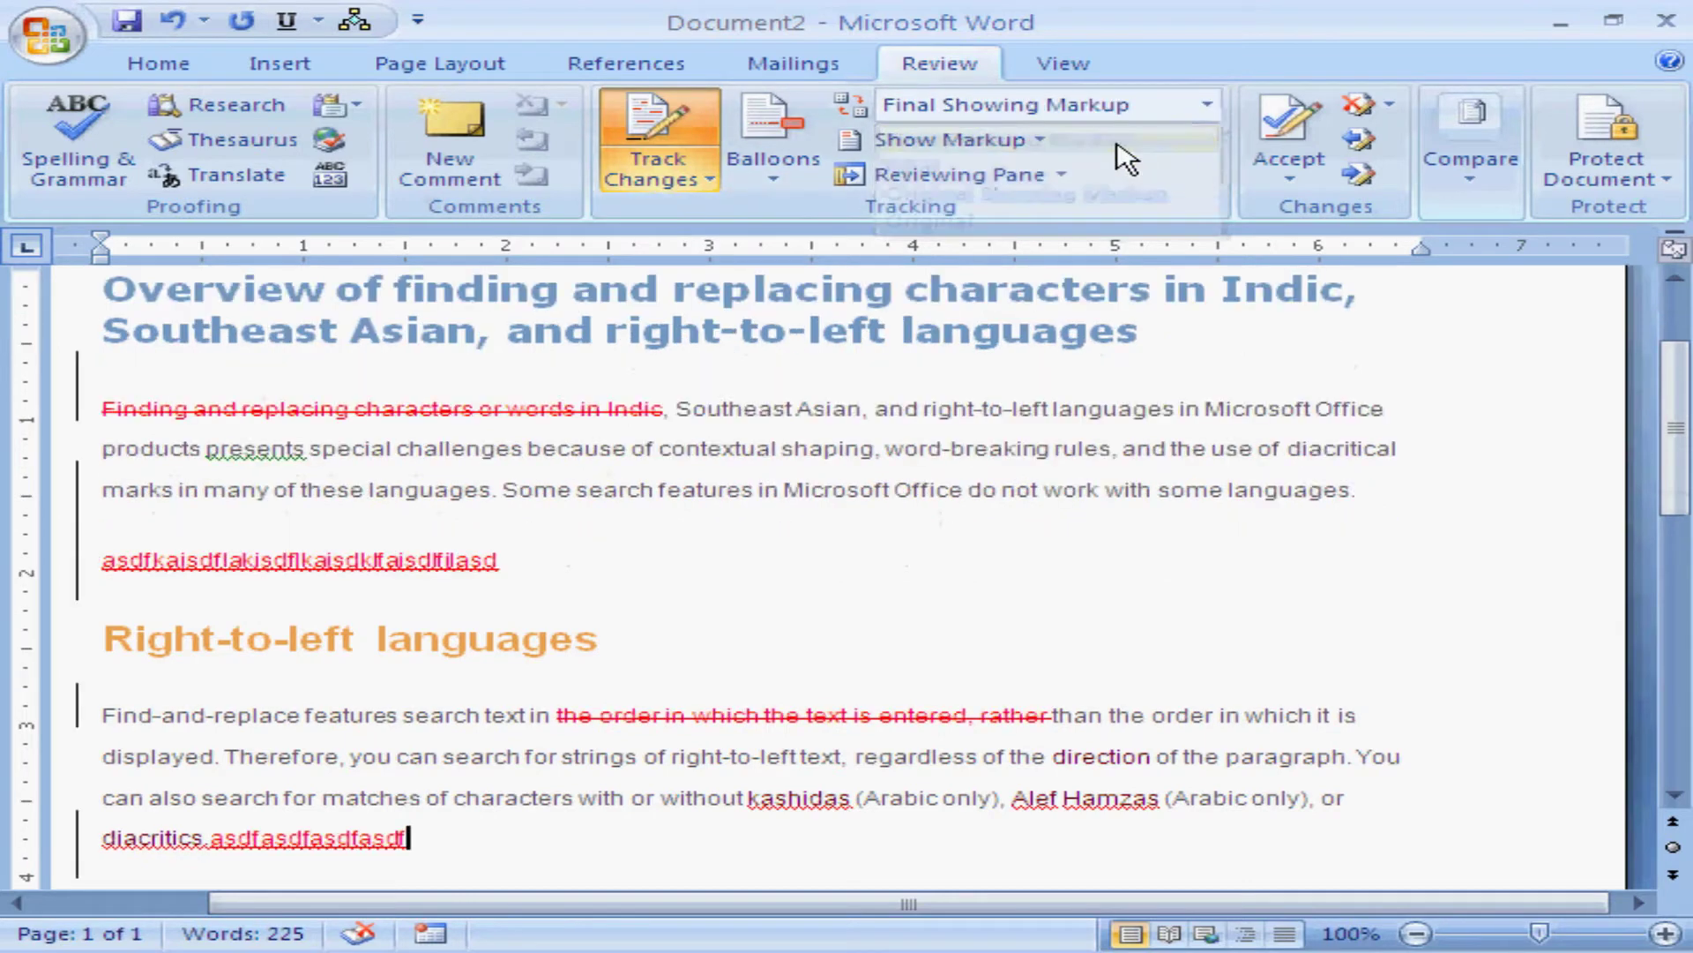
pyautogui.click(1041, 142)
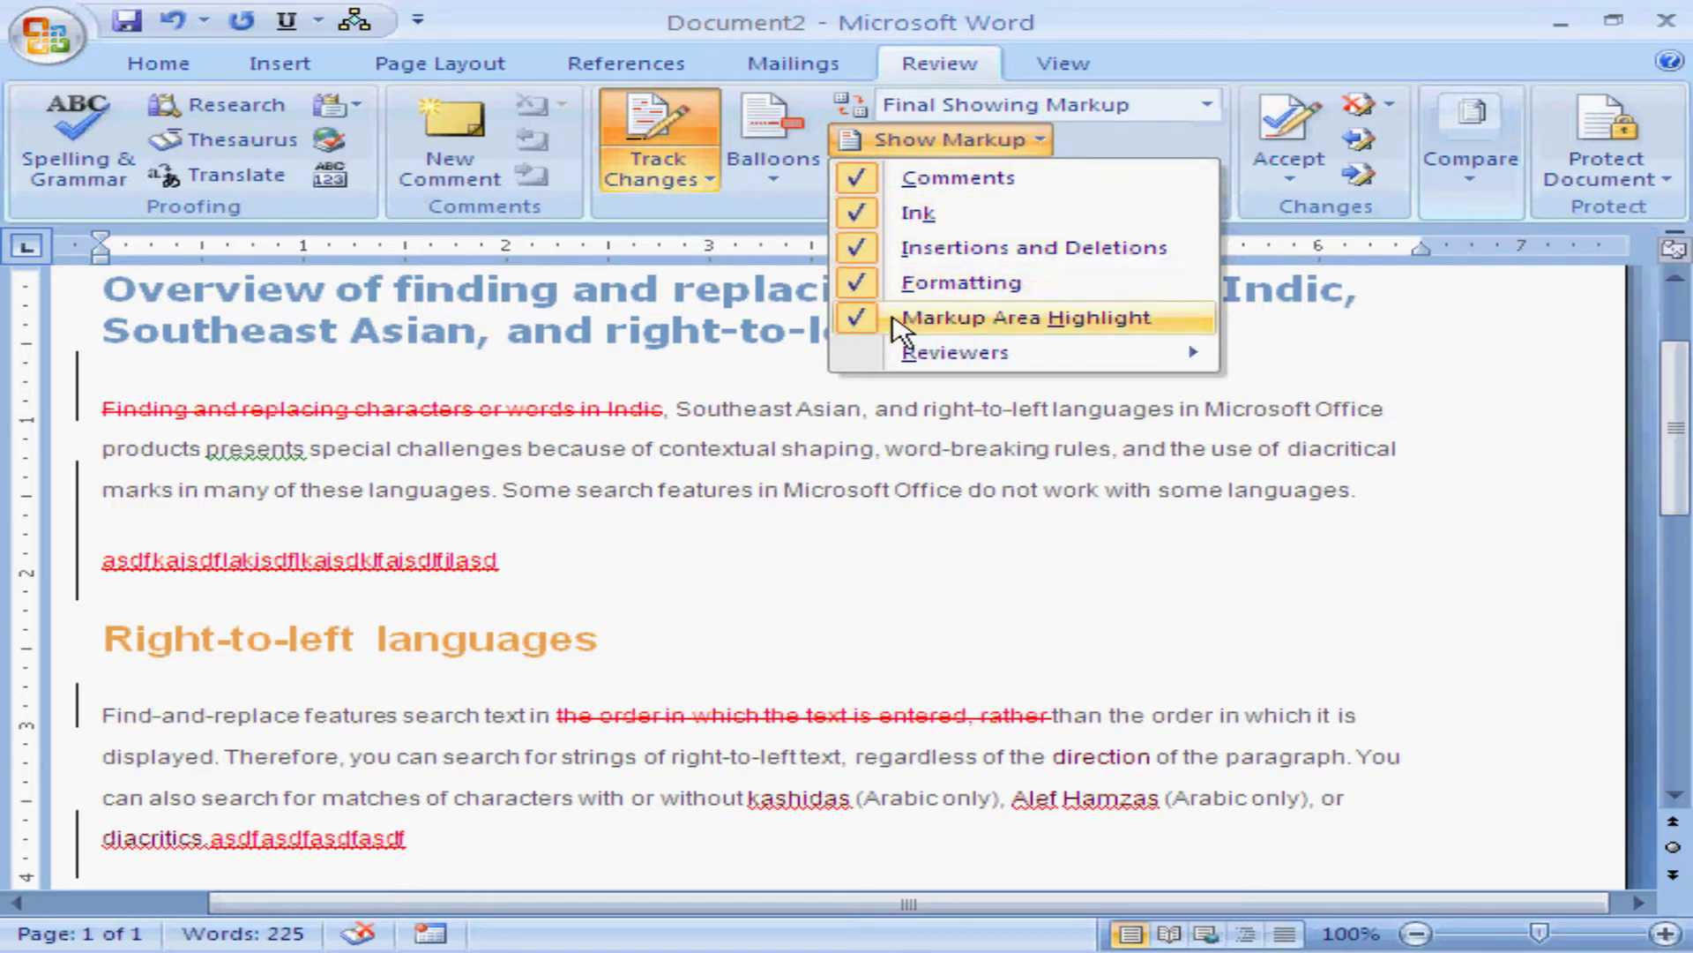
# Bold 'Microsoft Office do not' from the Home tab, then open Show Markup on the Review tab.
pyautogui.moveTo(882, 490); pyautogui.dragTo(1027, 505)
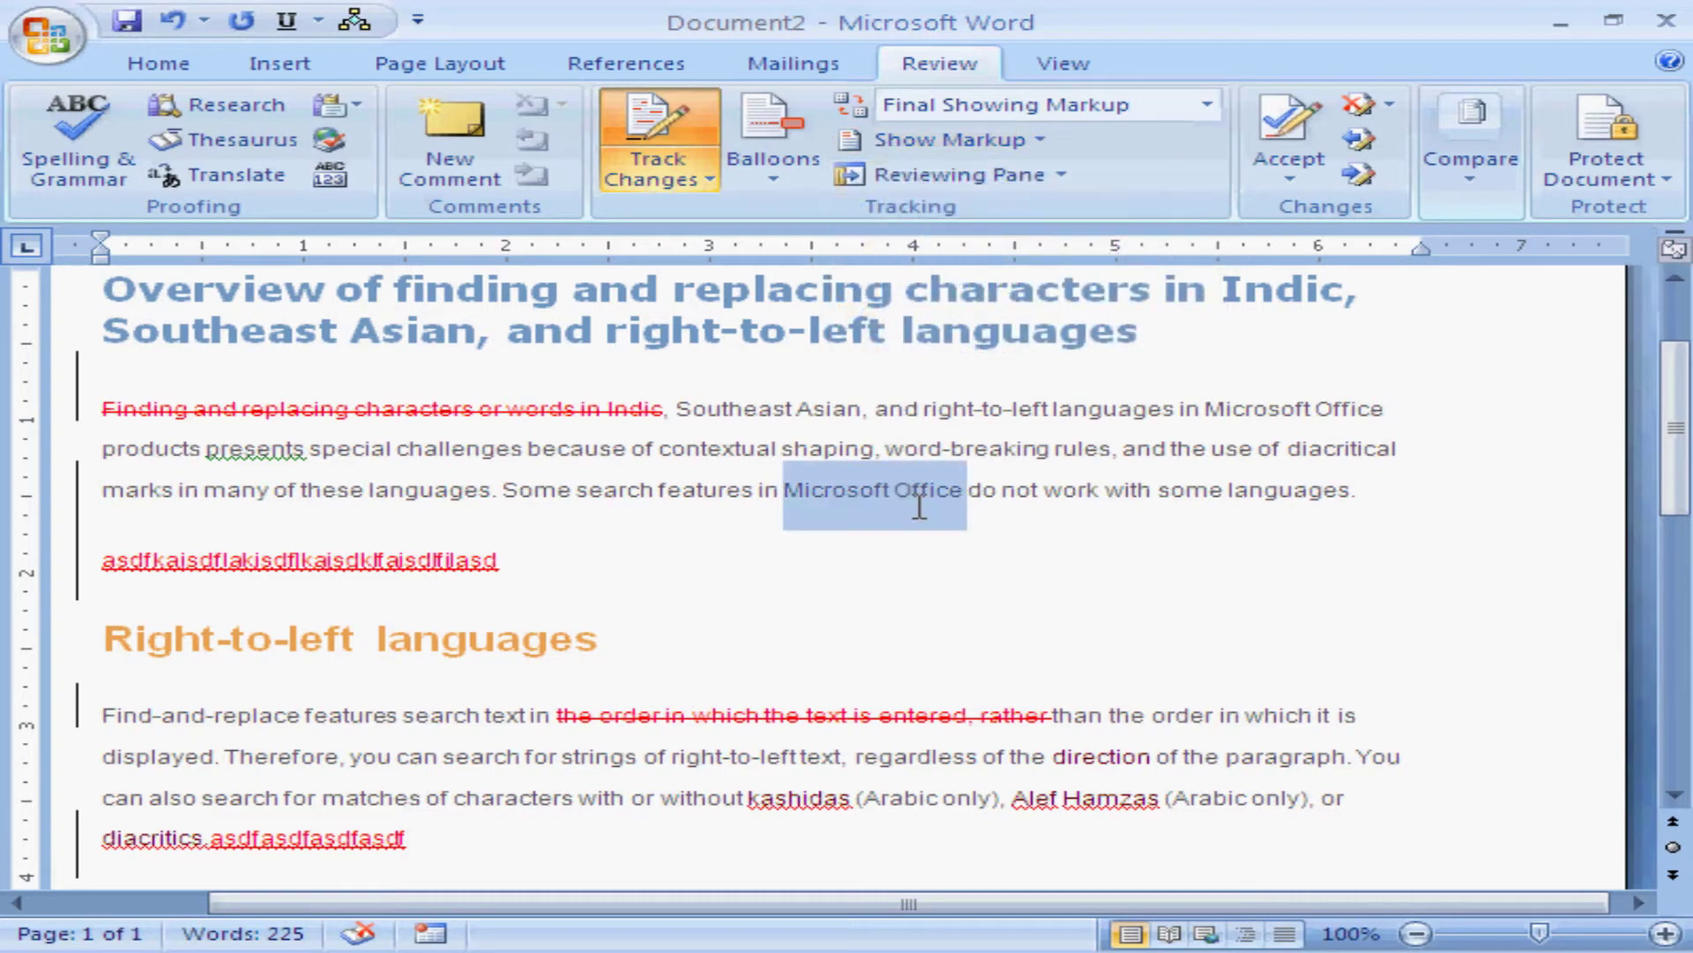
pyautogui.click(173, 75)
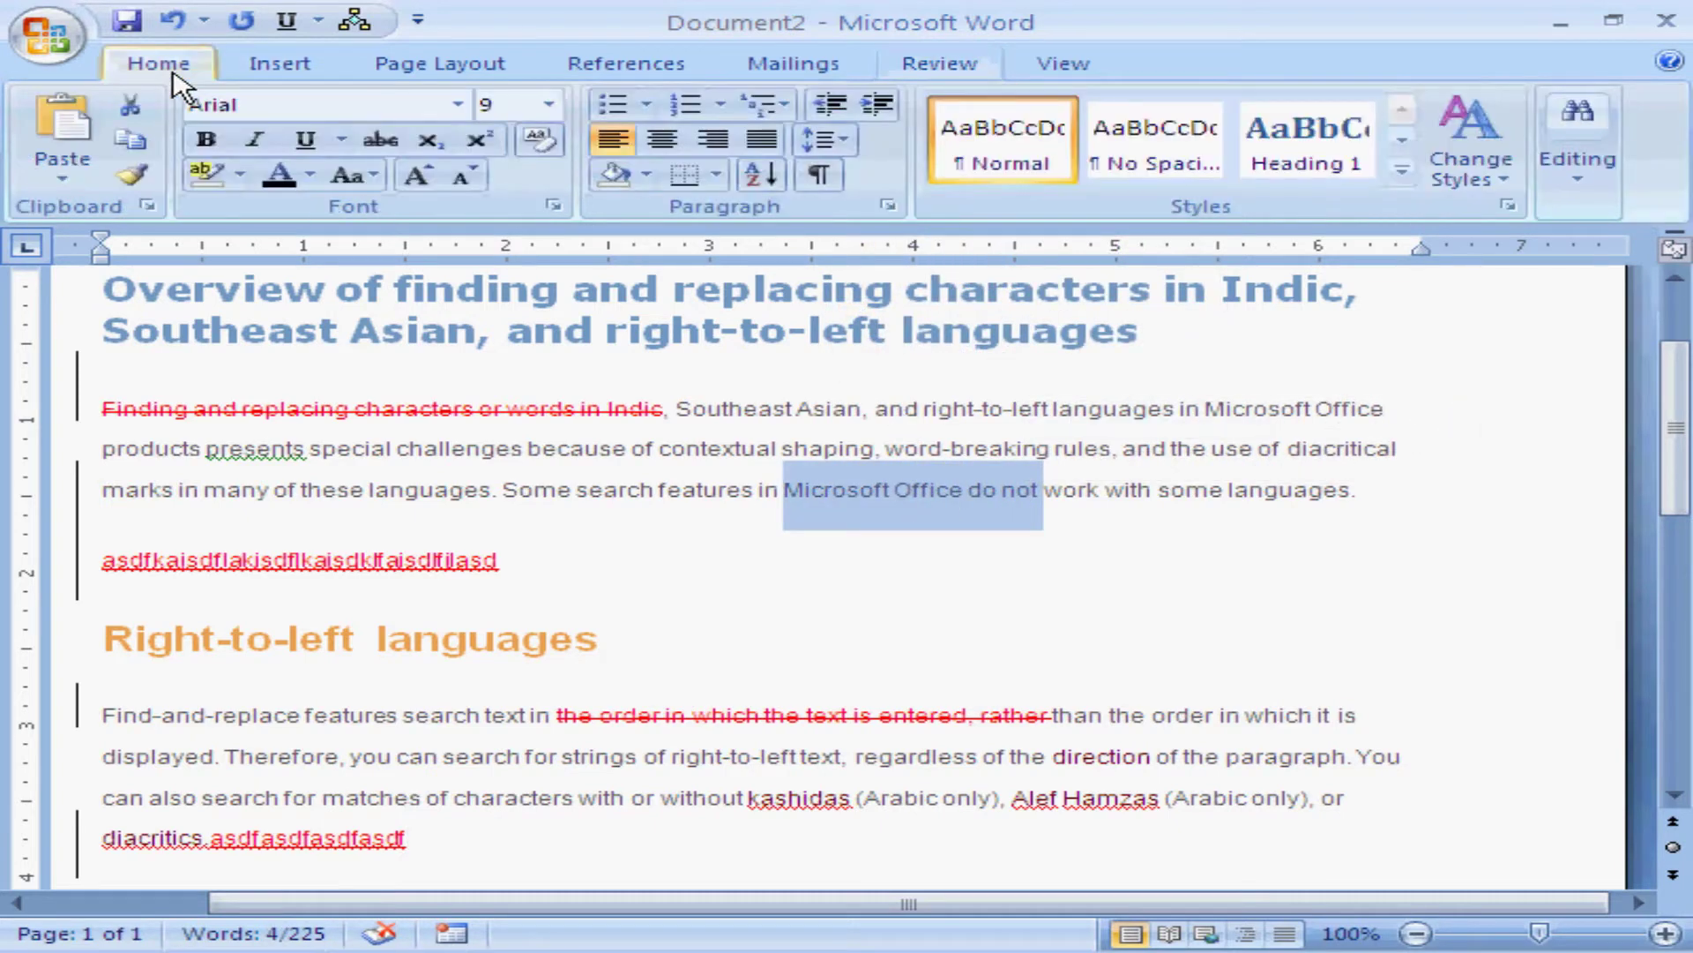
pyautogui.click(219, 145)
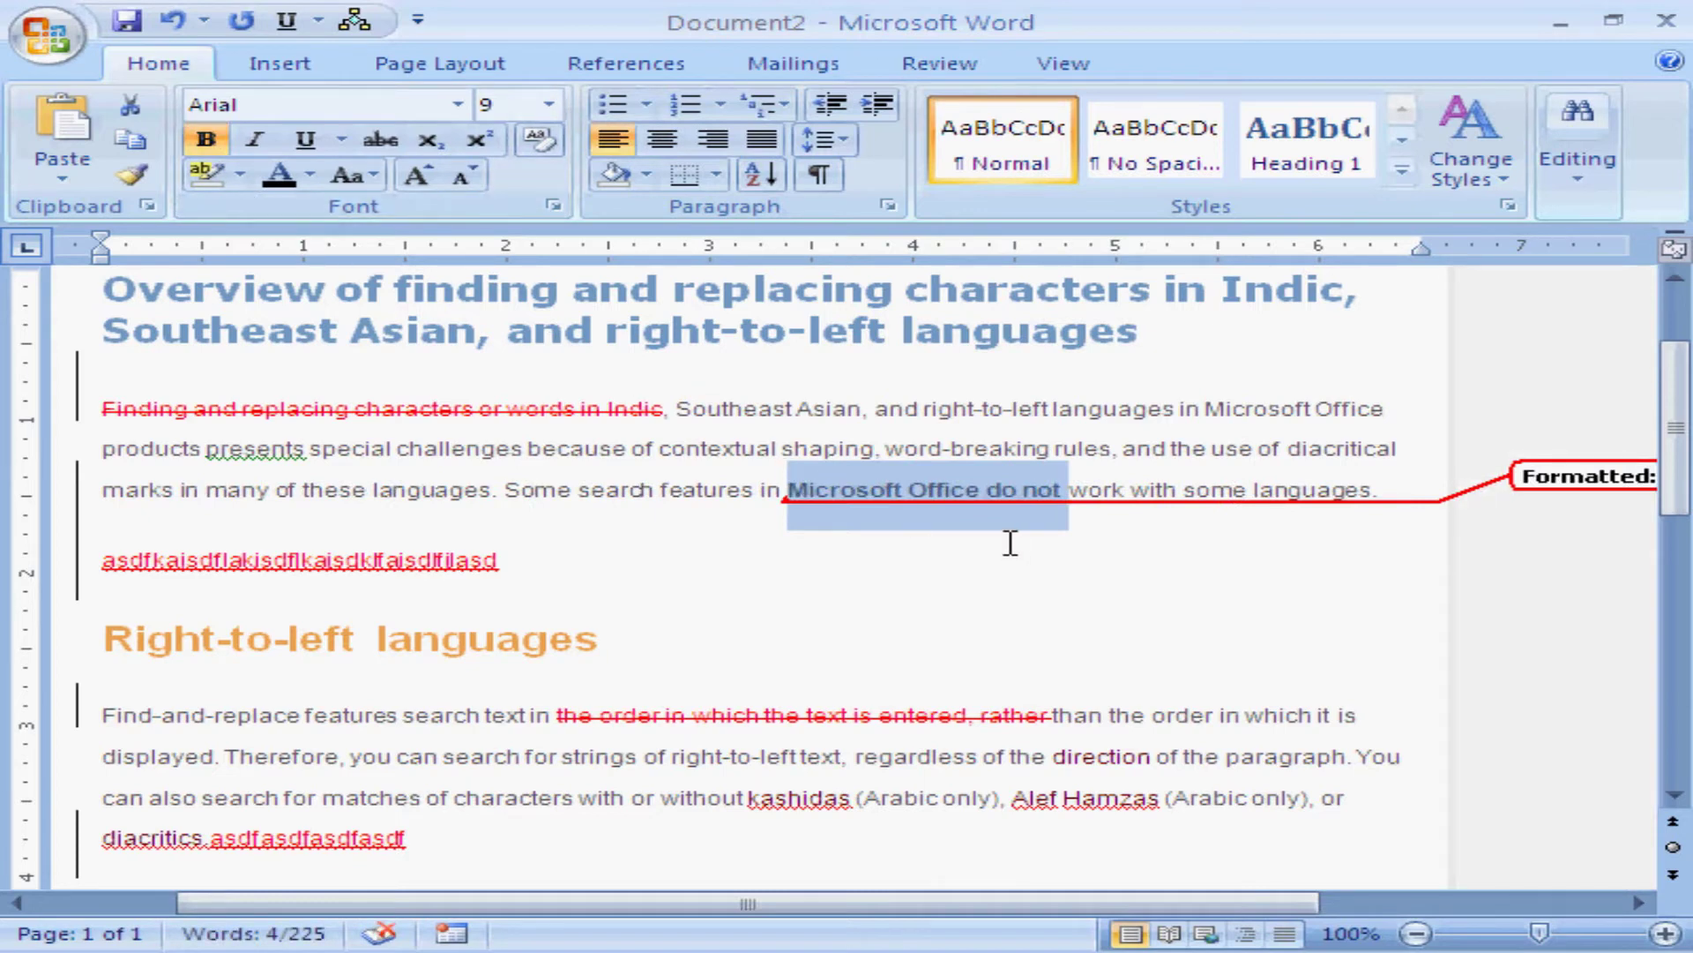
pyautogui.click(937, 549)
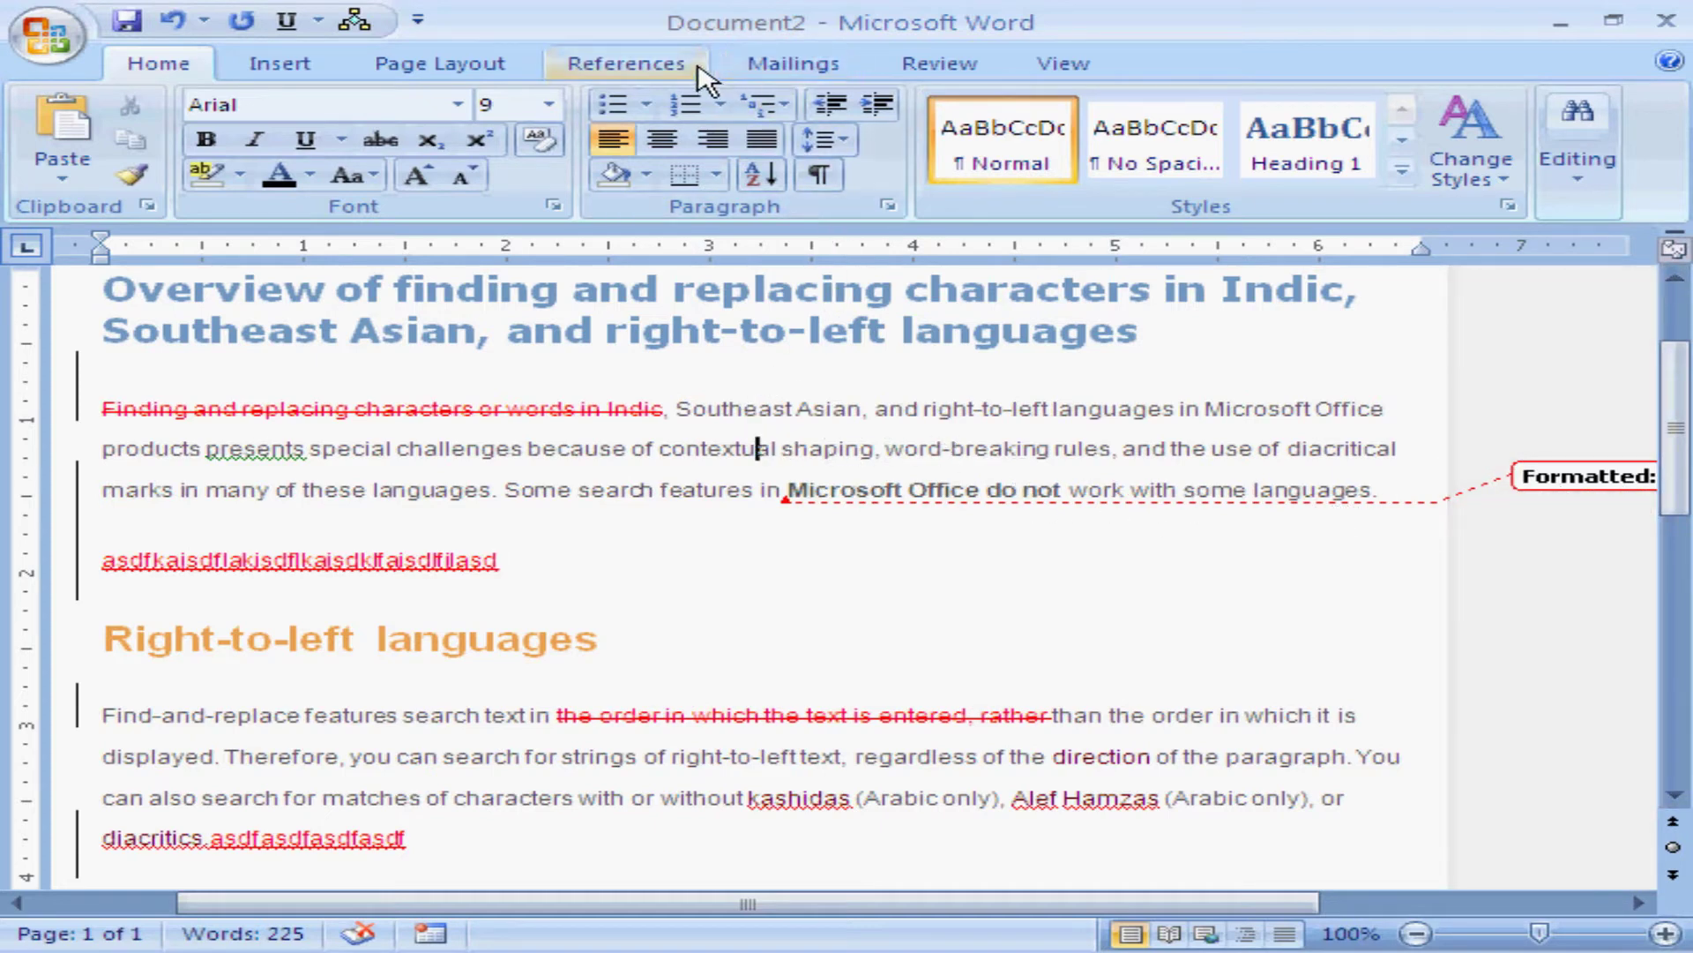
pyautogui.click(911, 77)
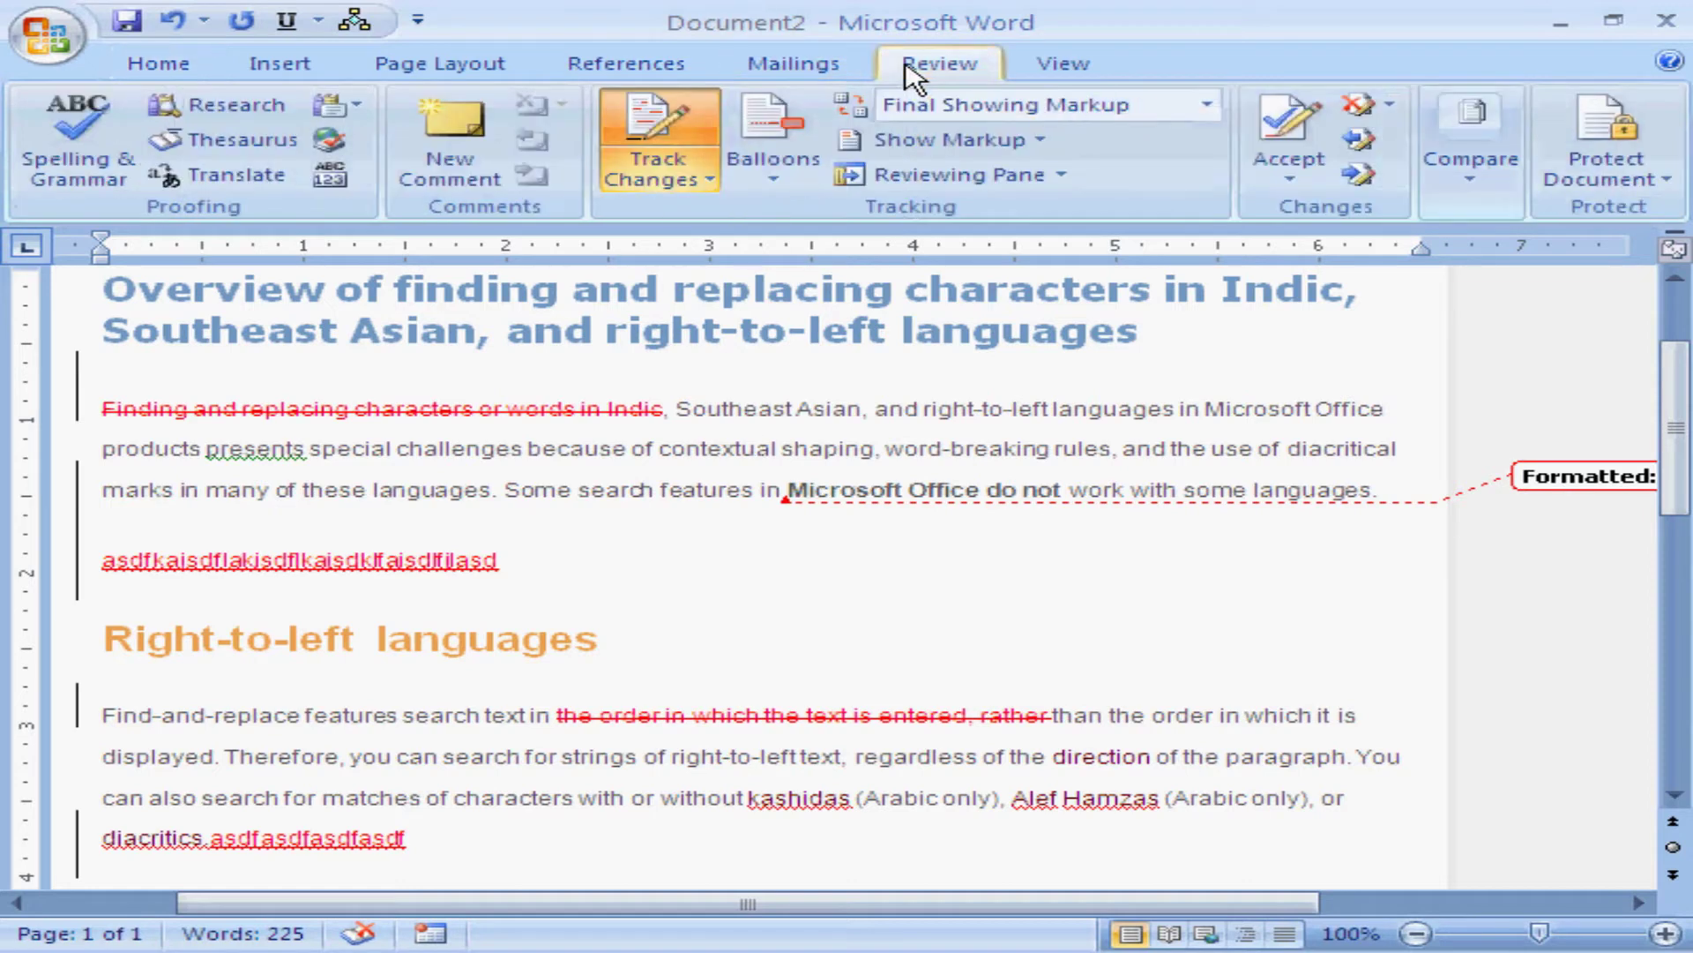
pyautogui.click(1042, 141)
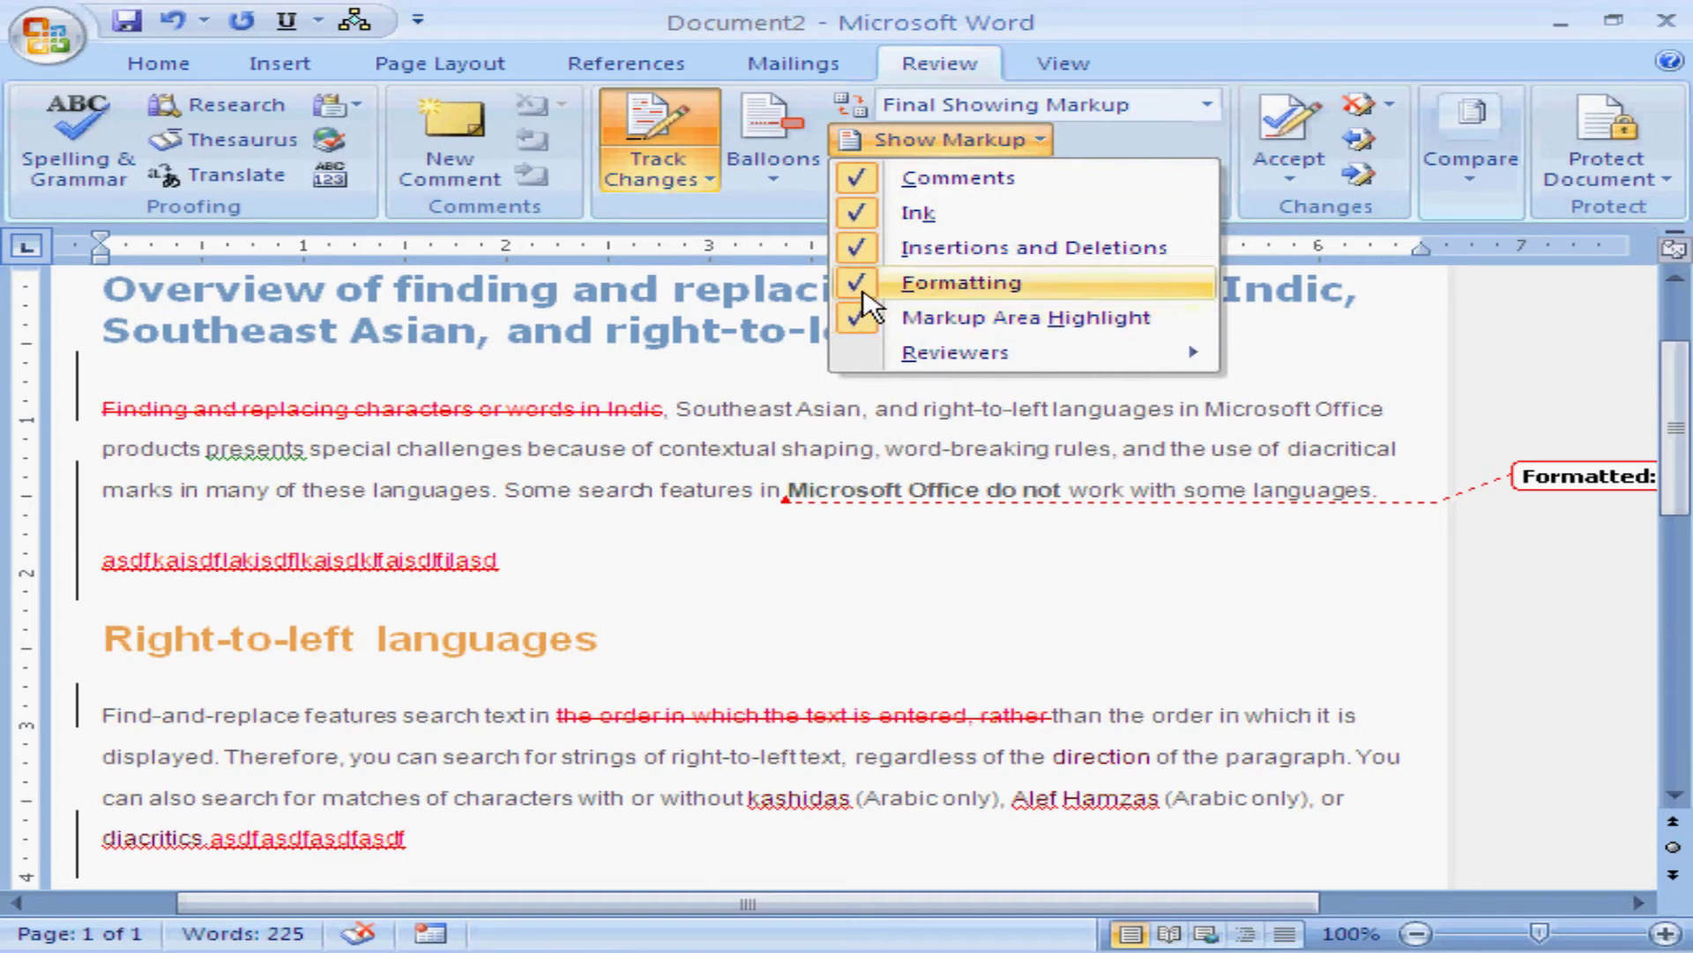
pyautogui.click(865, 431)
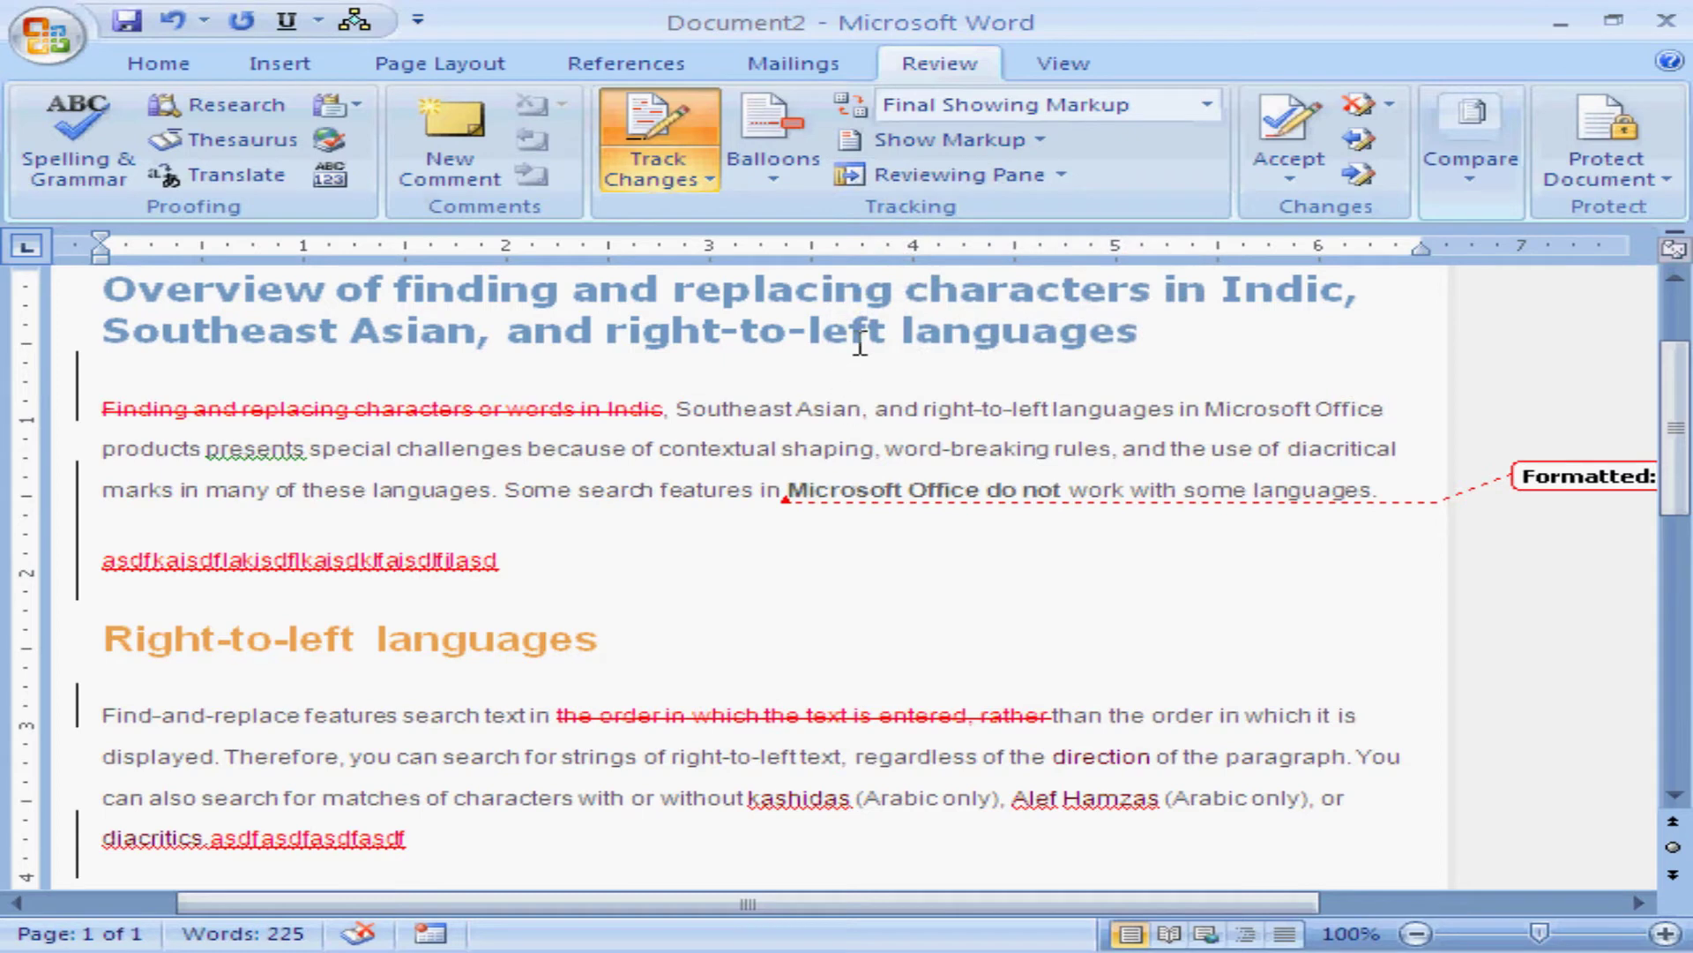
pyautogui.click(1293, 180)
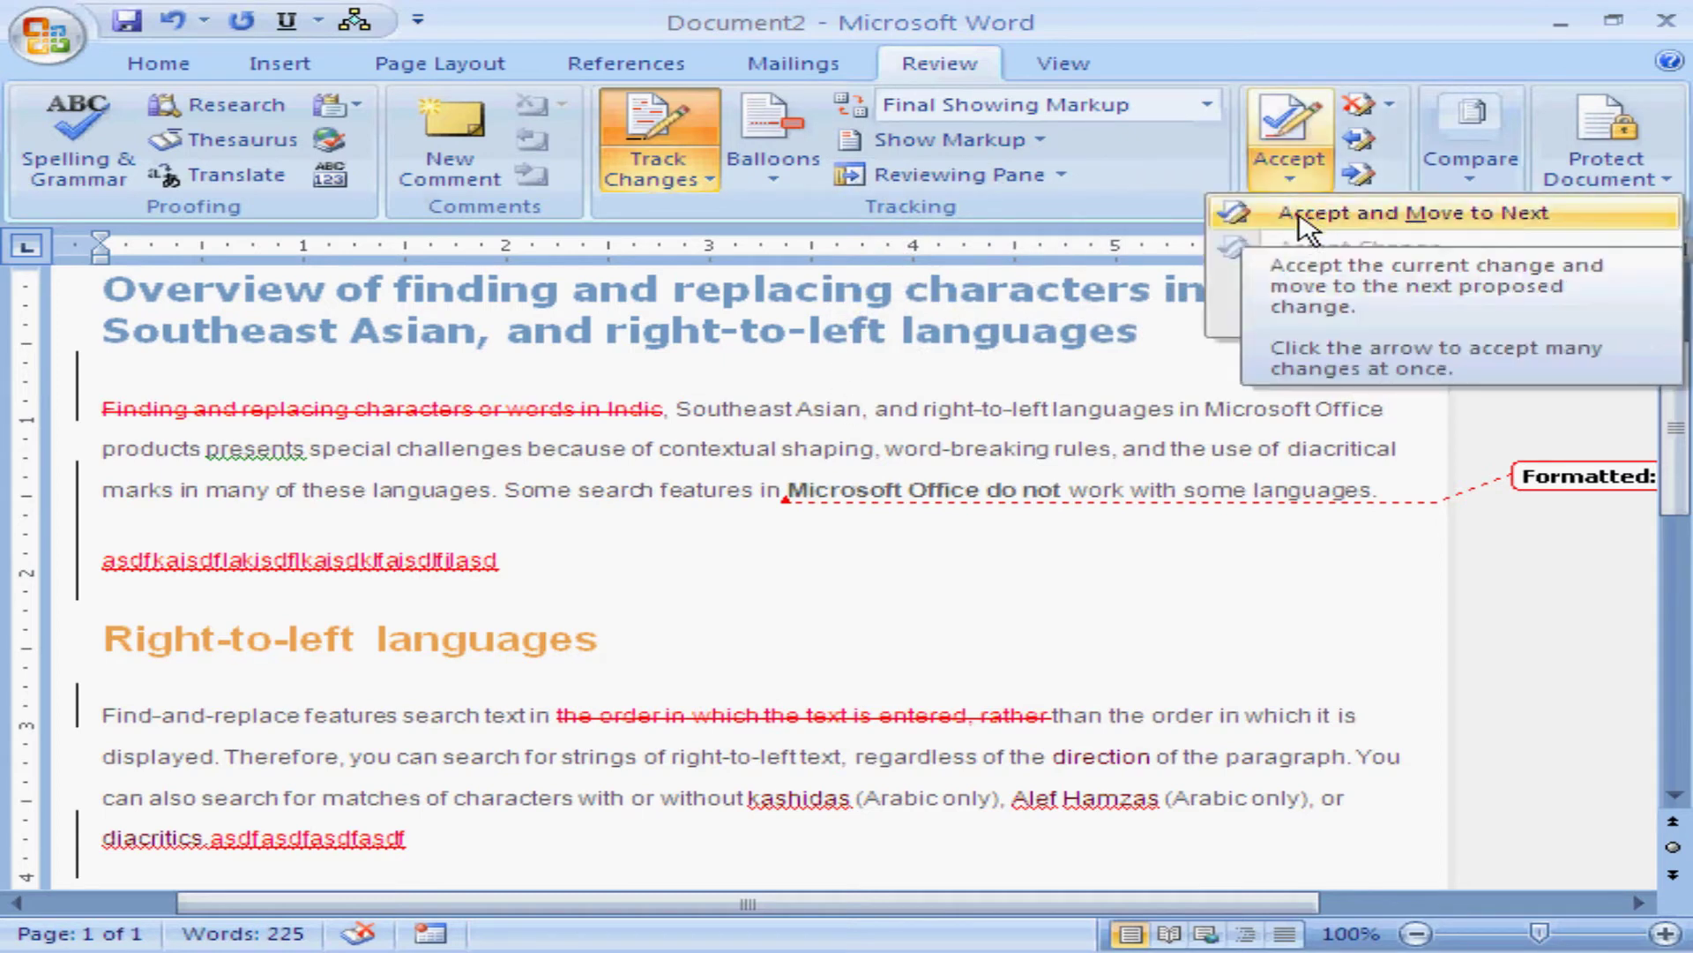
pyautogui.click(1300, 216)
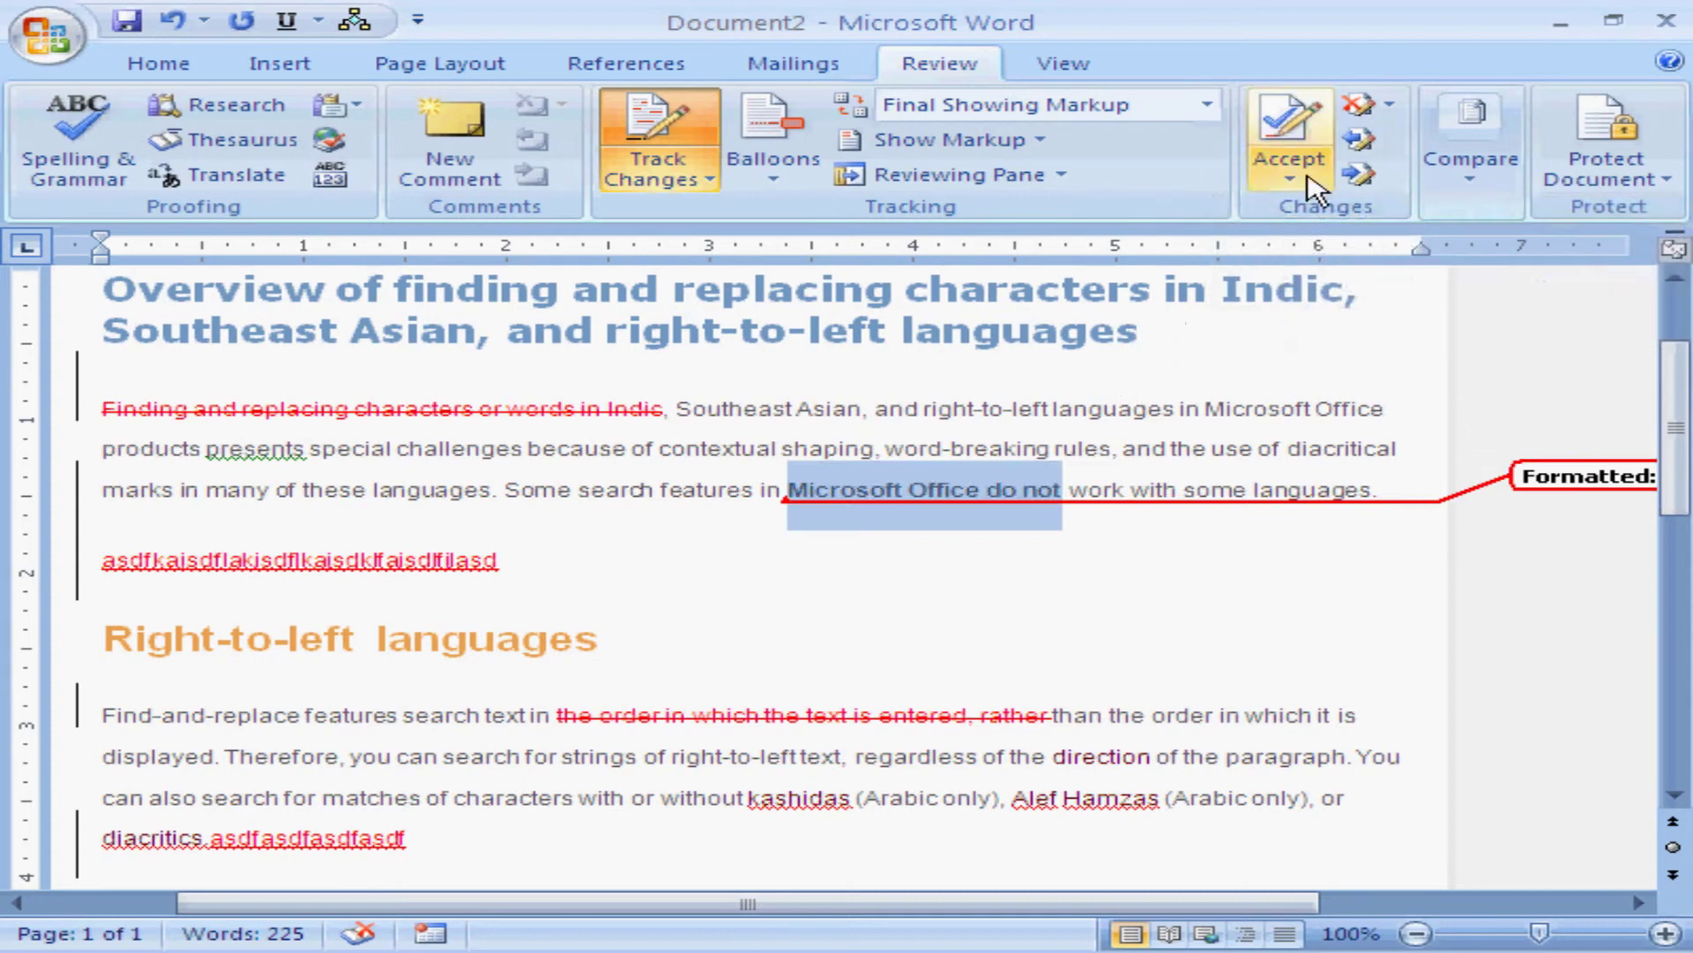
pyautogui.click(1306, 172)
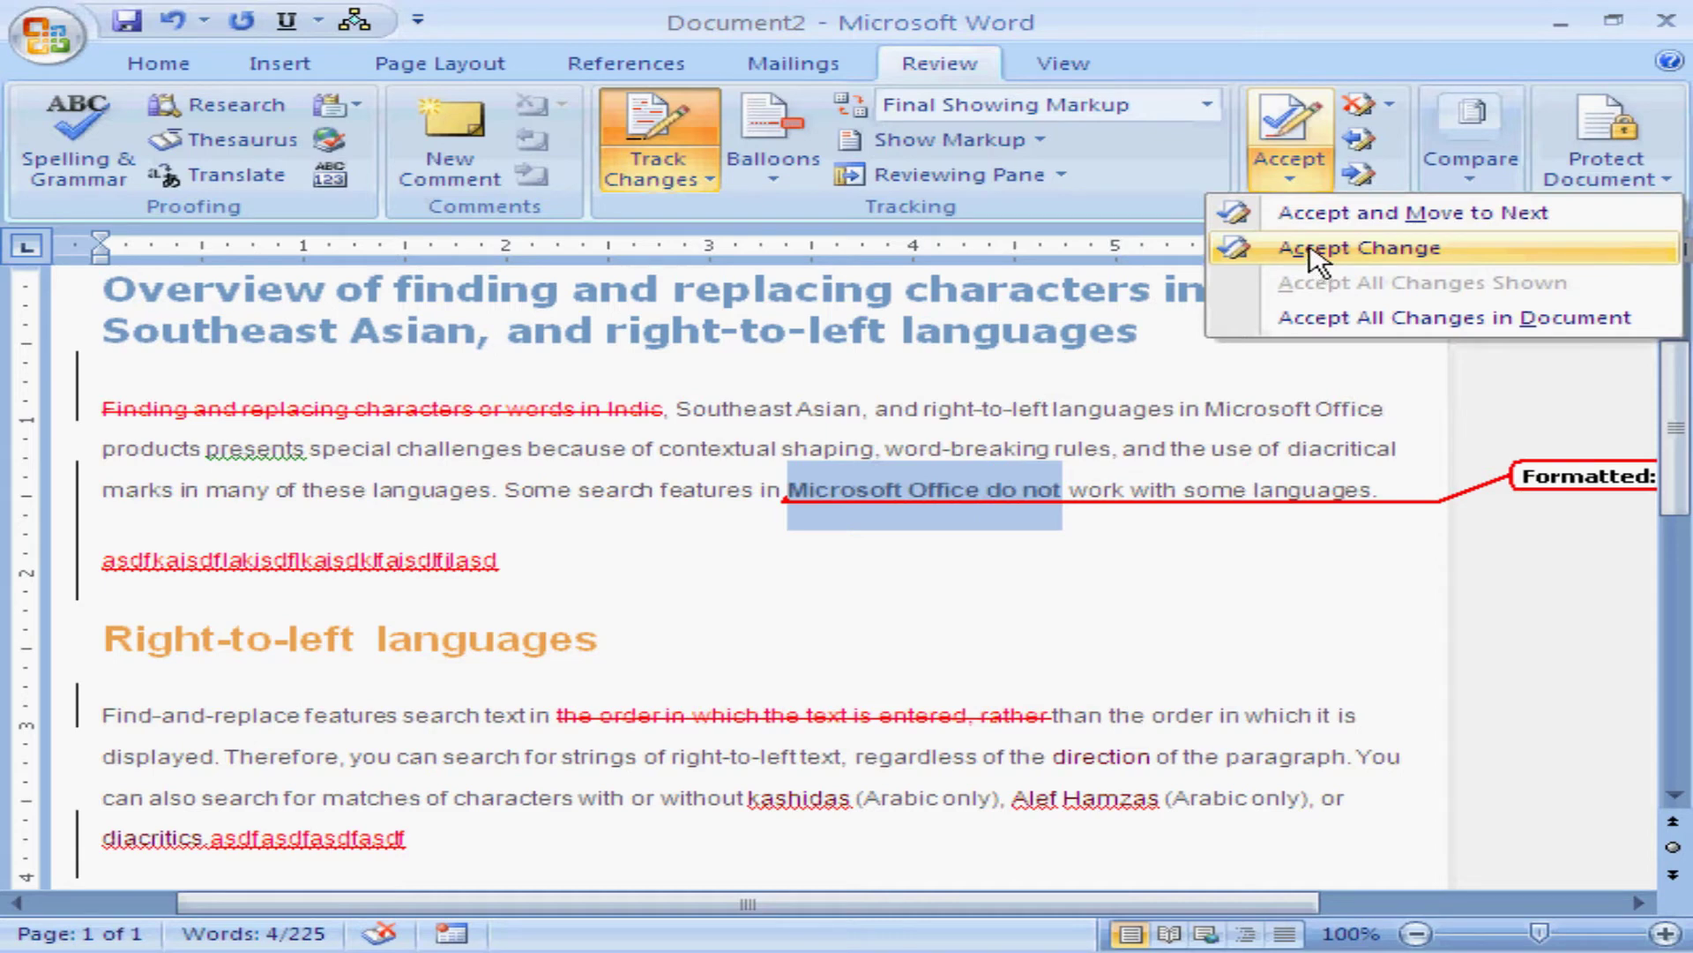
pyautogui.click(1370, 75)
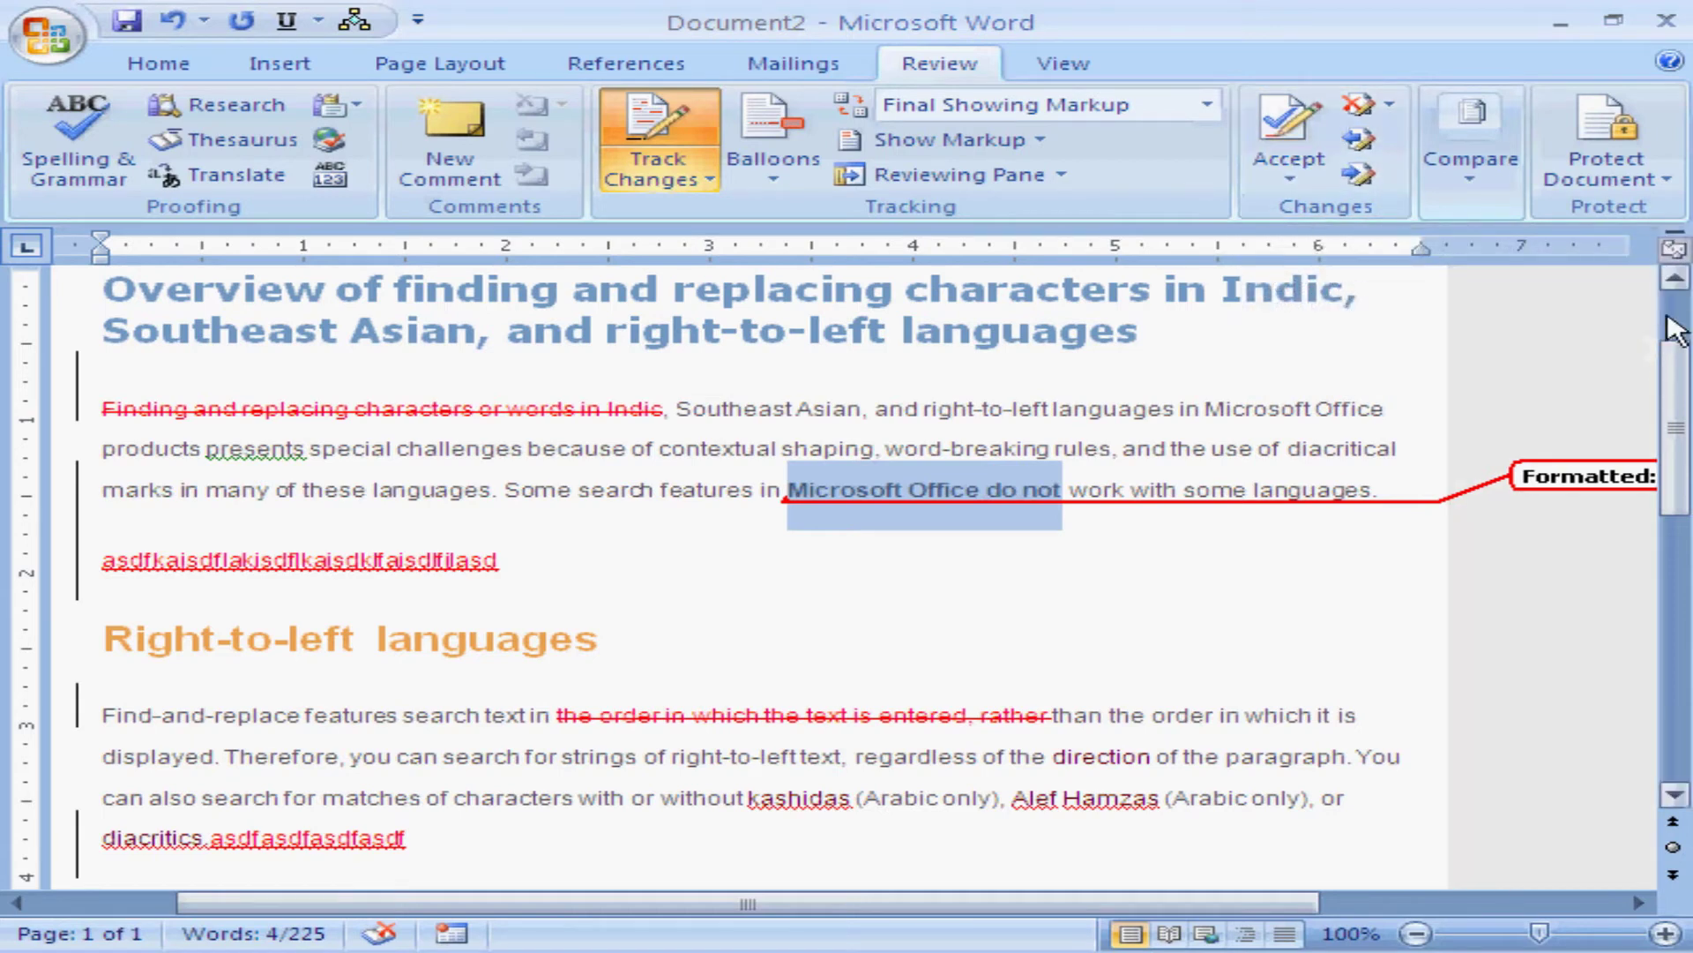
pyautogui.scroll(2, 269, 500)
# Jump to and accept the tracked deletion of 'Finding and replacing characters or words in Indic'.
pyautogui.click(121, 497)
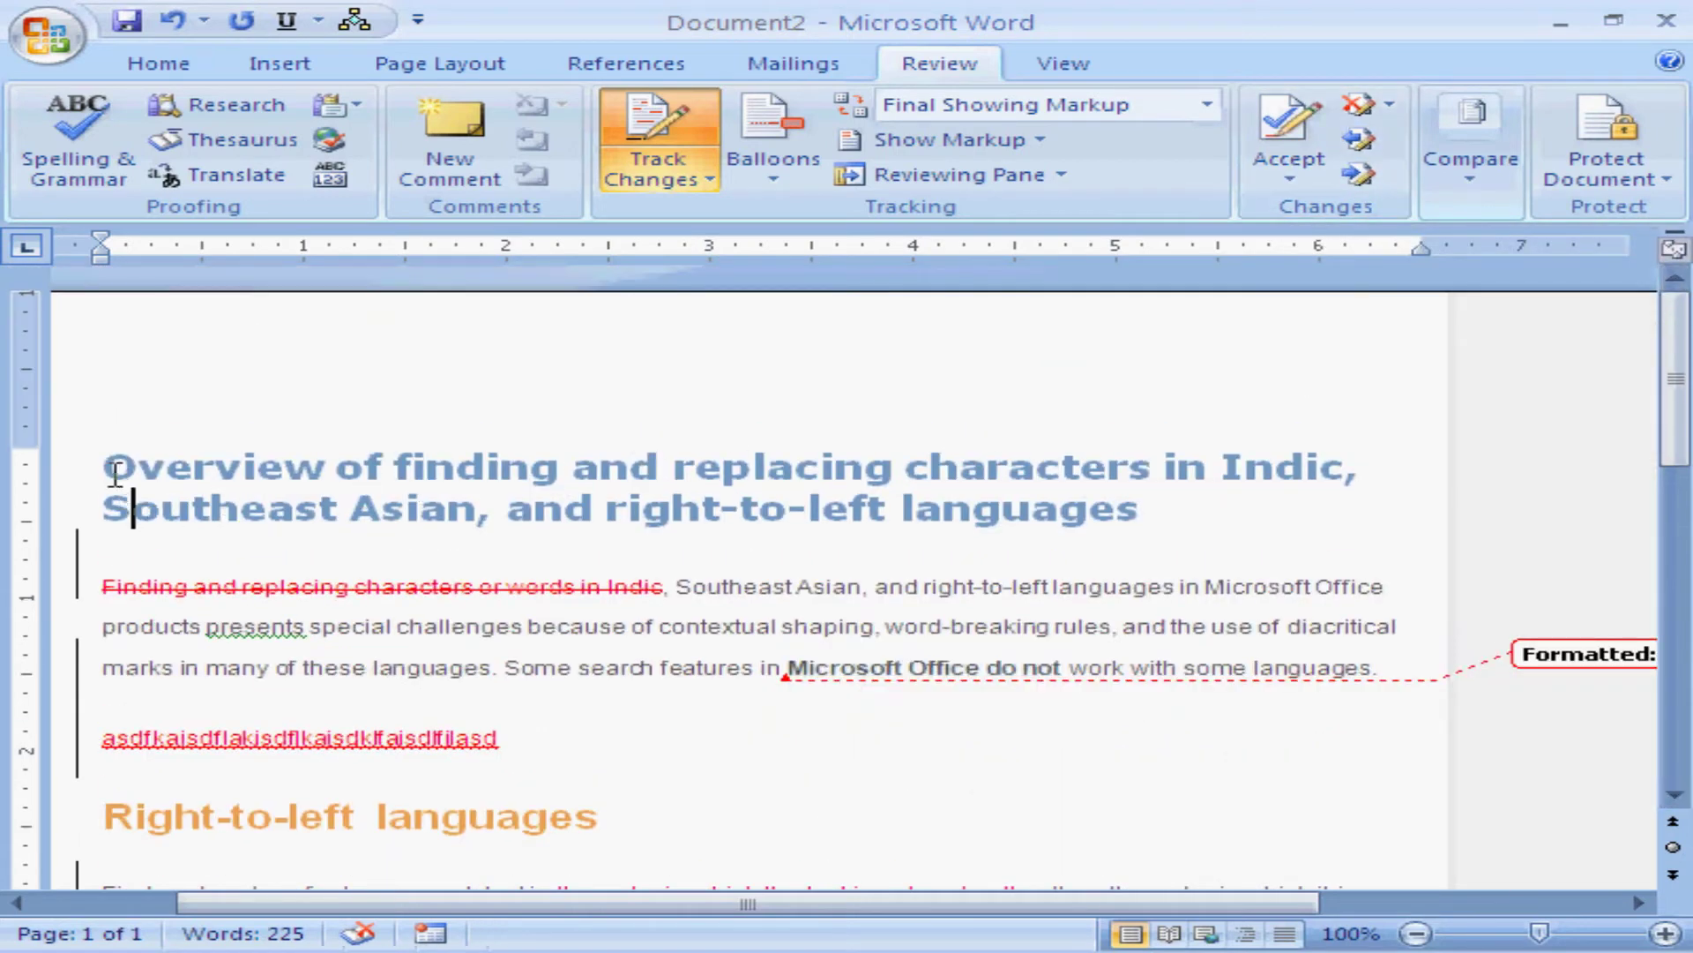
pyautogui.click(103, 466)
pyautogui.click(1293, 166)
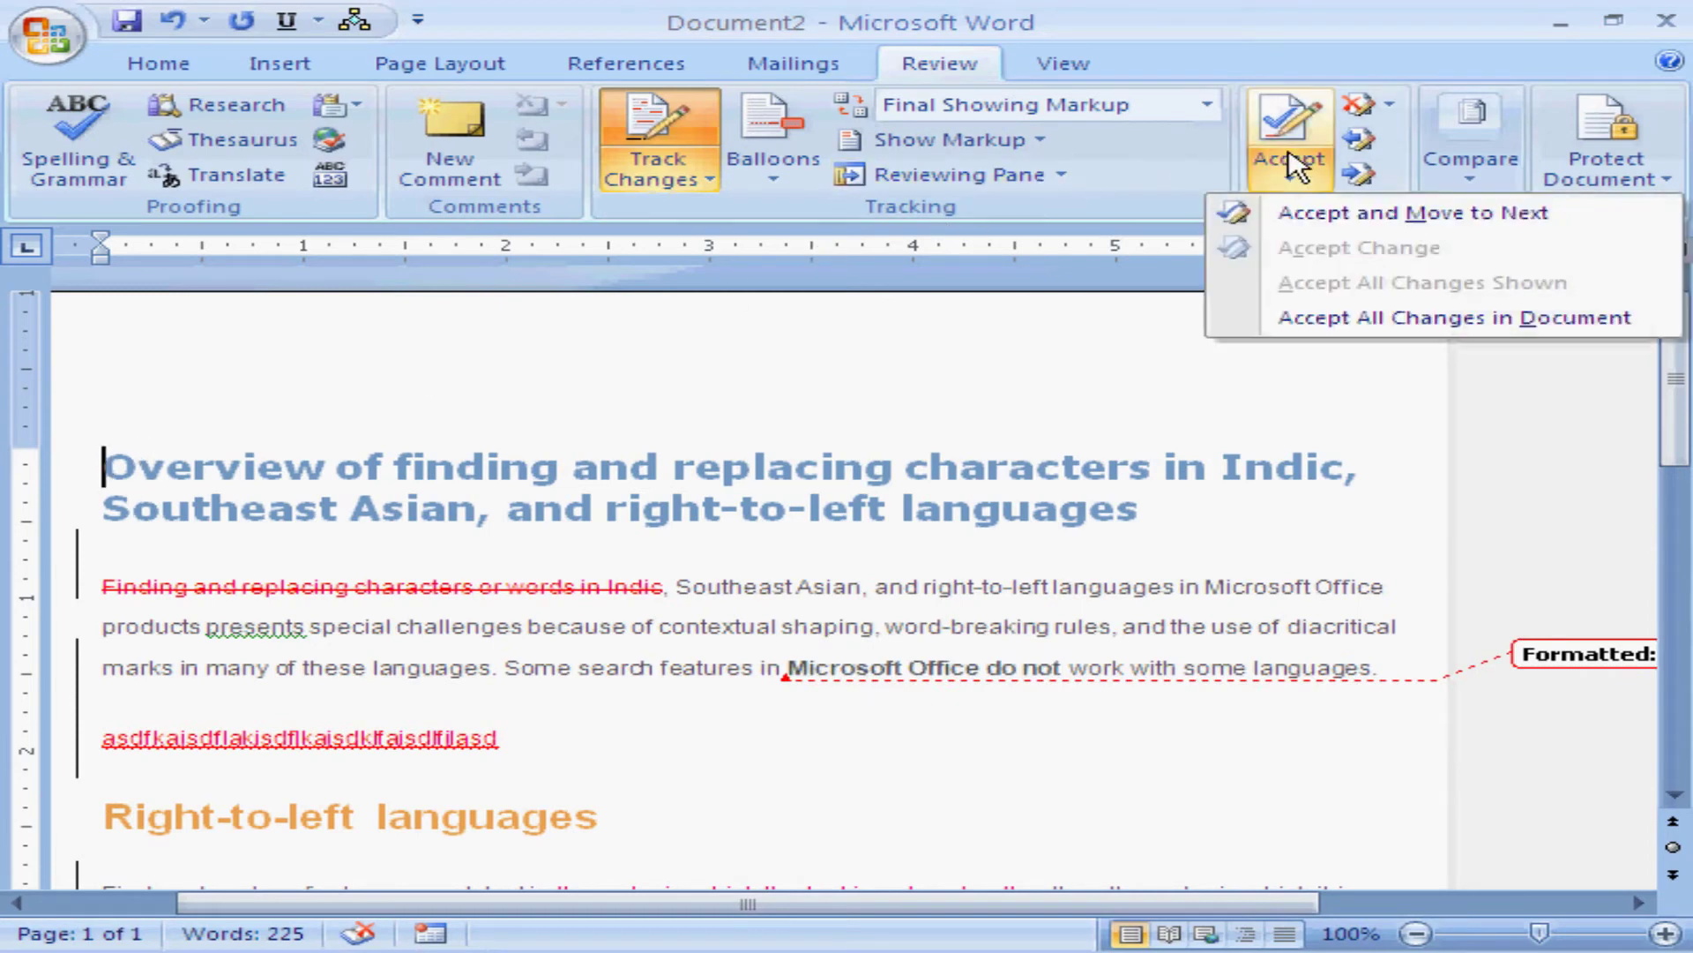
pyautogui.click(1290, 222)
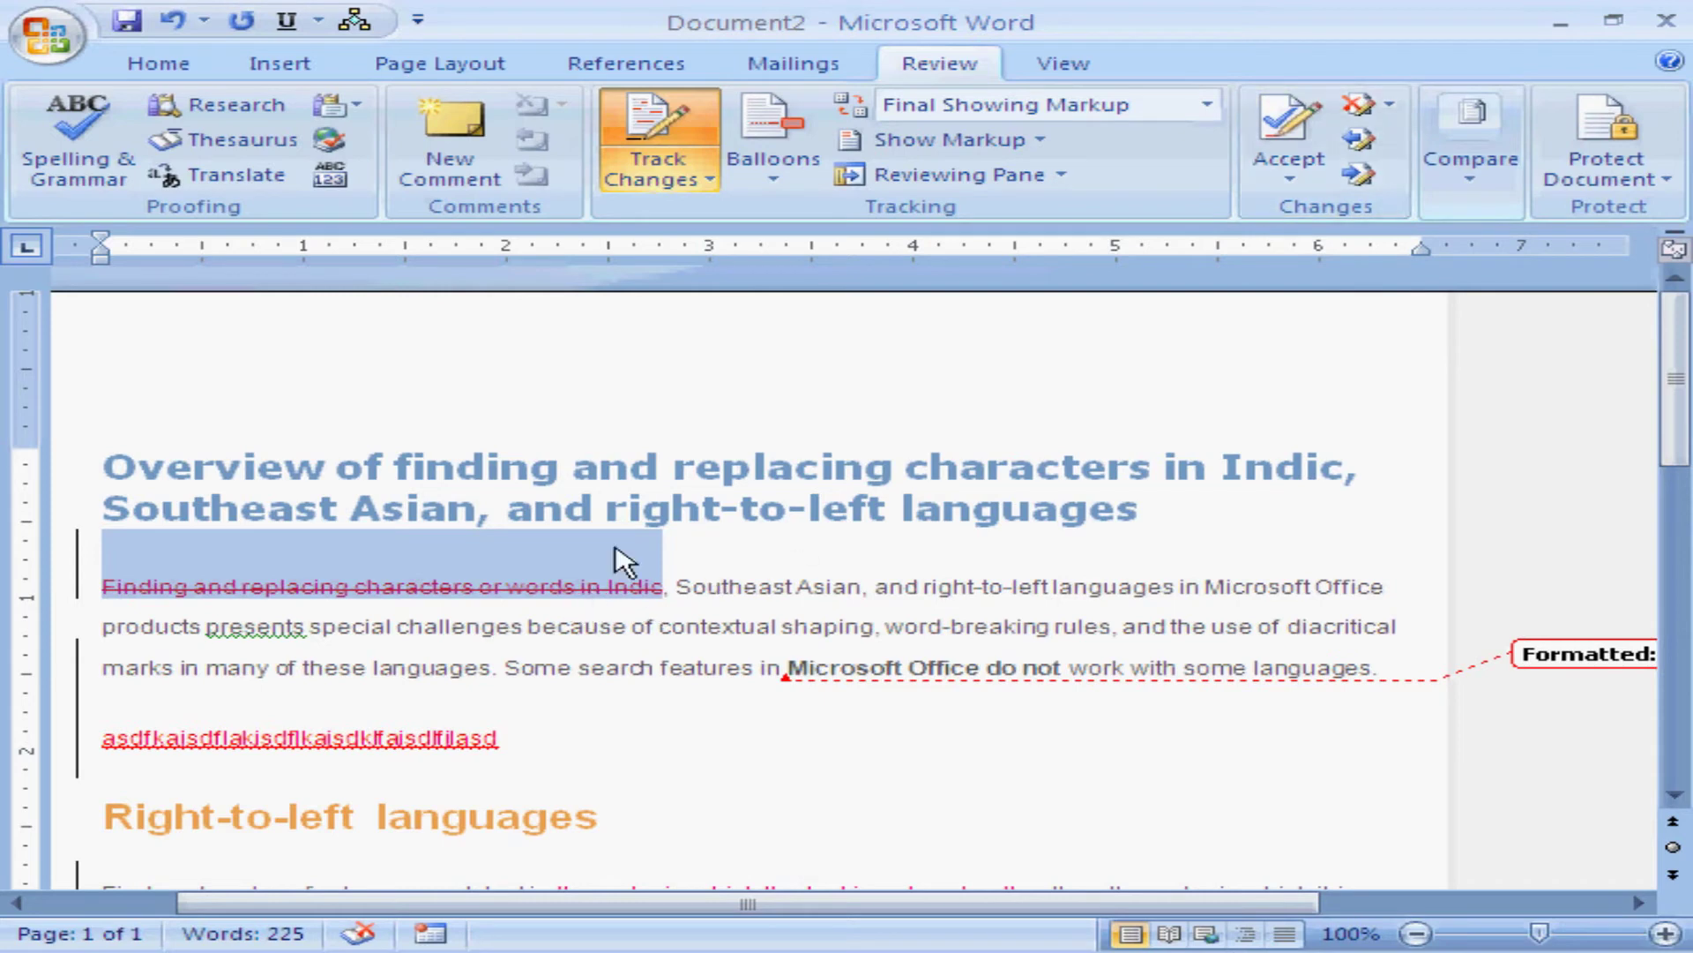
pyautogui.click(1293, 168)
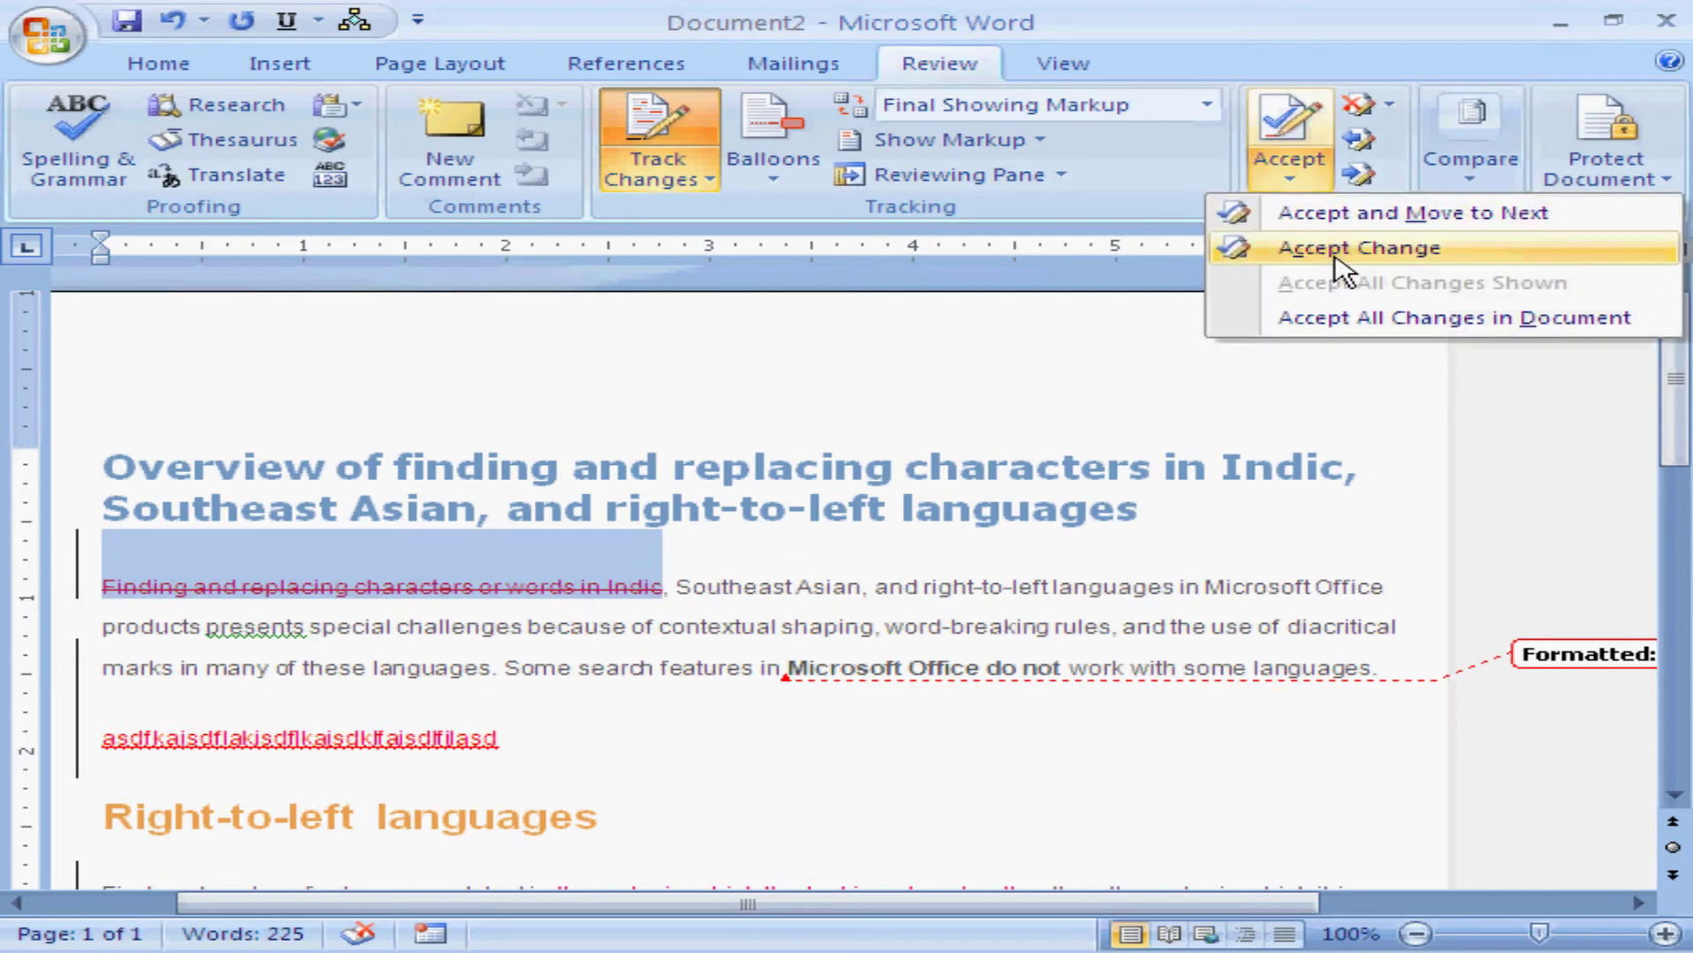
pyautogui.click(1336, 256)
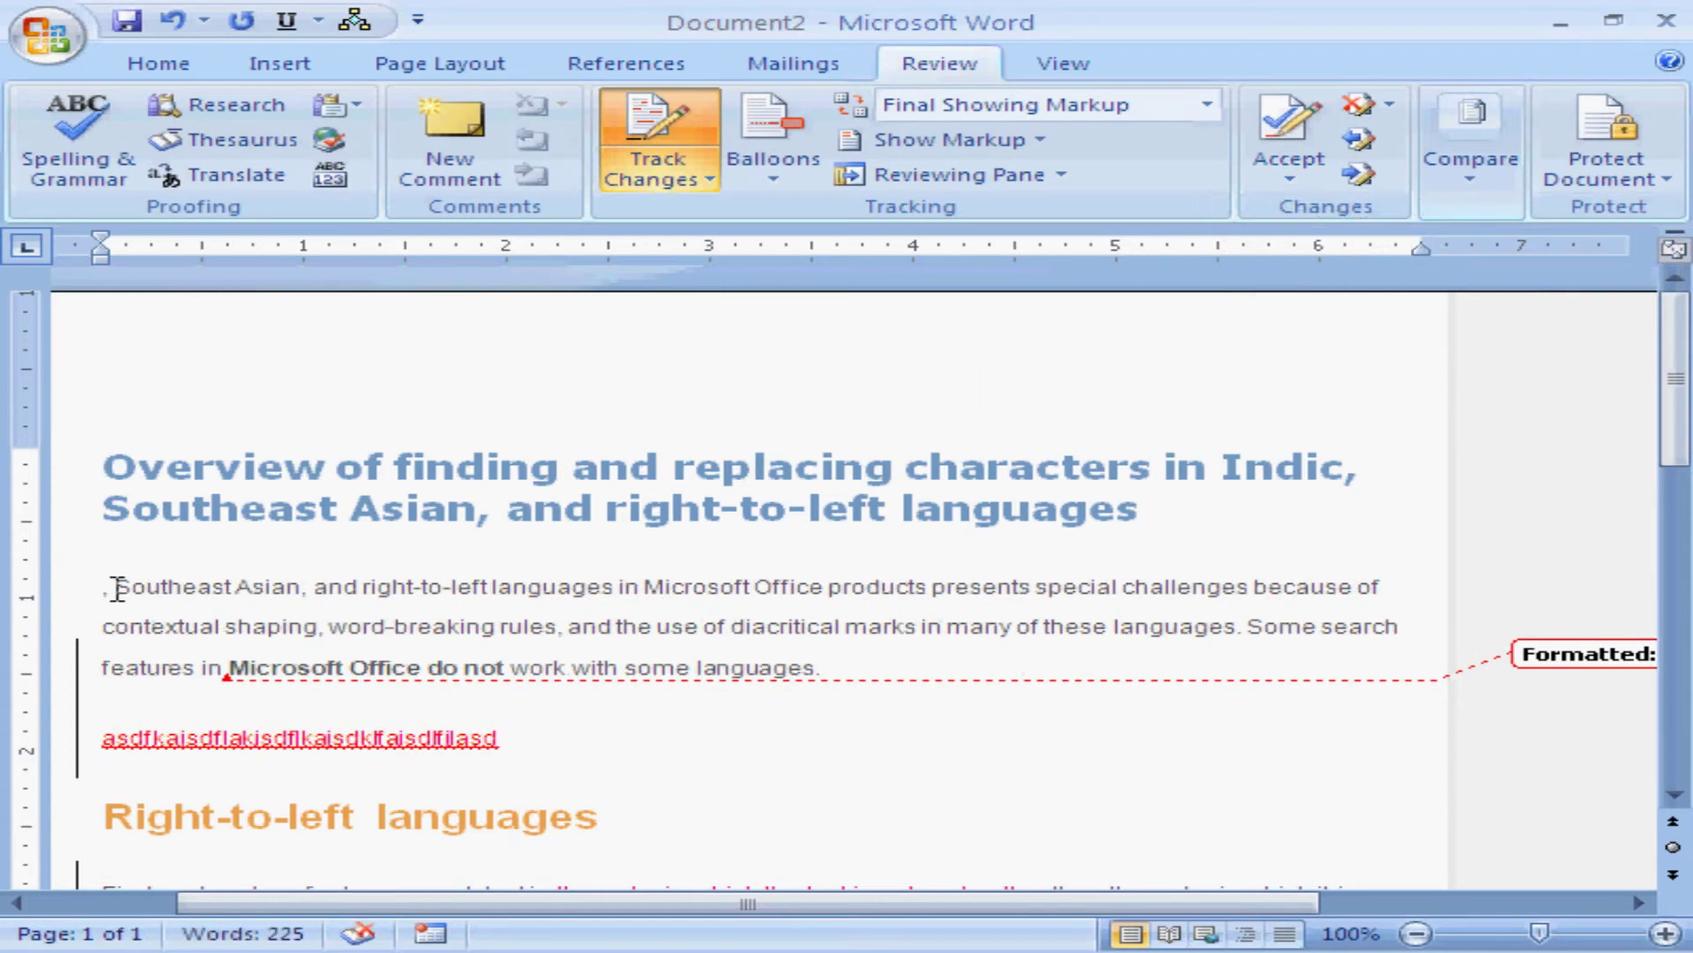
pyautogui.click(130, 587)
# Reject the bold on 'Microsoft Office do not' and accept the inserted random-letter paragraph.
pyautogui.click(1358, 177)
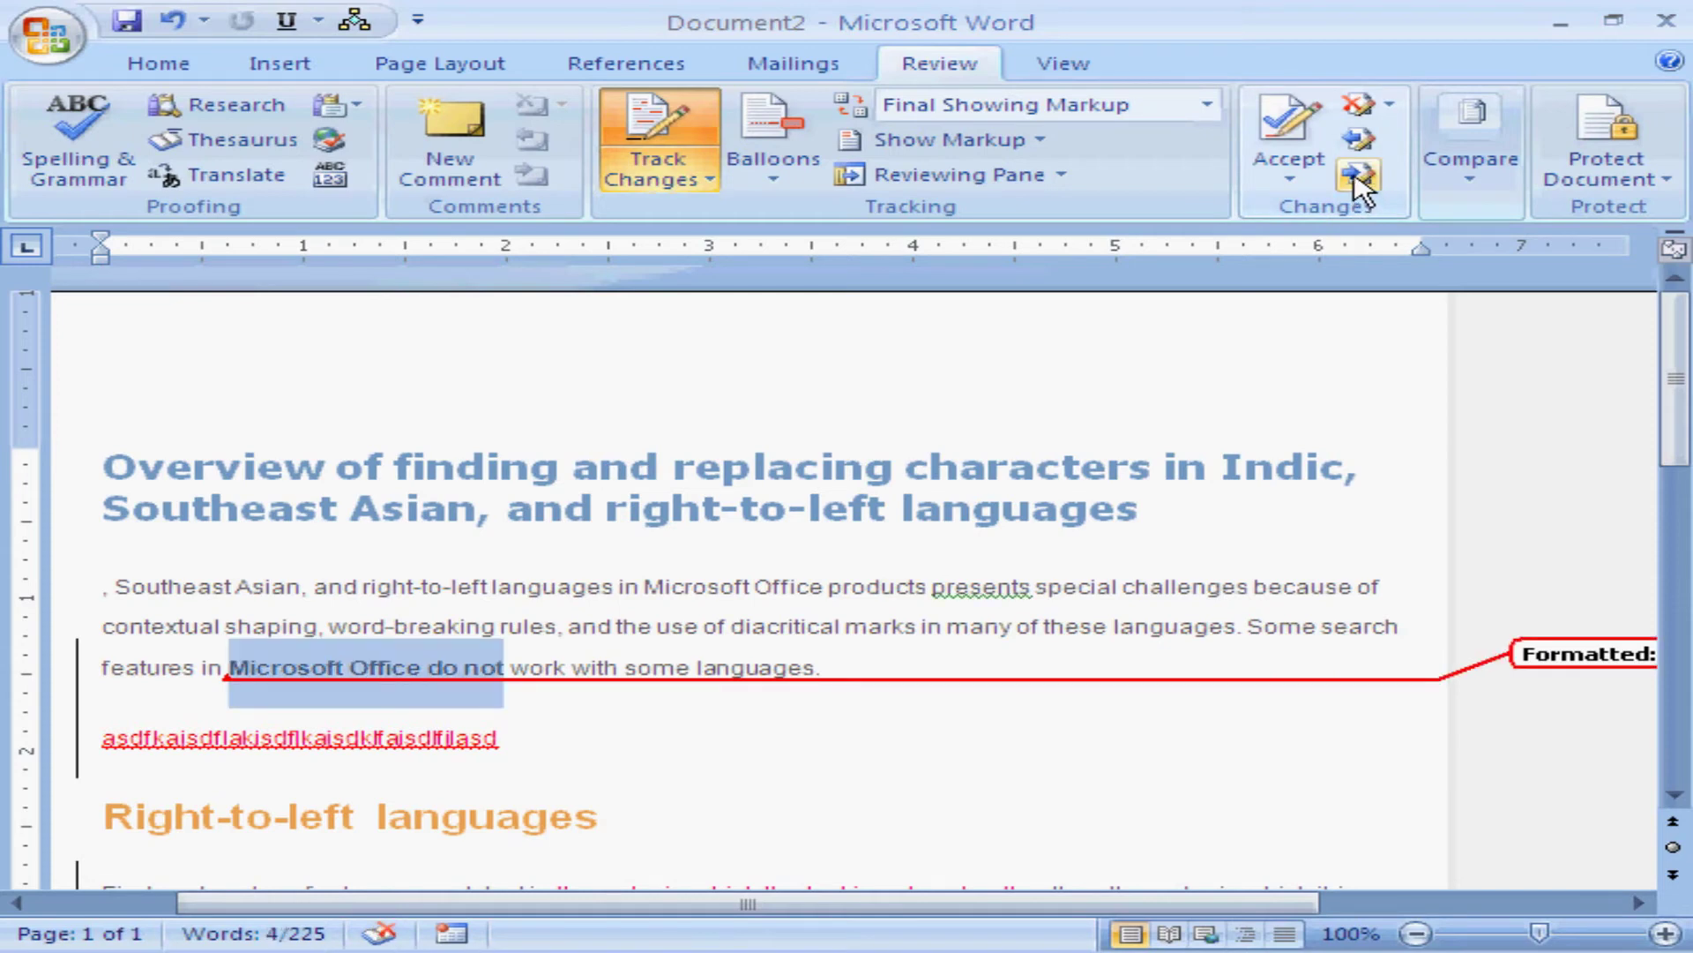
pyautogui.click(1358, 107)
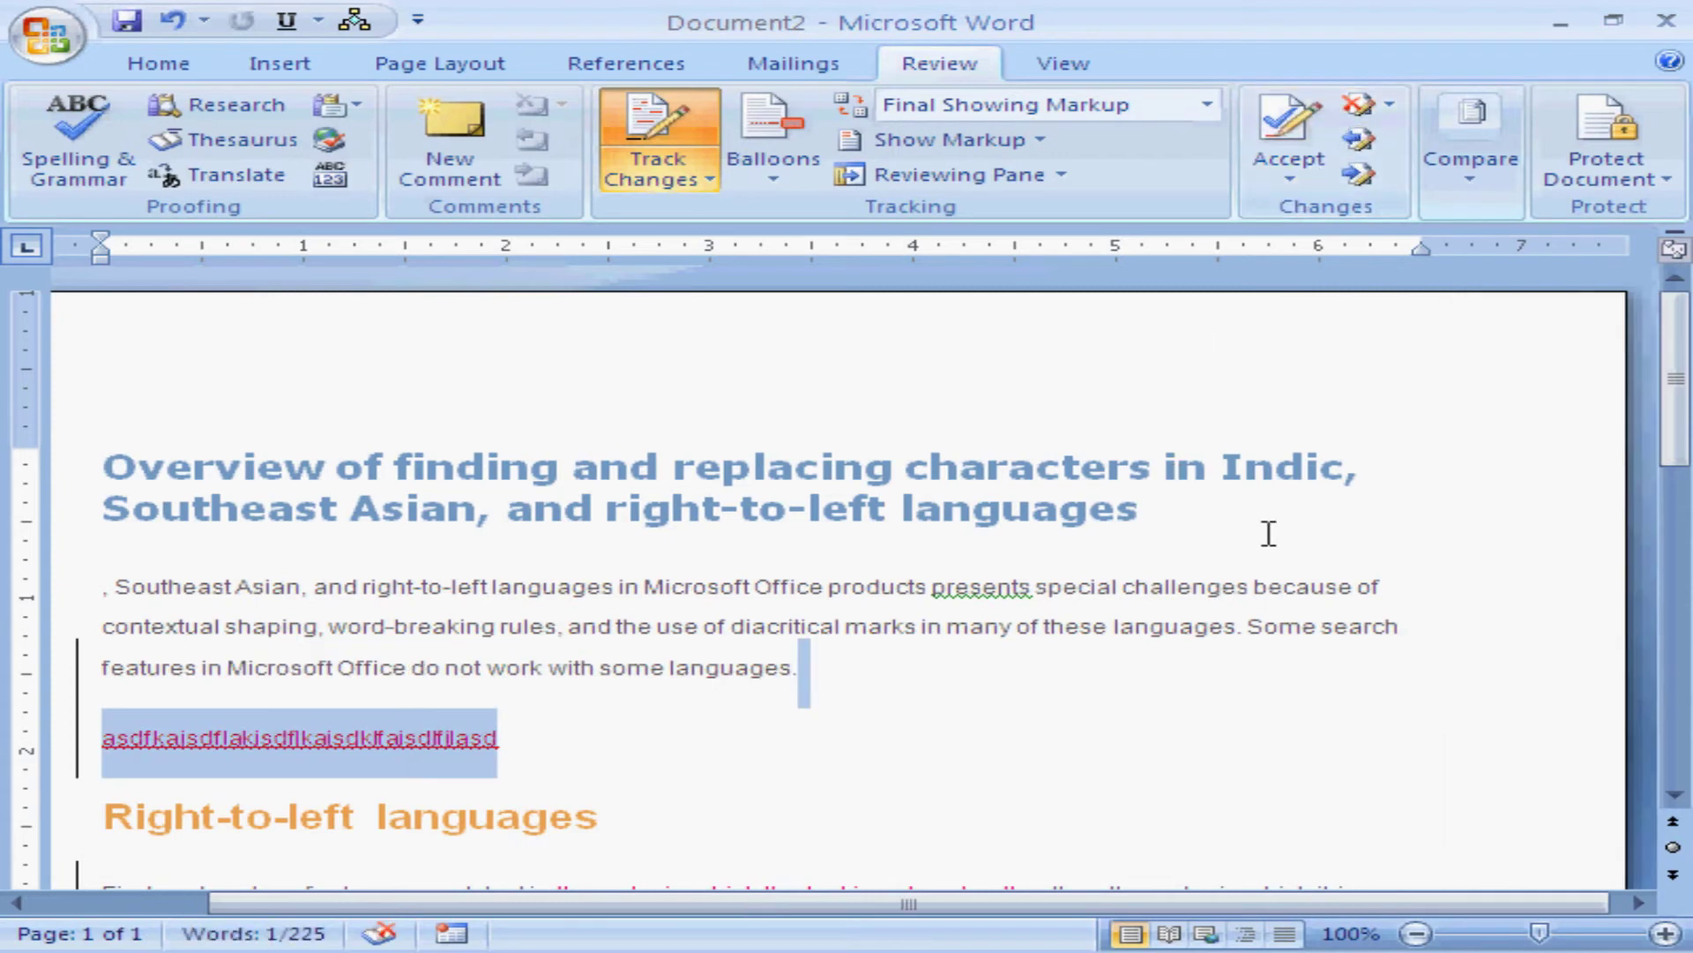
pyautogui.moveTo(1676, 441); pyautogui.dragTo(1676, 503)
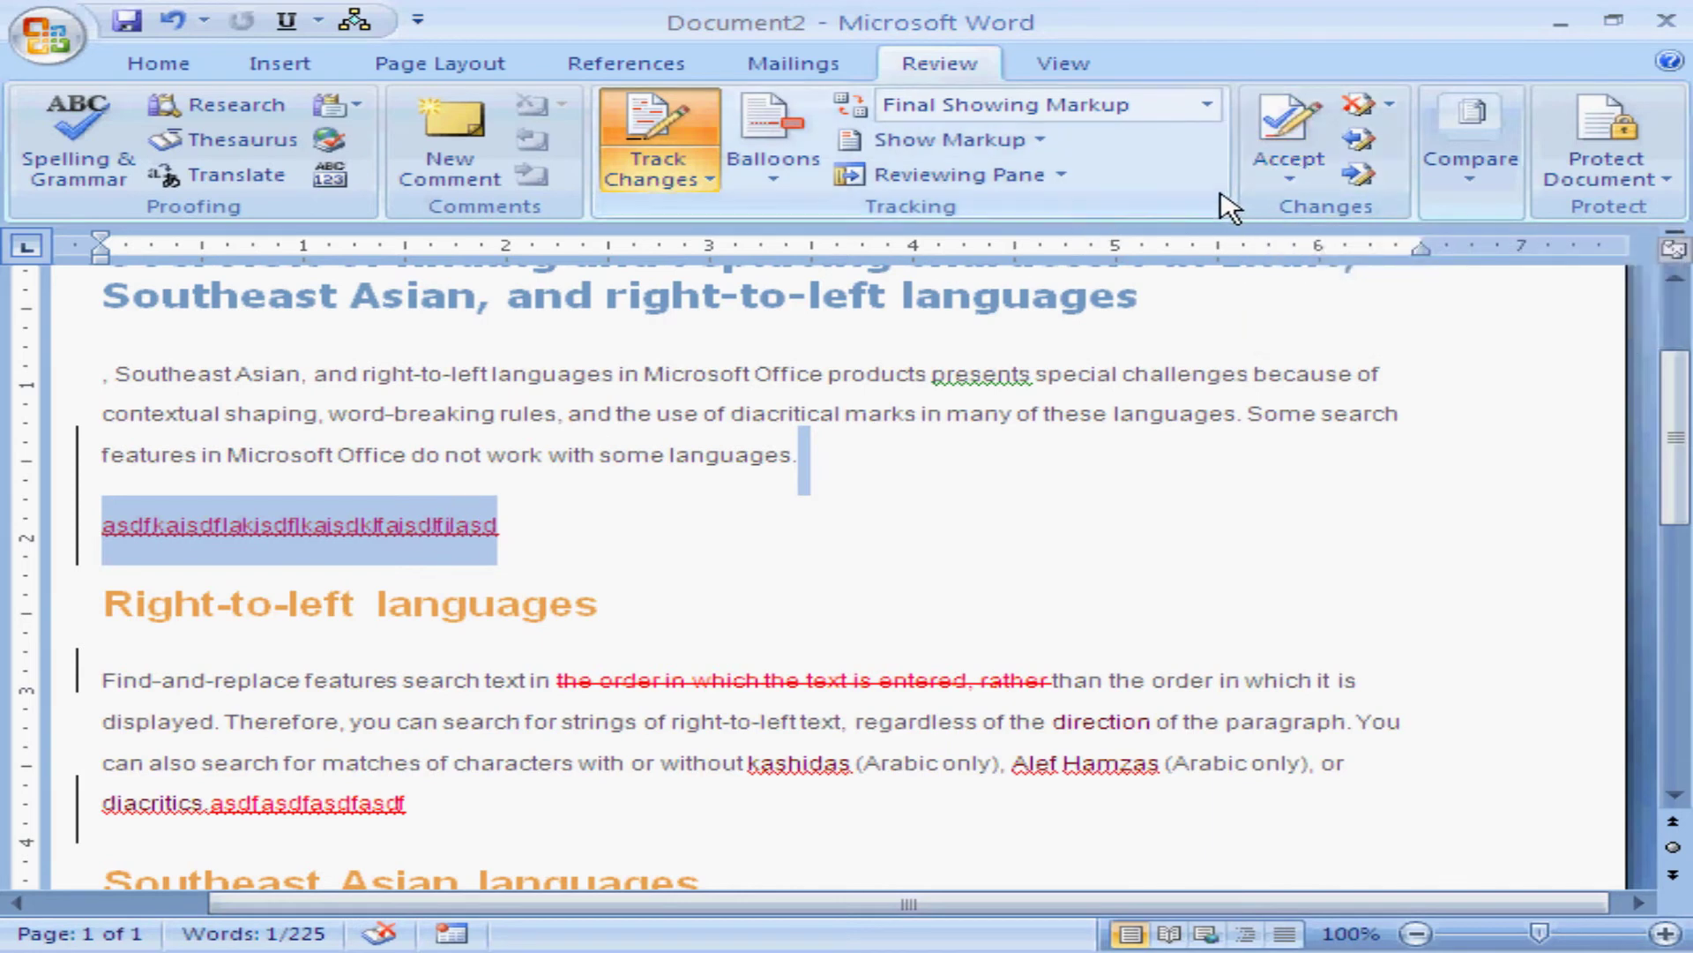
pyautogui.click(1285, 155)
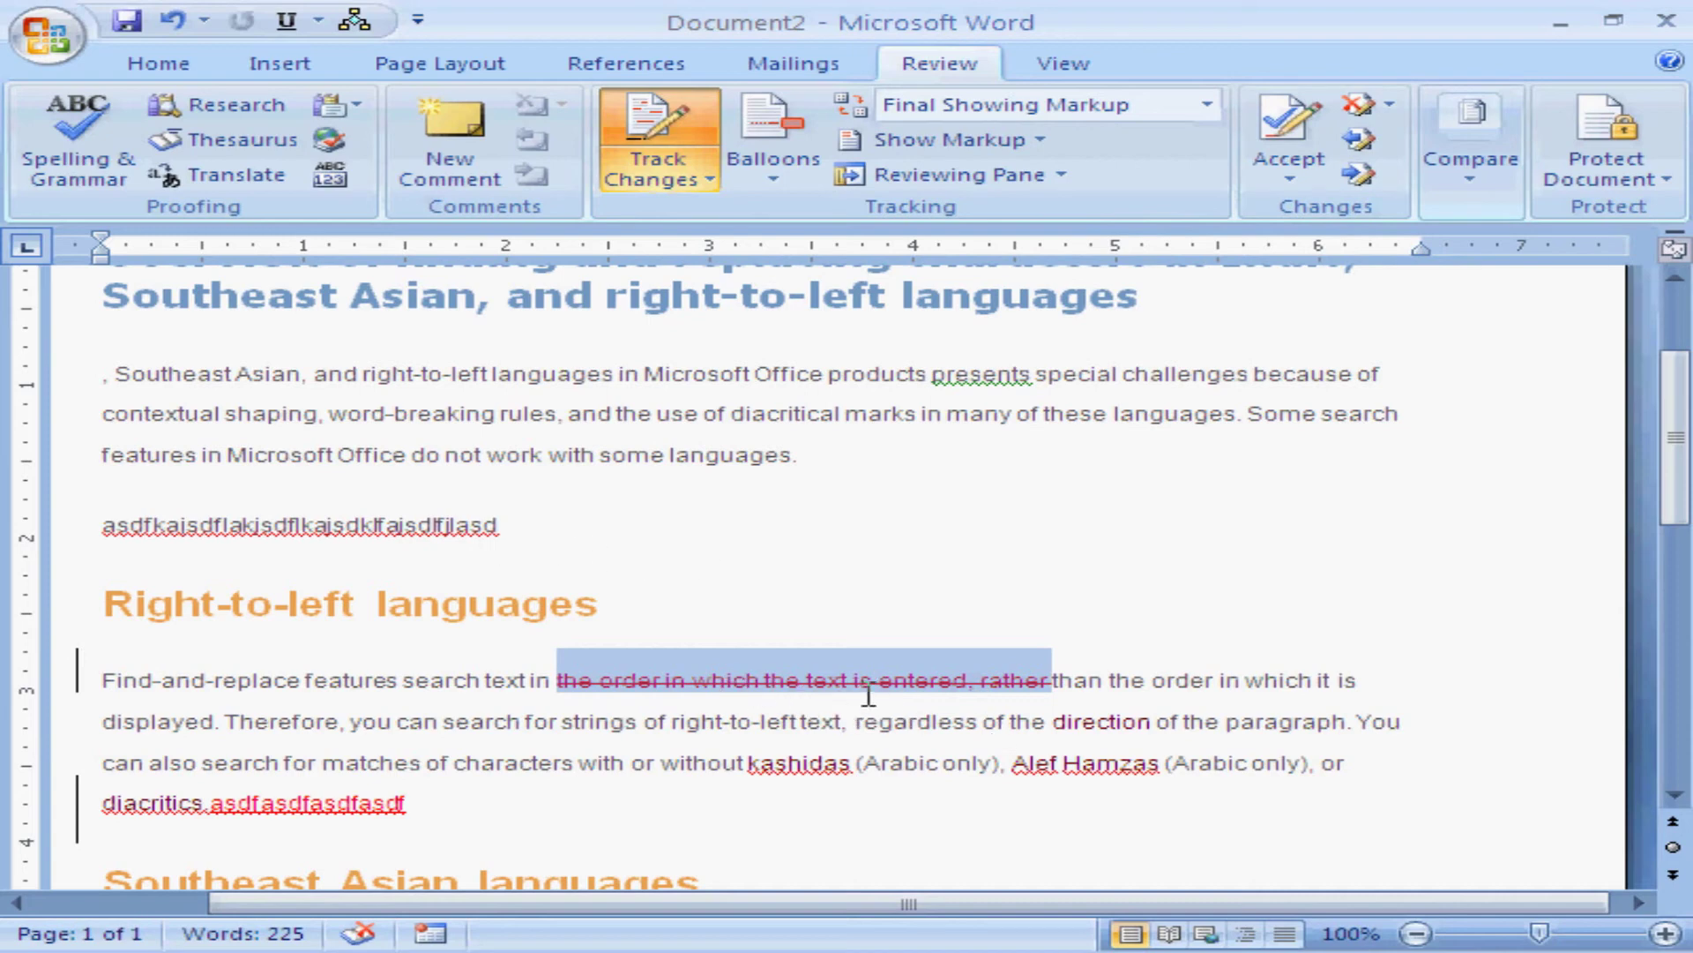
# Reject the clause deletion, accept the final insertion, and dismiss the no-tracked-changes message.
pyautogui.click(1357, 106)
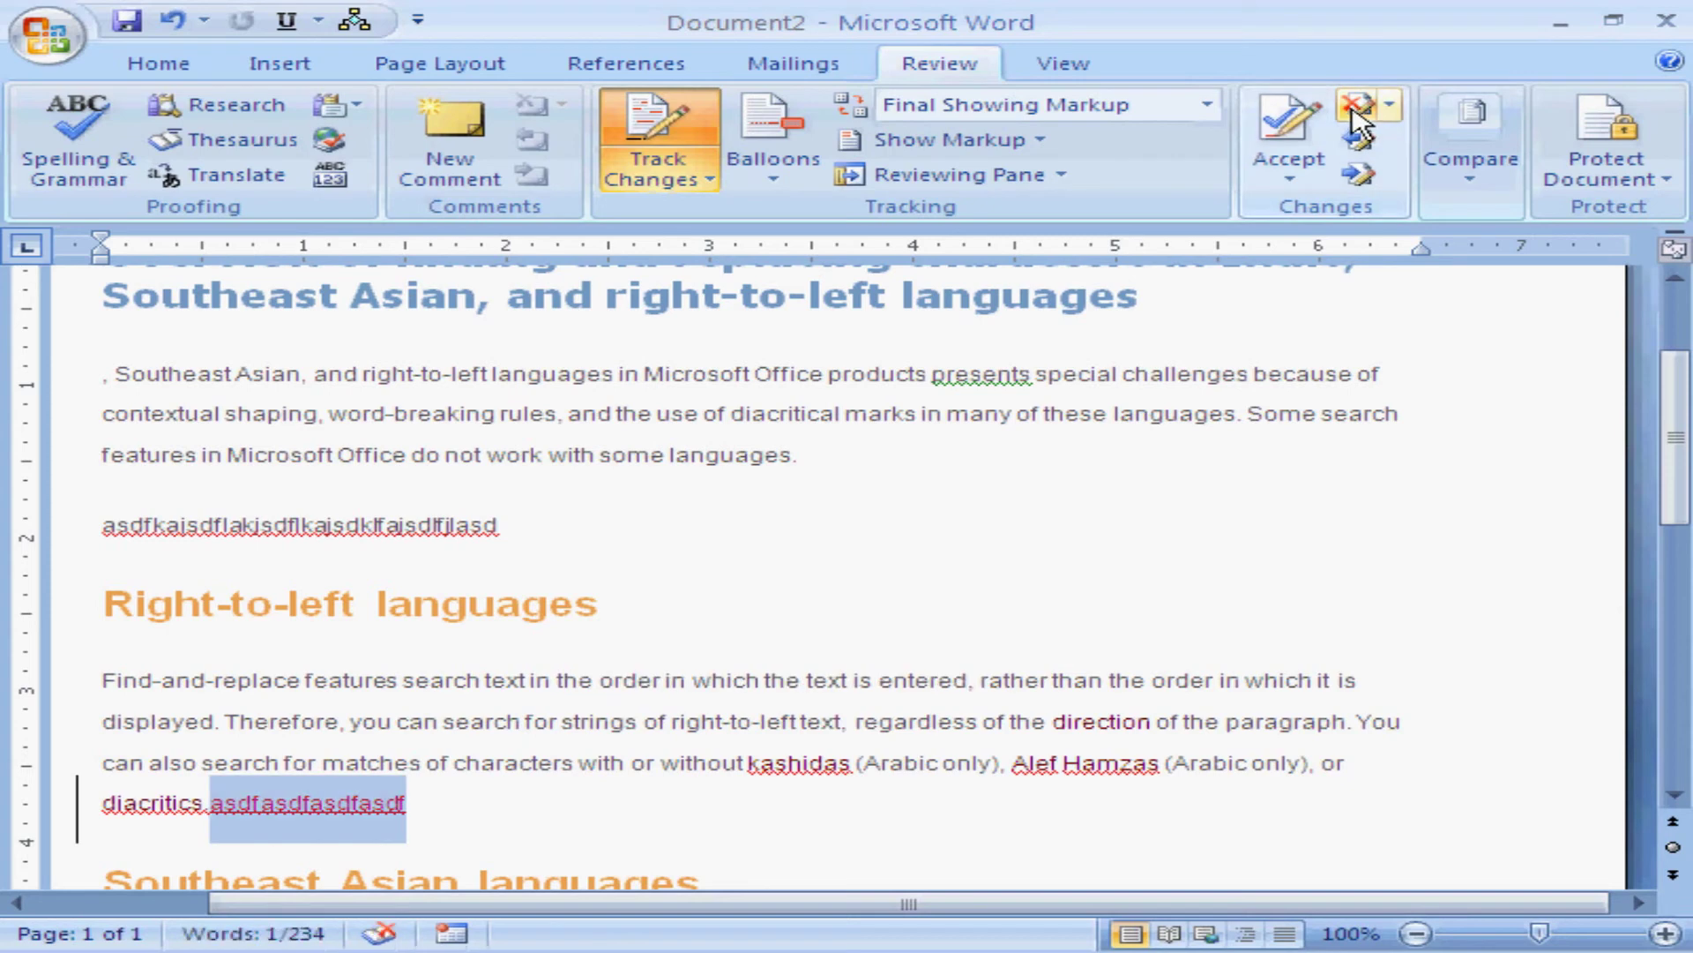
pyautogui.click(1309, 159)
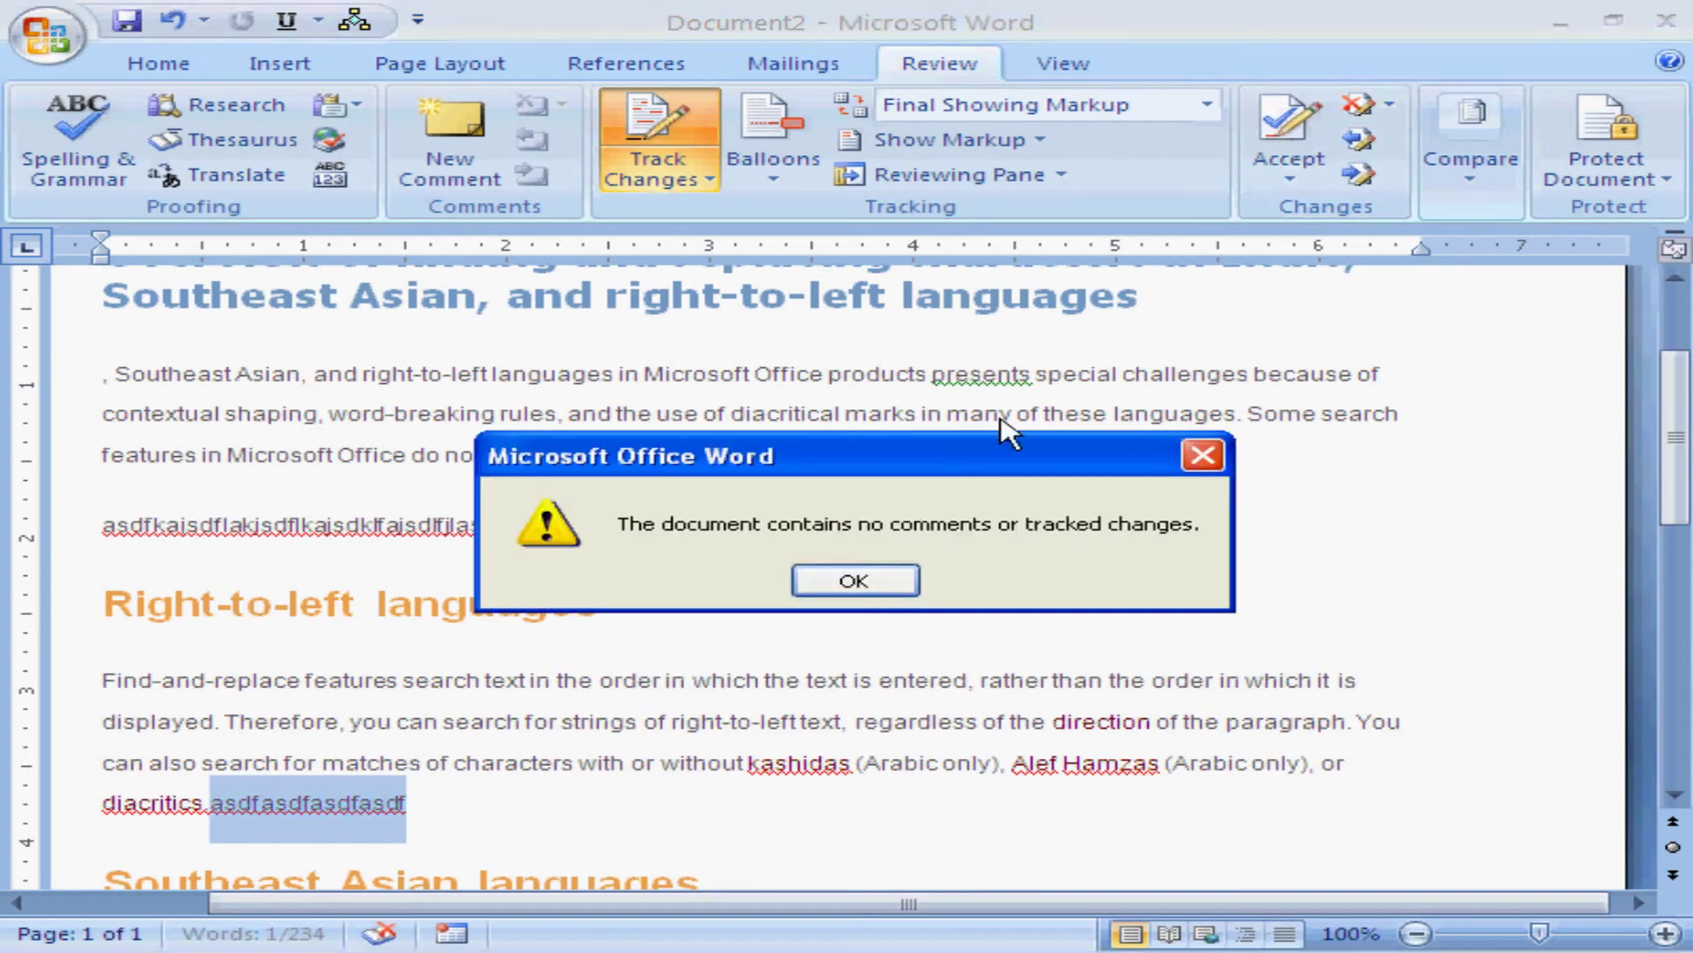
pyautogui.click(860, 576)
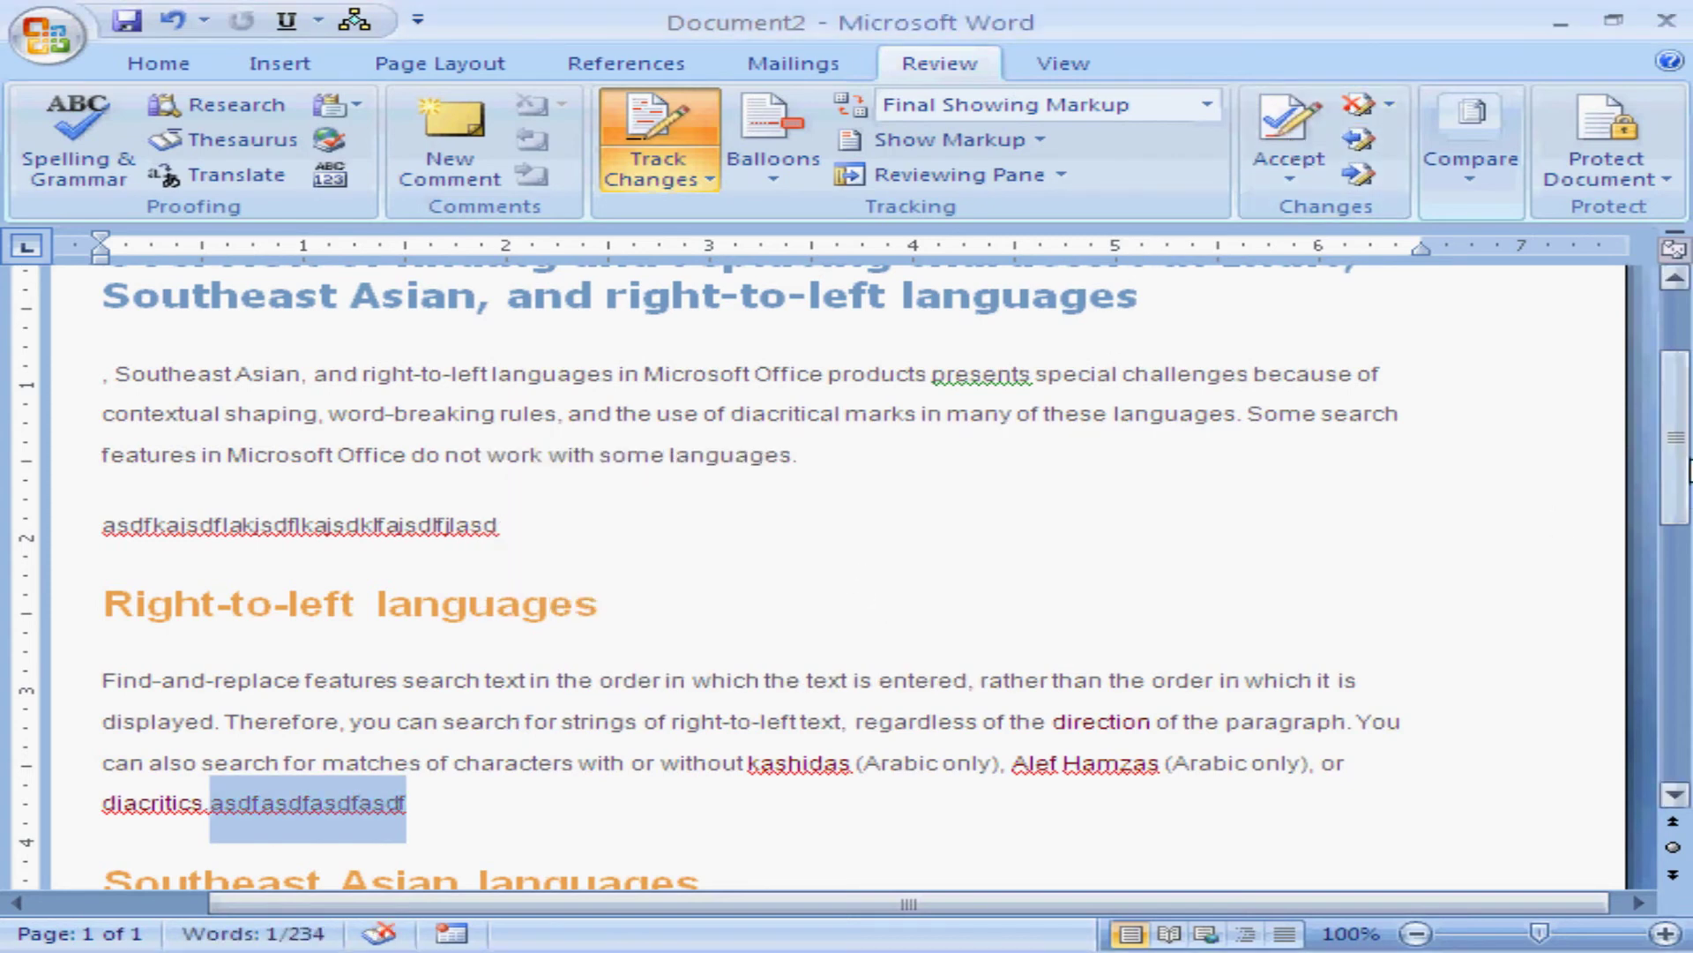
pyautogui.moveTo(1678, 468)
pyautogui.mouseDown()
pyautogui.moveTo(1687, 566)
pyautogui.moveTo(1682, 395)
pyautogui.mouseUp()
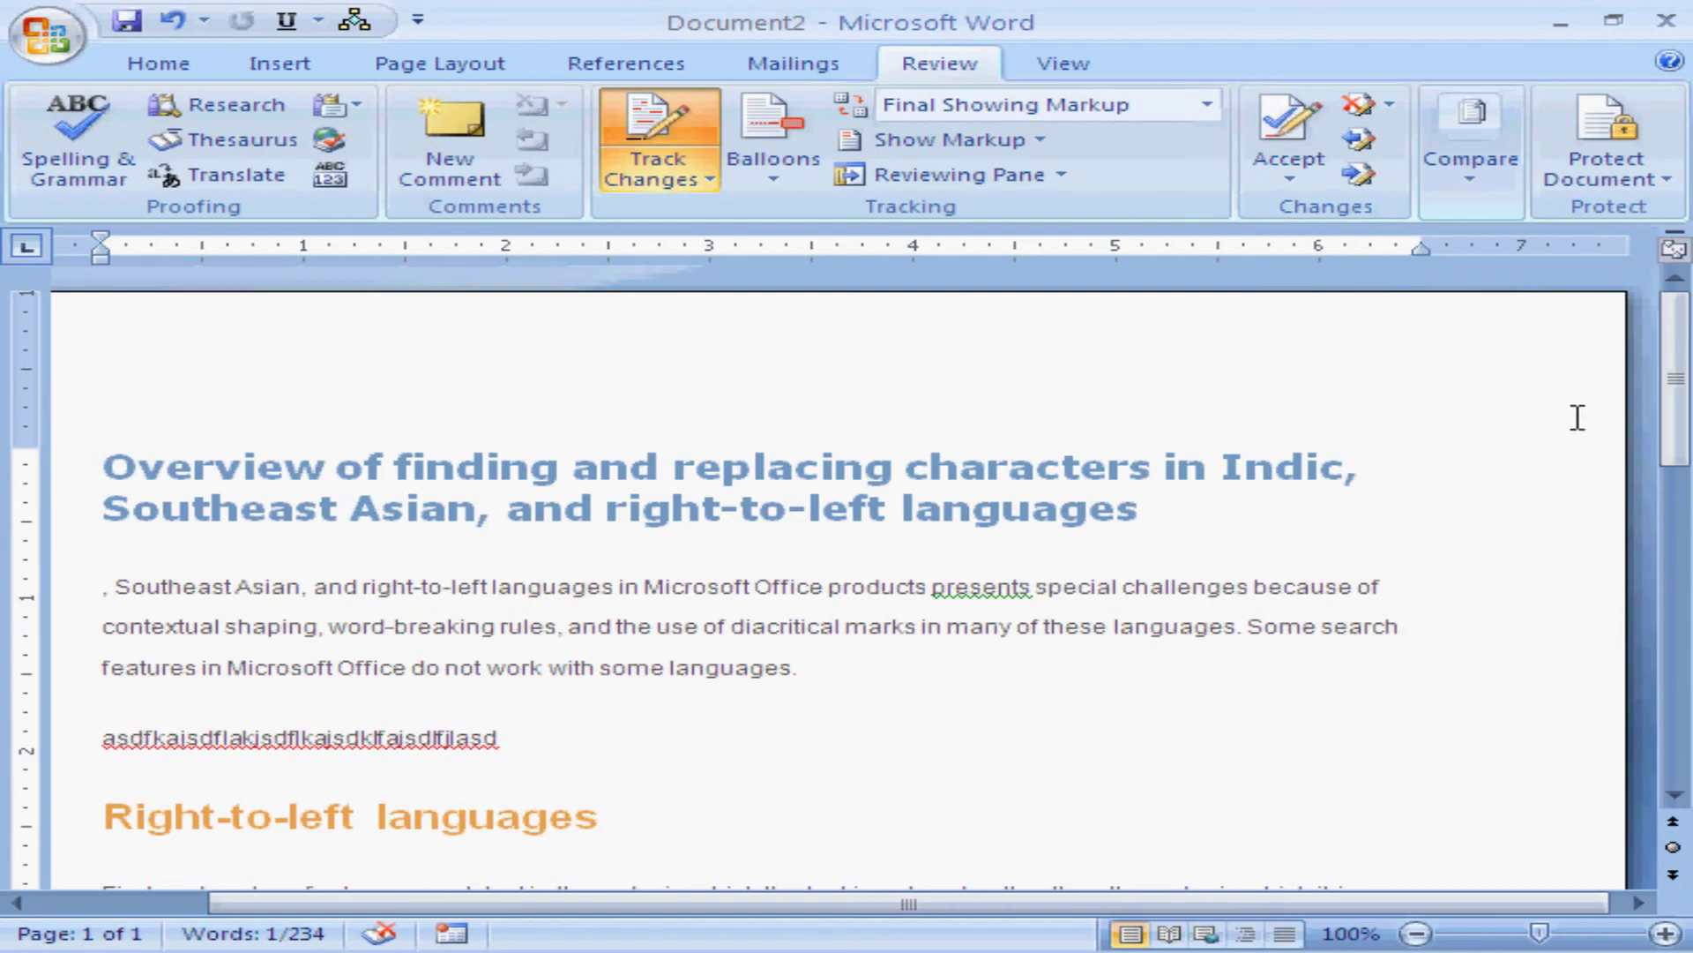
pyautogui.moveTo(1675, 390); pyautogui.dragTo(1675, 666)
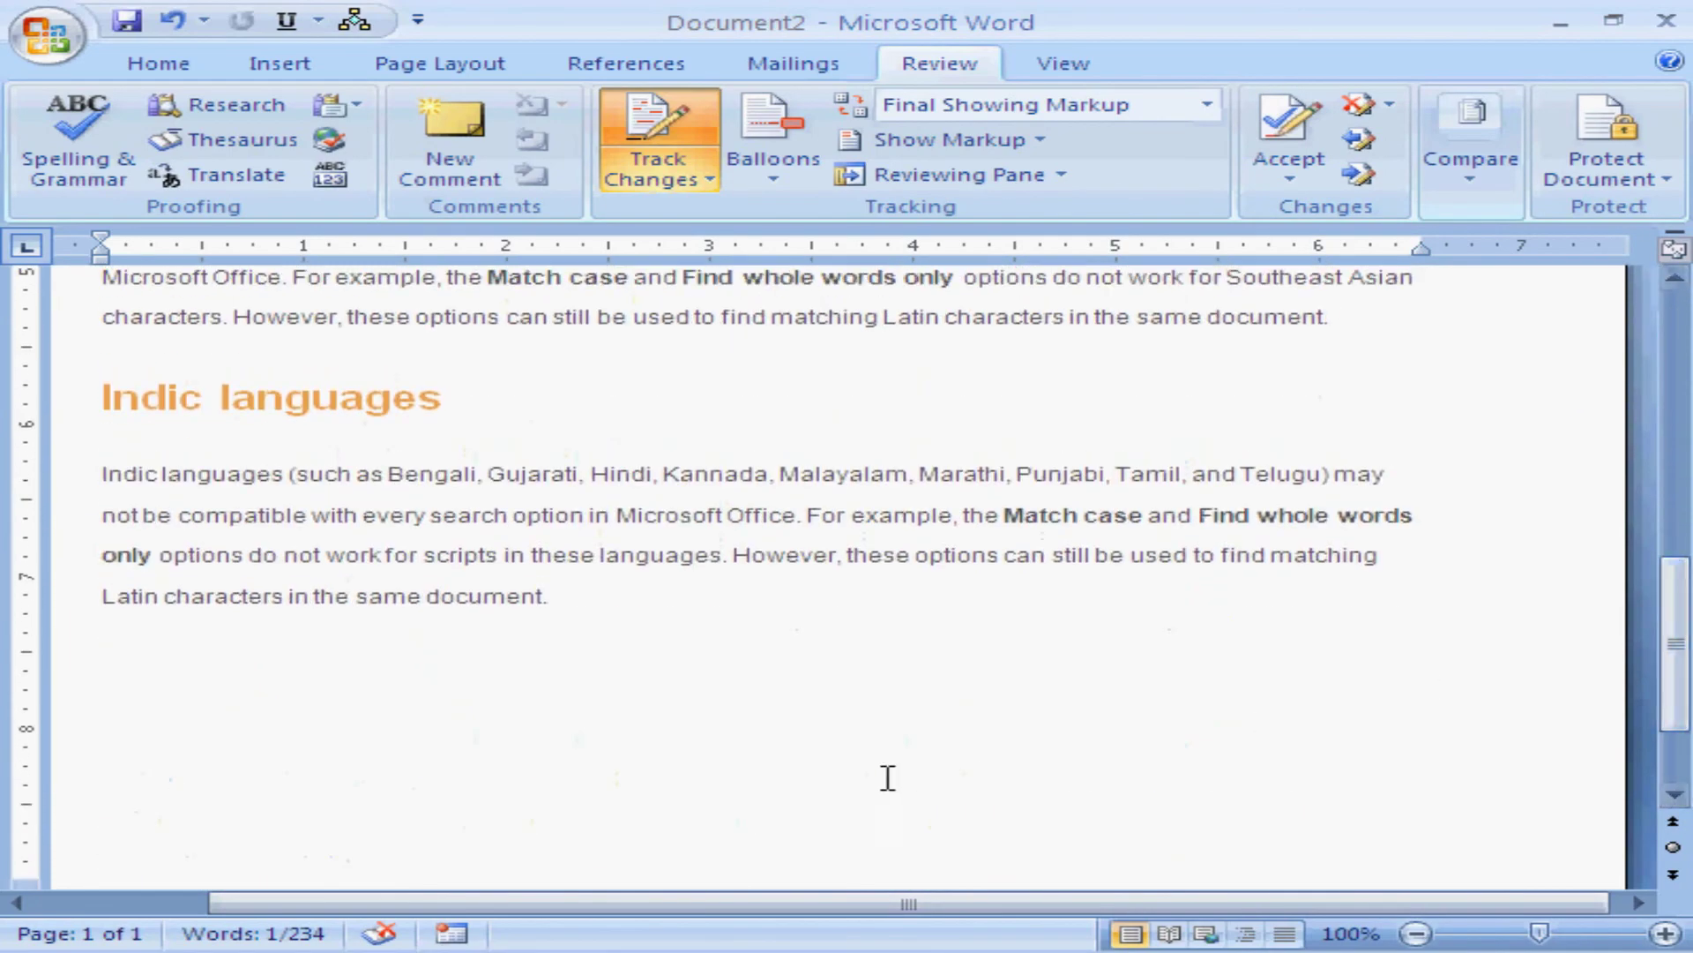
pyautogui.click(371, 721)
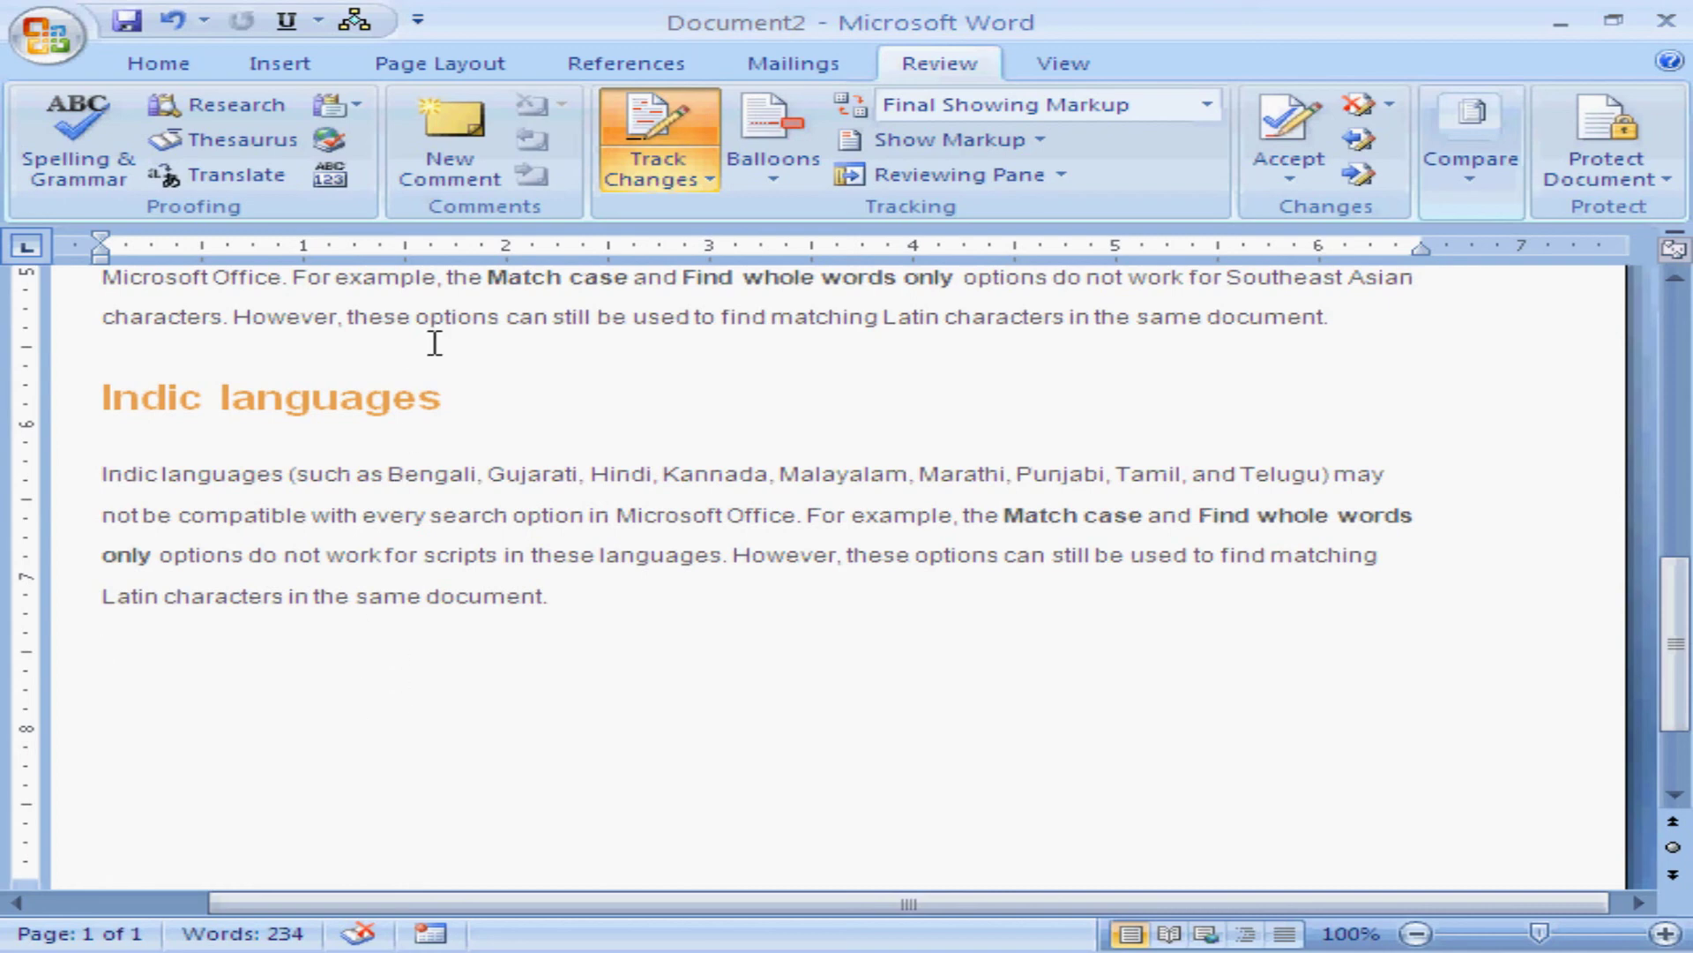
# Add an empty comment on 'document' and a random-letter comment on the 'Indic languages' heading.
pyautogui.click(447, 172)
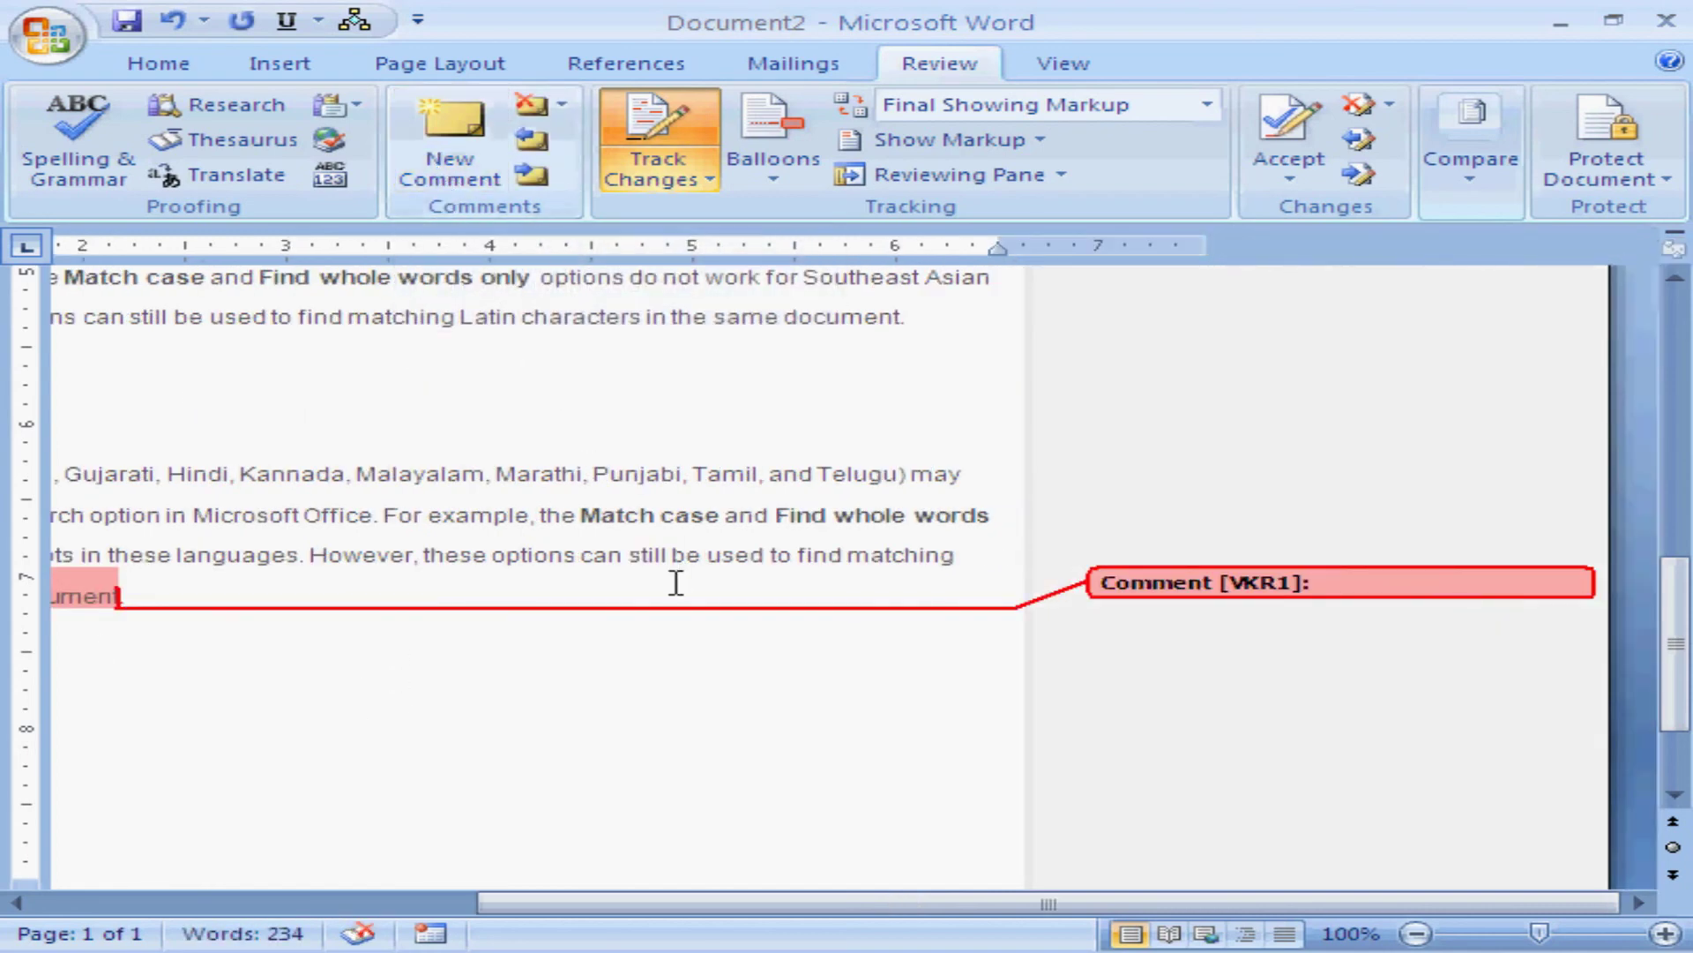
pyautogui.click(389, 904)
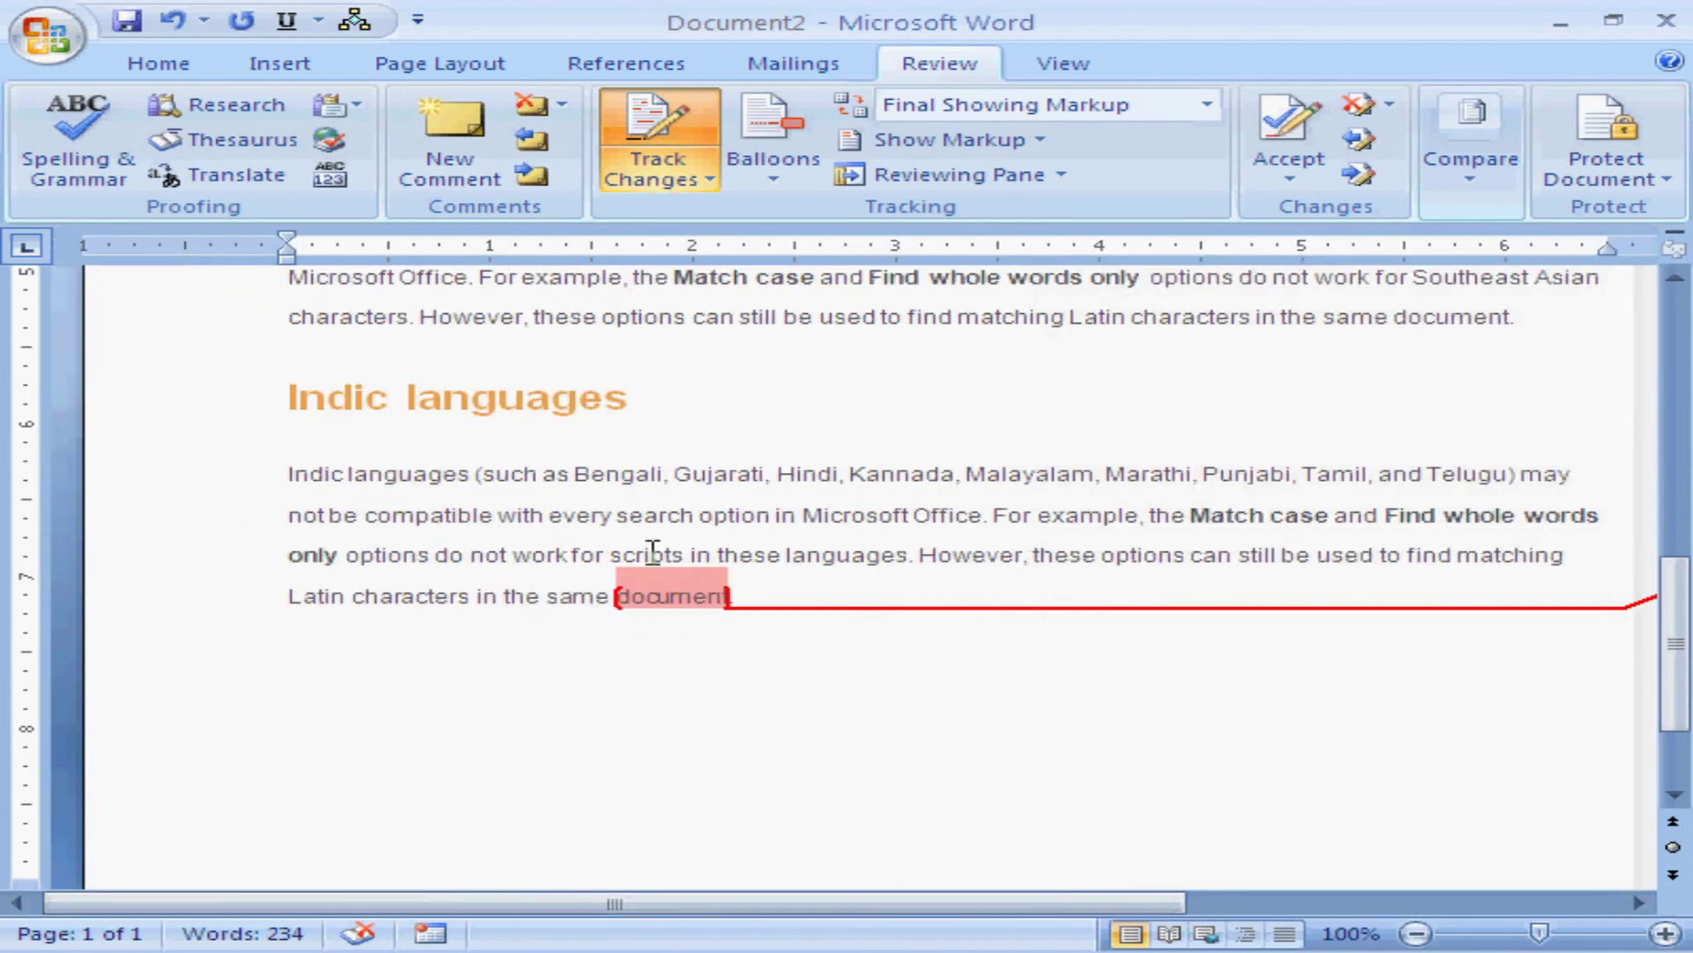
pyautogui.moveTo(269, 394); pyautogui.dragTo(635, 399)
pyautogui.click(472, 172)
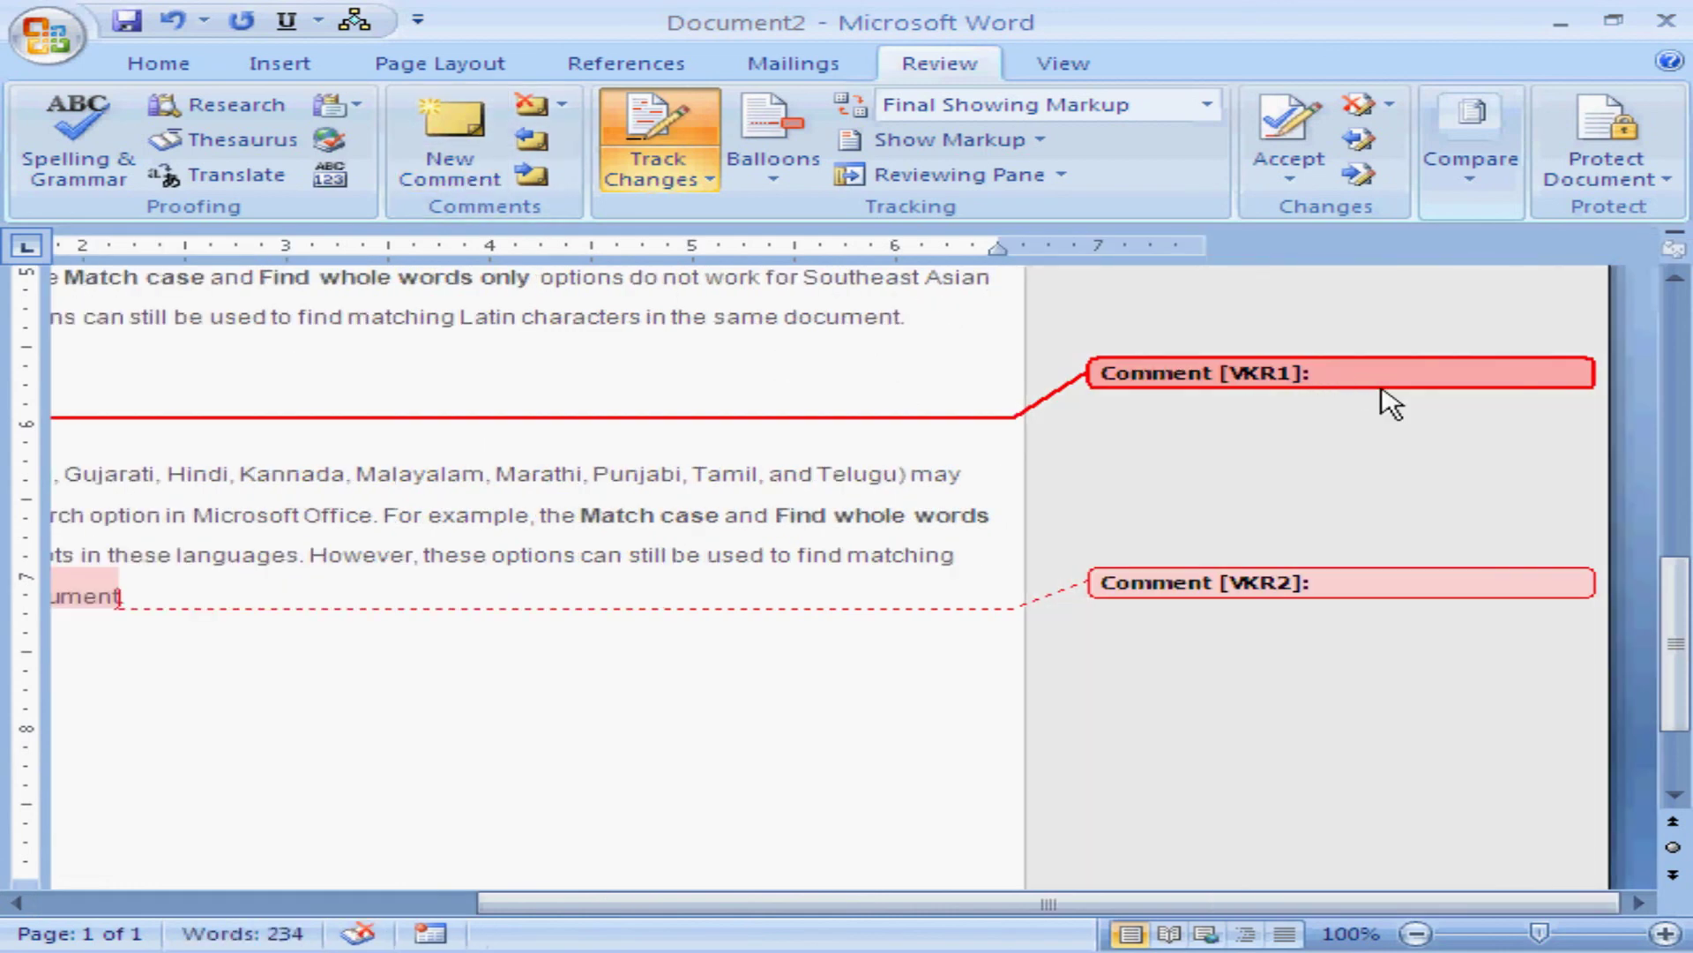
pyautogui.write('ajksdf;laksd;flaks;df')
pyautogui.click(726, 319)
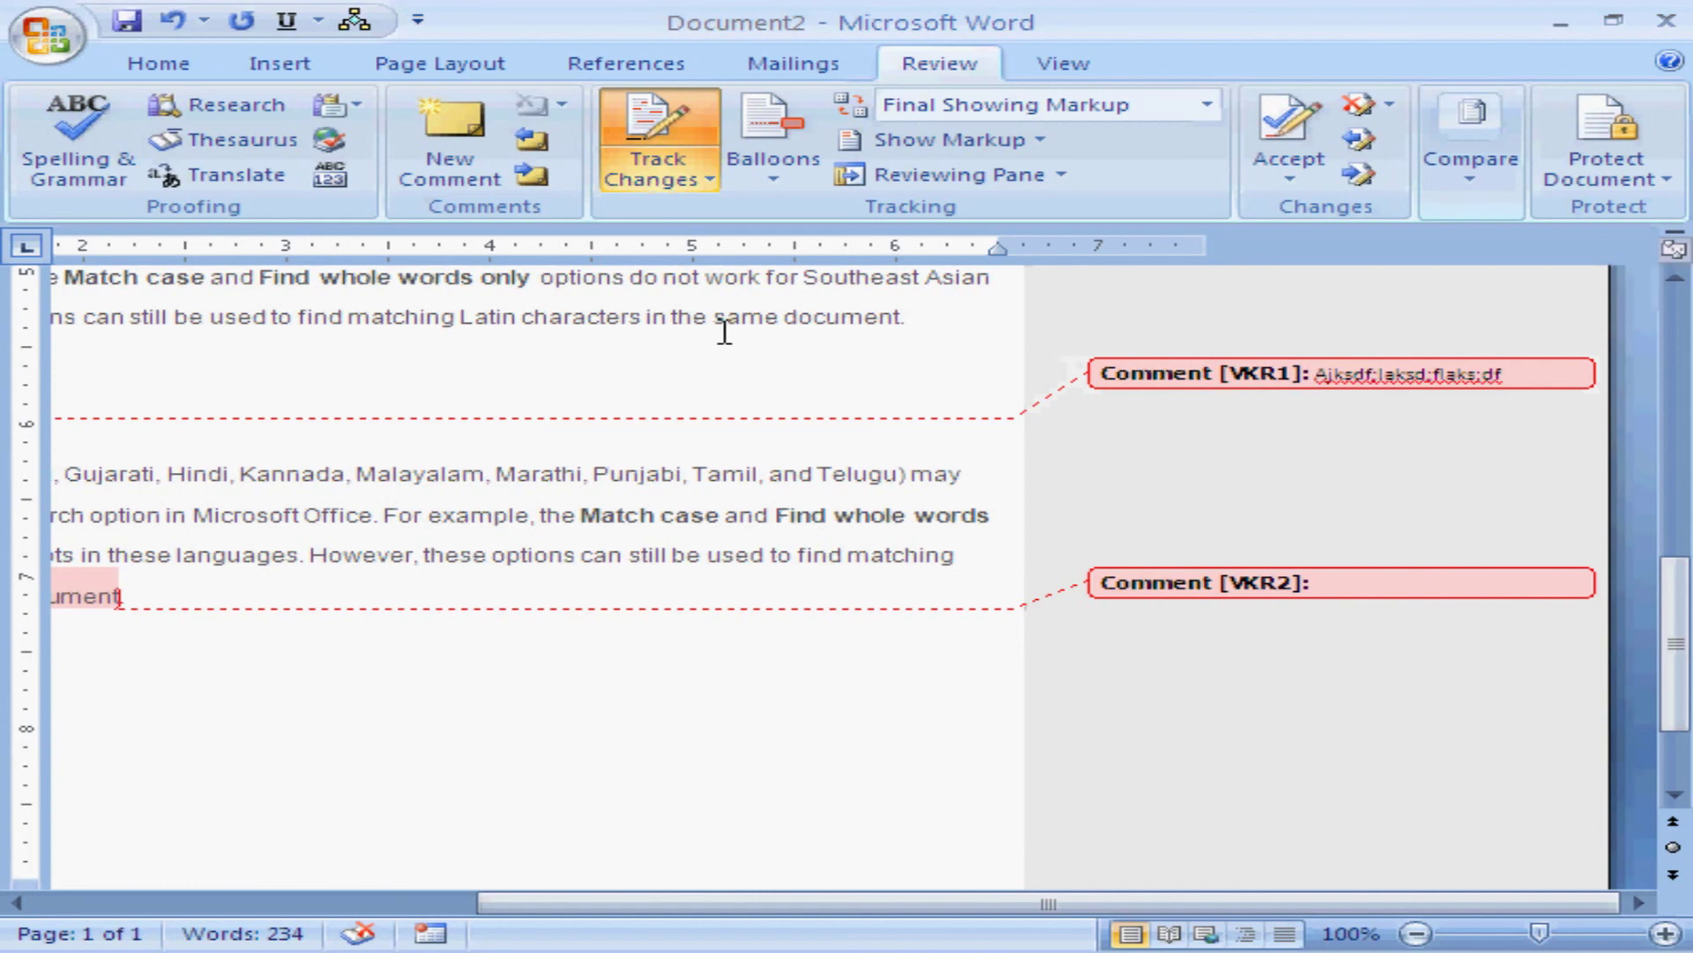
pyautogui.click(557, 414)
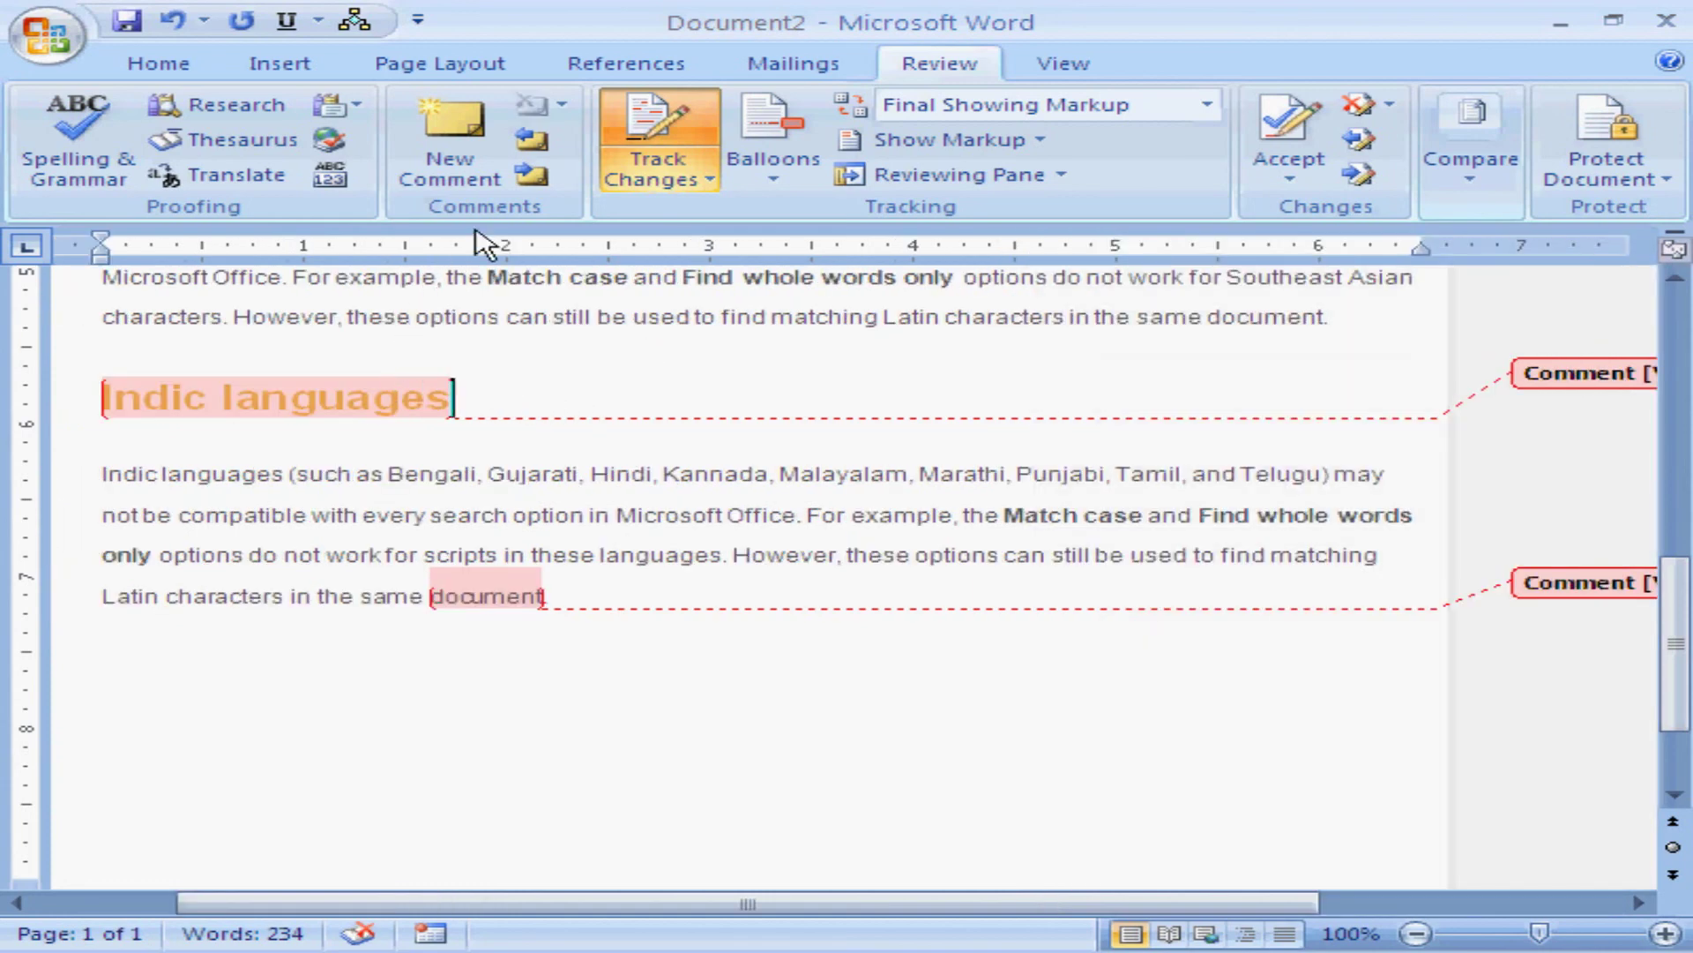
# Delete the comment on the 'Indic languages' heading and the one on 'document'.
pyautogui.click(448, 397)
pyautogui.click(532, 104)
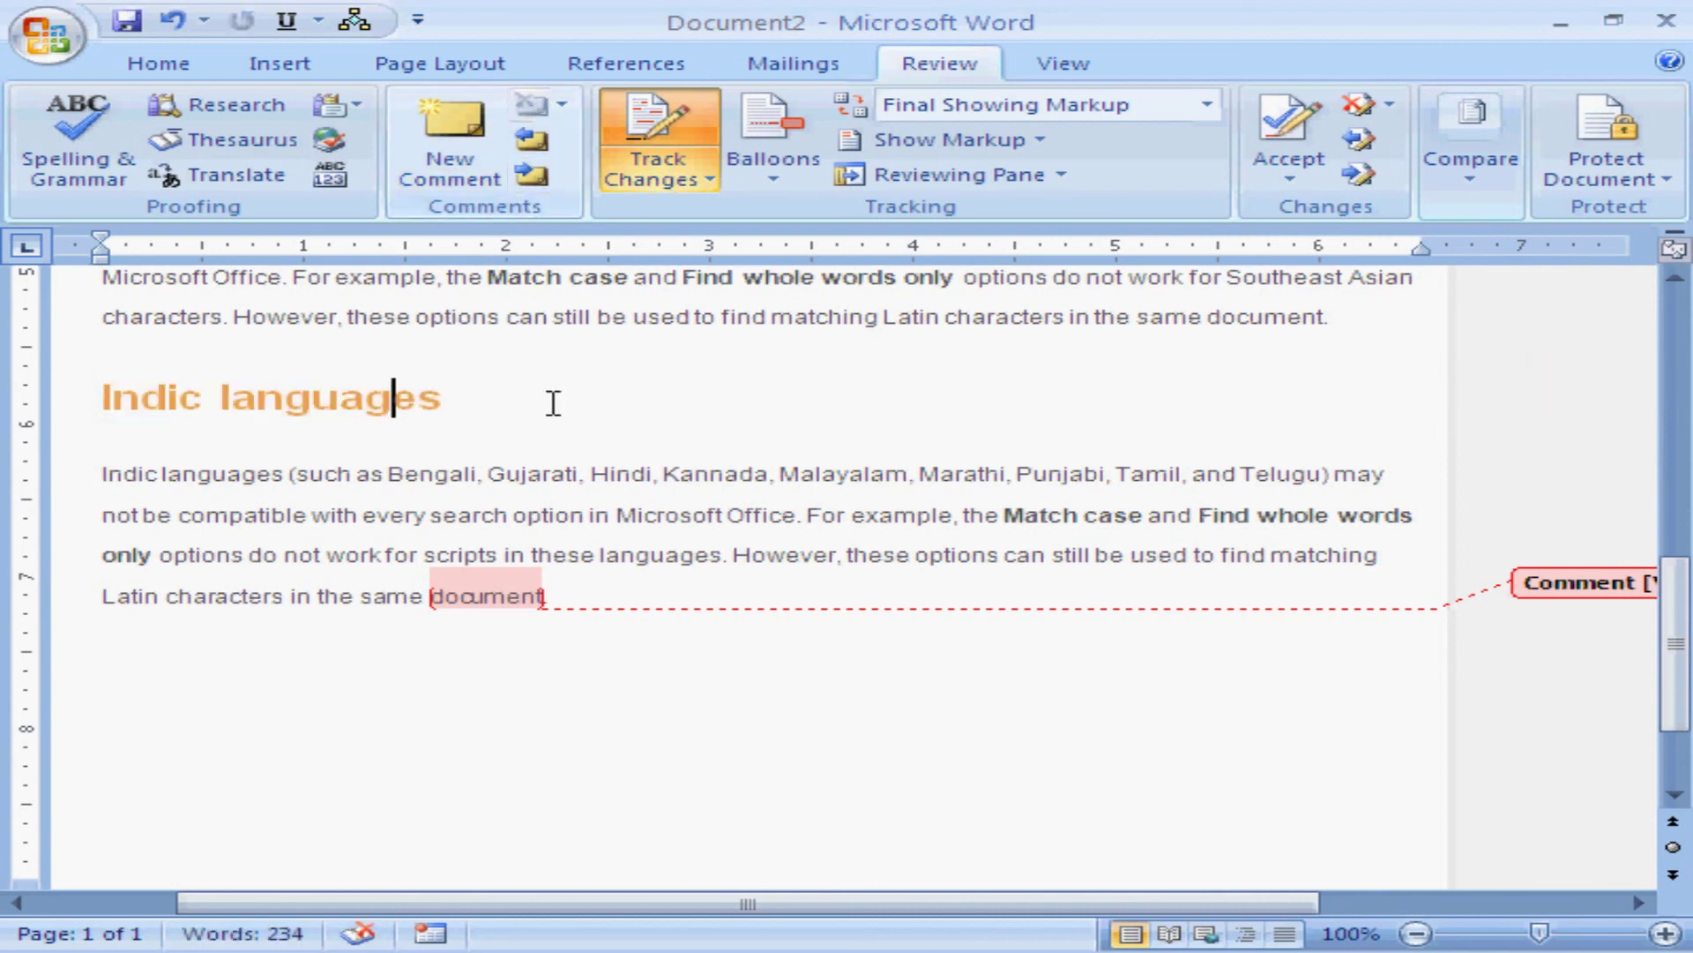
pyautogui.click(505, 597)
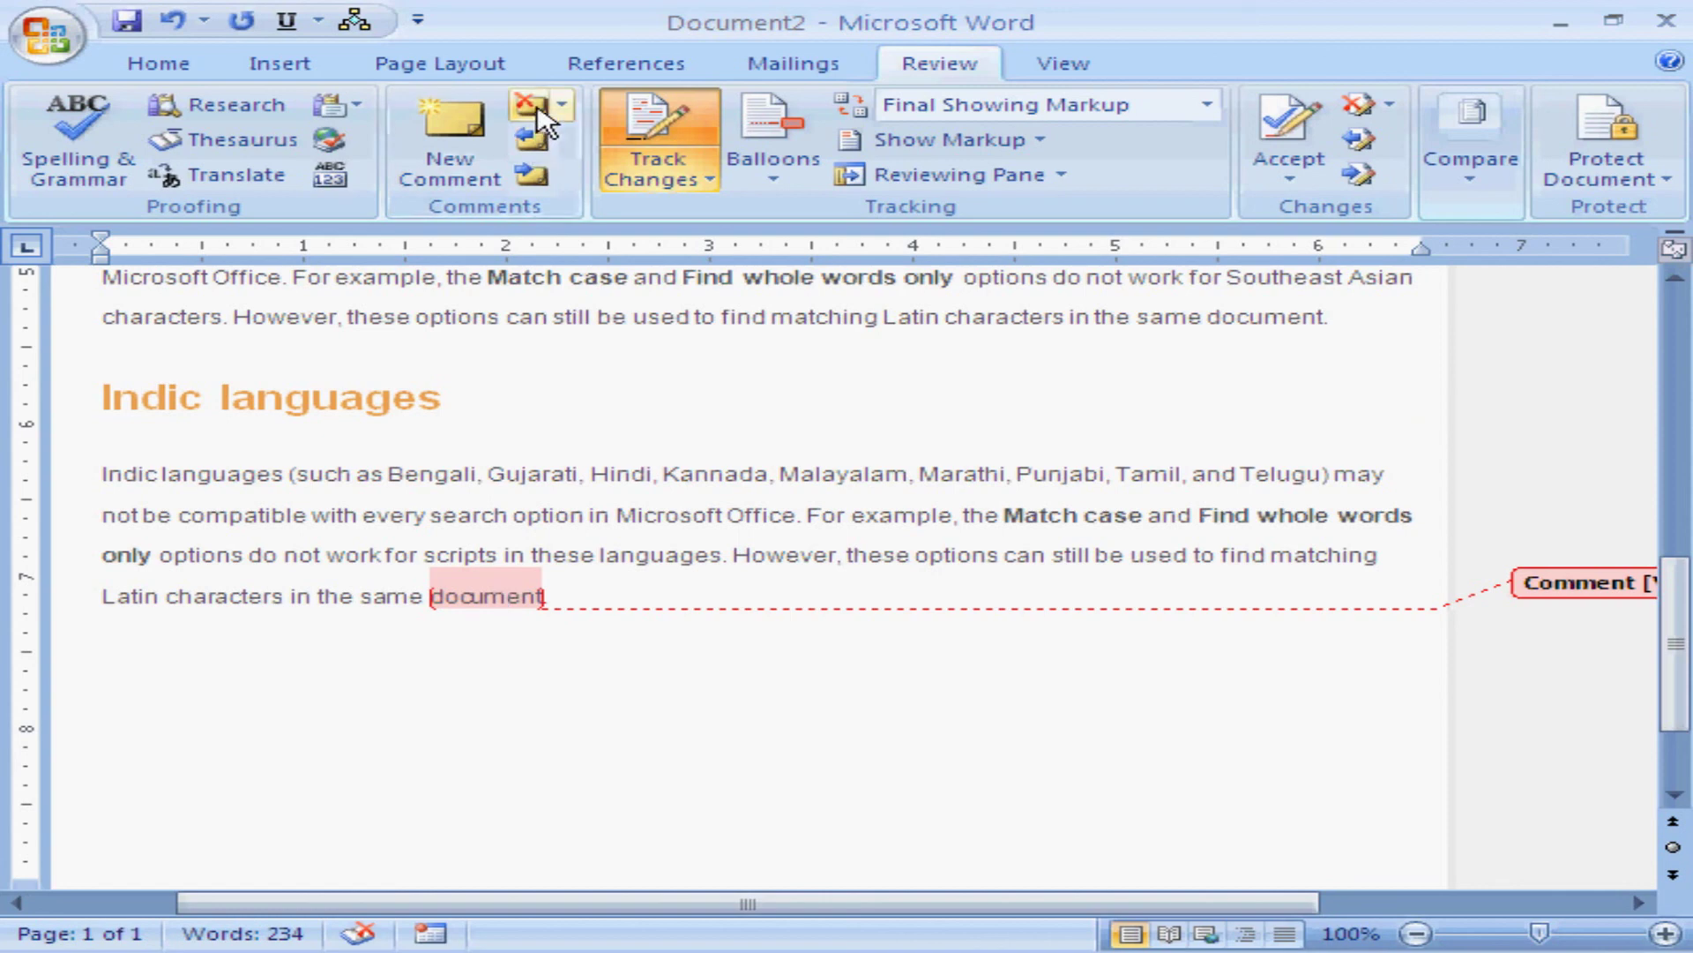
pyautogui.click(533, 106)
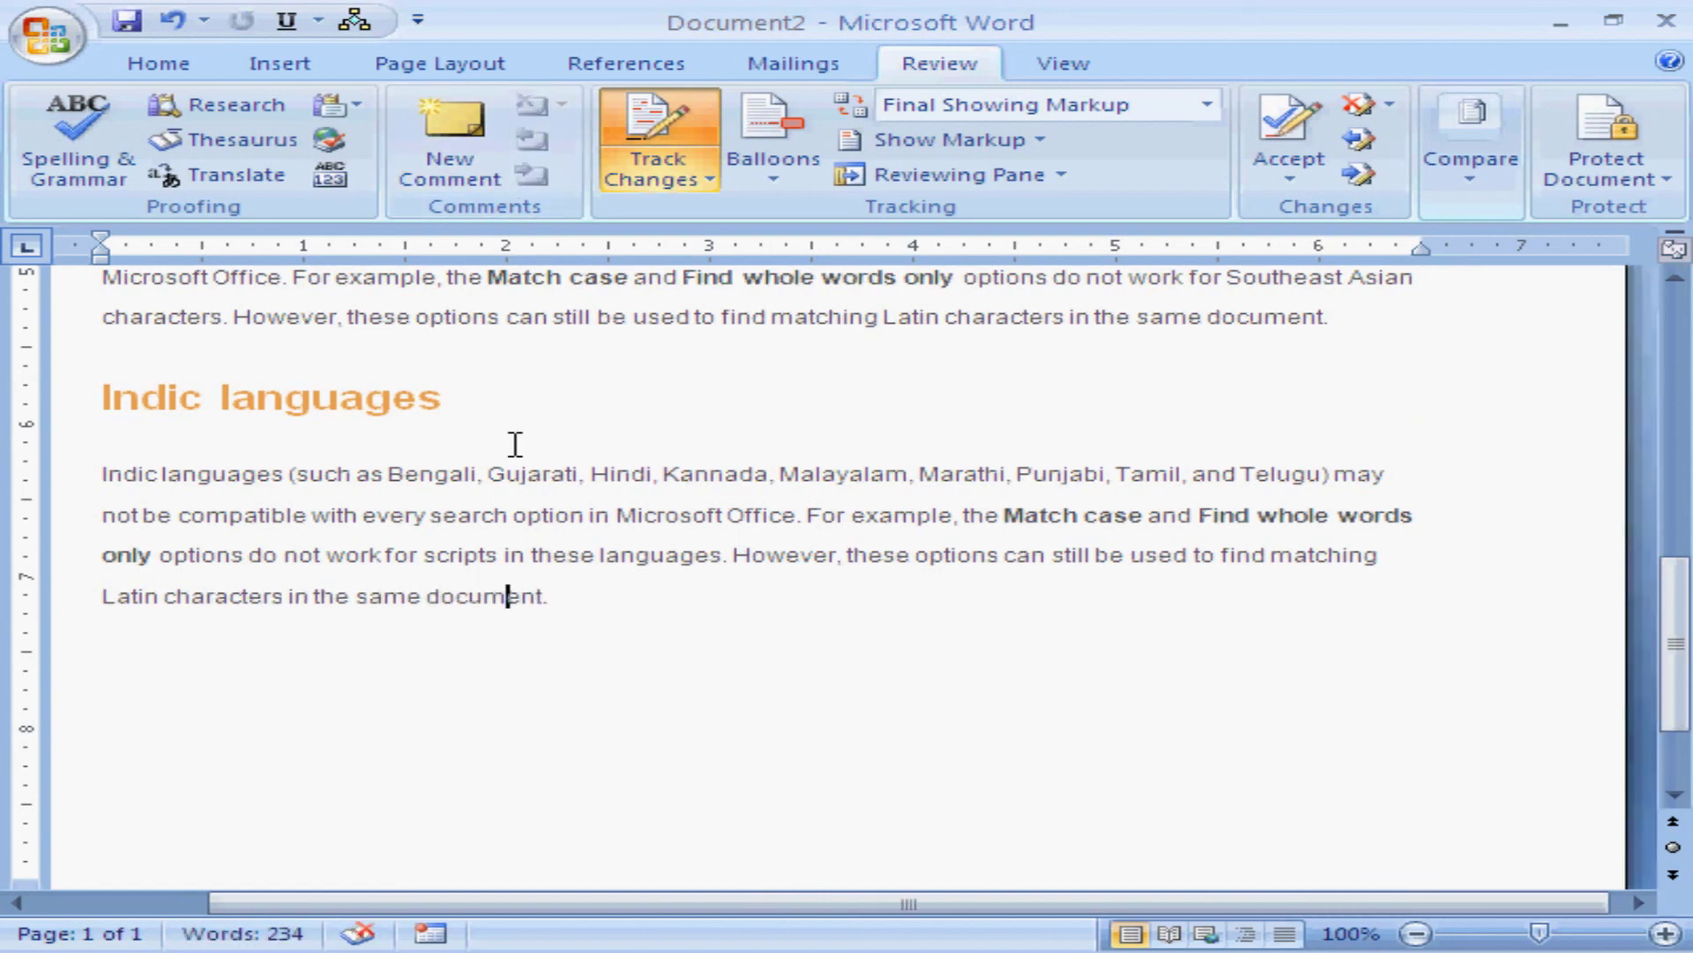